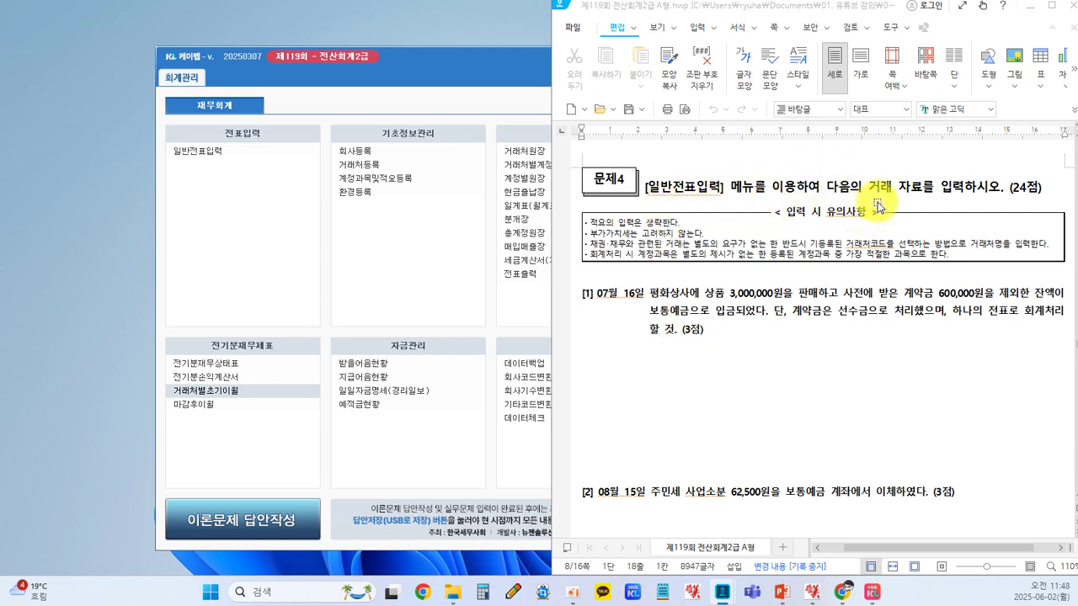
- Write the red on-screen note "(차) 보통예금 600,000" in the blank space below question [1]
{"action": "scroll", "coordinate": [791, 307], "scroll_direction": "down", "scroll_amount": 1}
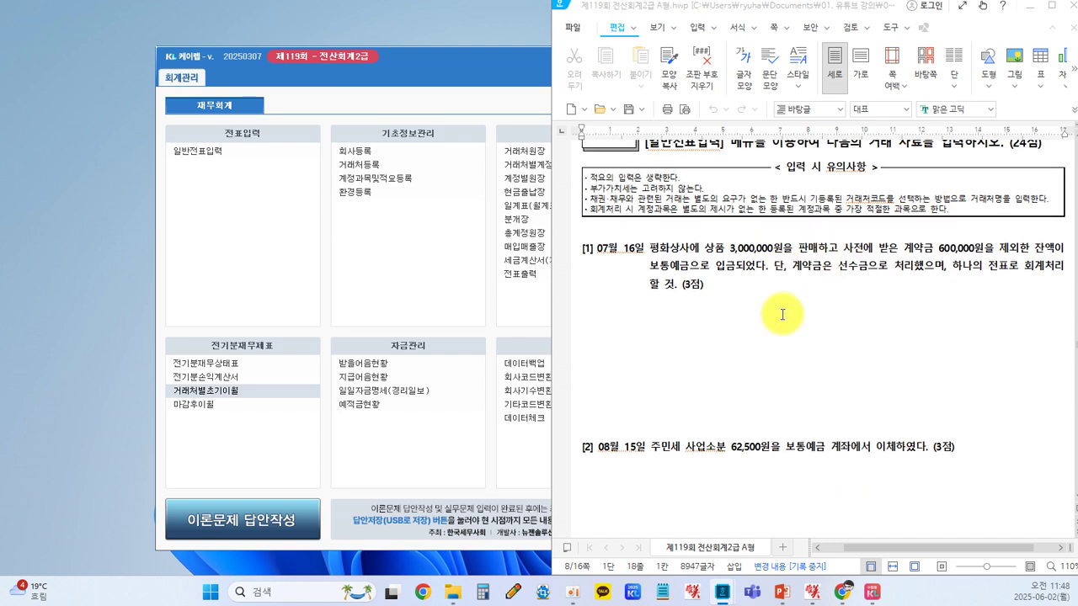
{"action": "scroll", "coordinate": [926, 210], "scroll_direction": "up", "scroll_amount": 2}
{"action": "scroll", "coordinate": [878, 238], "scroll_direction": "down", "scroll_amount": 3}
{"action": "left_click", "coordinate": [612, 253]}
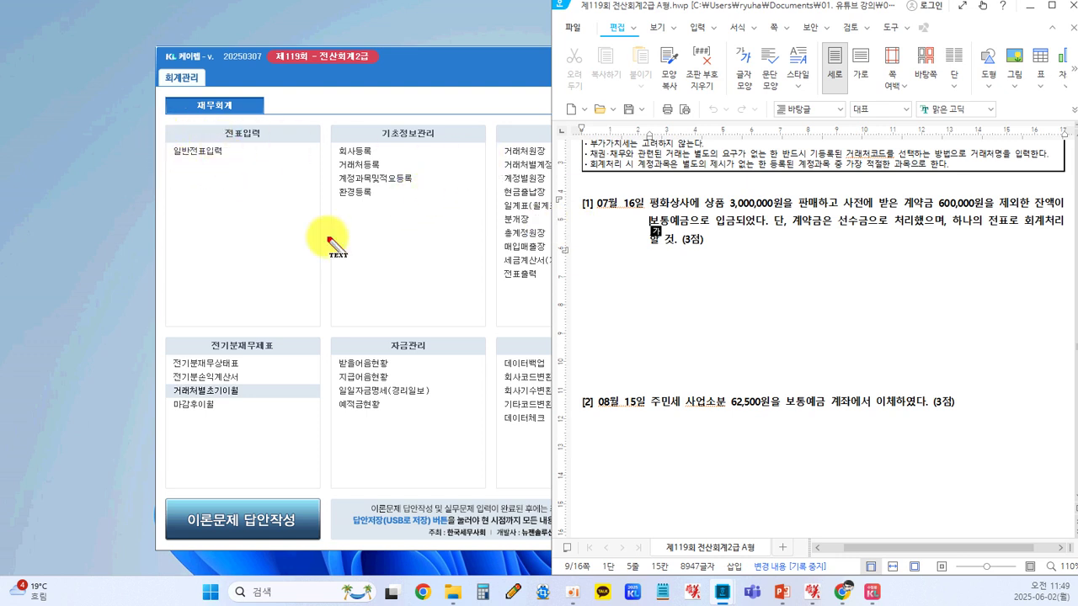
{"action": "left_click", "coordinate": [600, 289]}
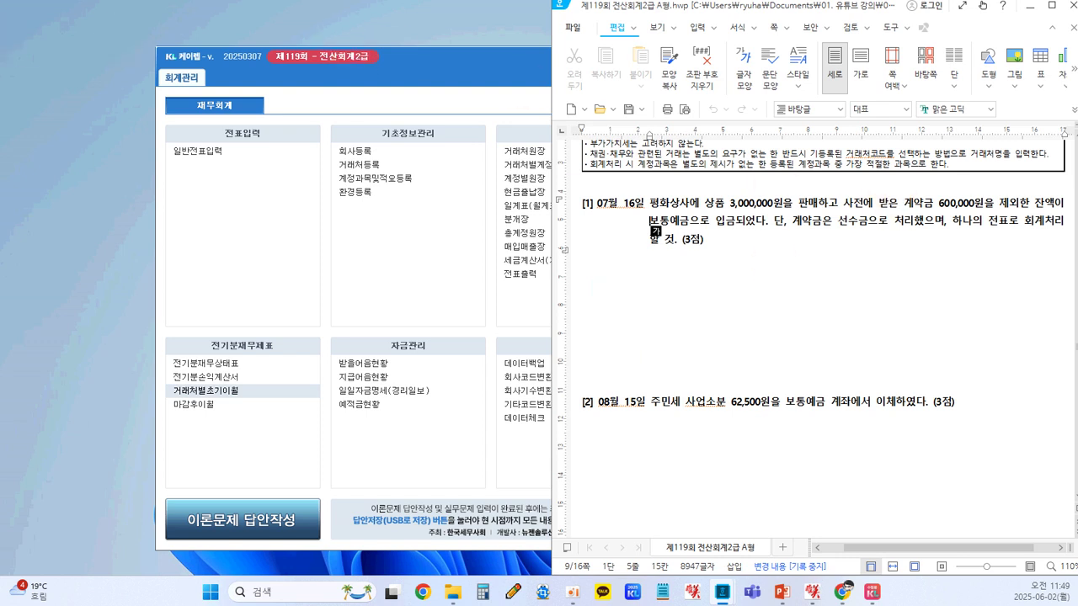
{"action": "left_click", "coordinate": [602, 270]}
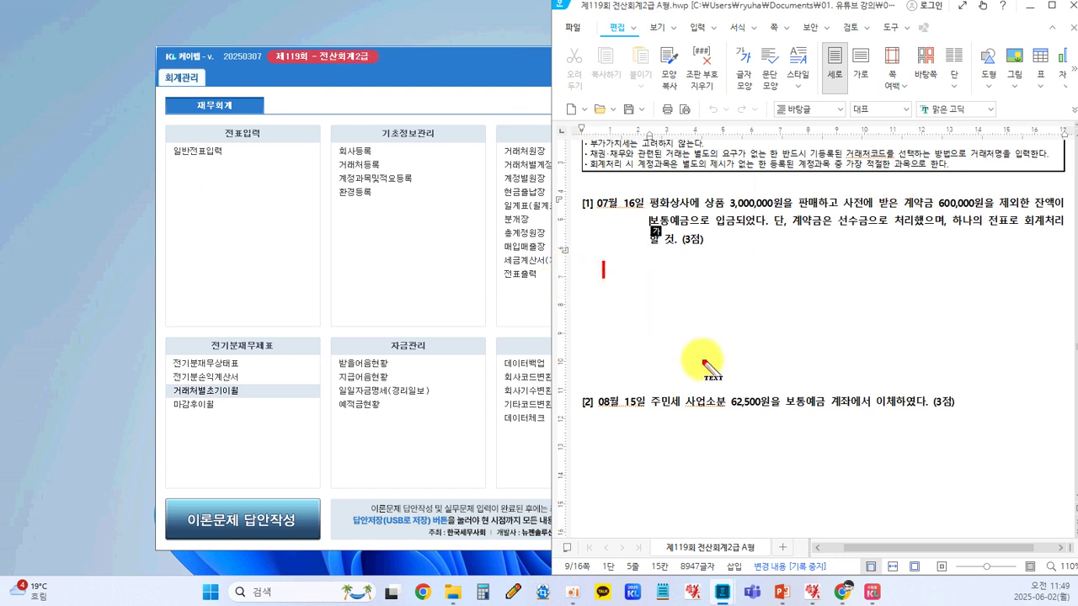
{"action": "type", "text": "[차"}
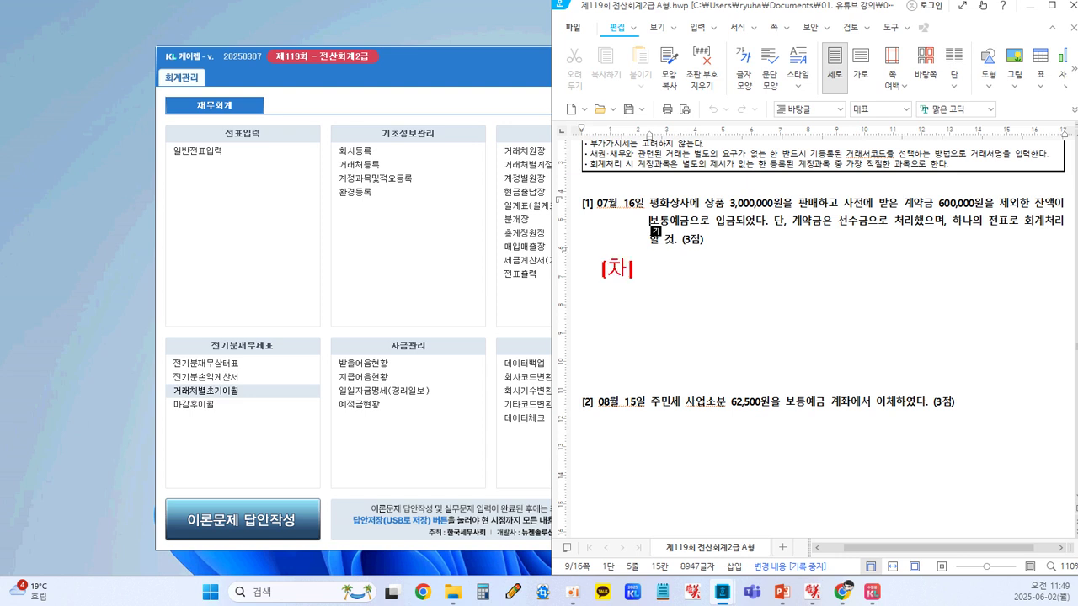
{"action": "type", "text": "] 보통예금"}
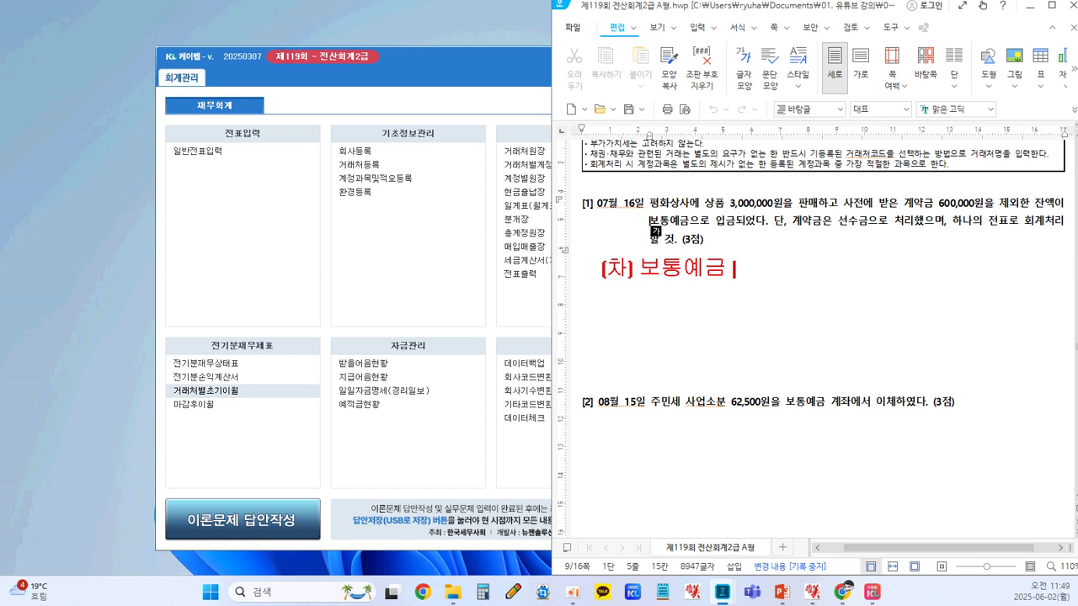
{"action": "type", "text": " 600,000"}
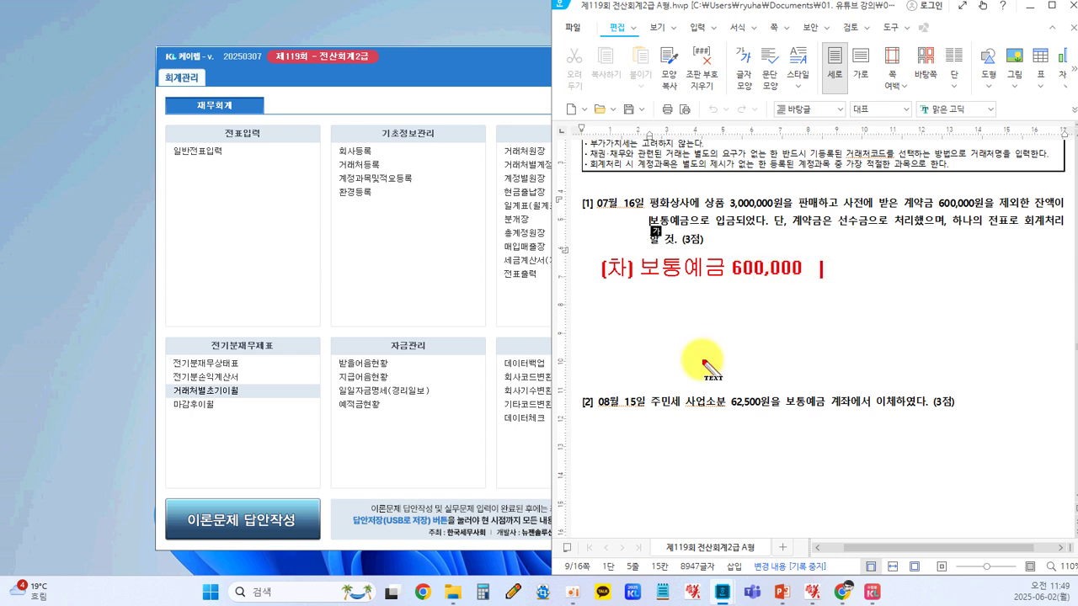
- Add the credit side "(대) 선수금( ) 600,000" to the same line of the red note
{"action": "type", "text": "   [대] 서"}
{"action": "type", "text": "수그"}
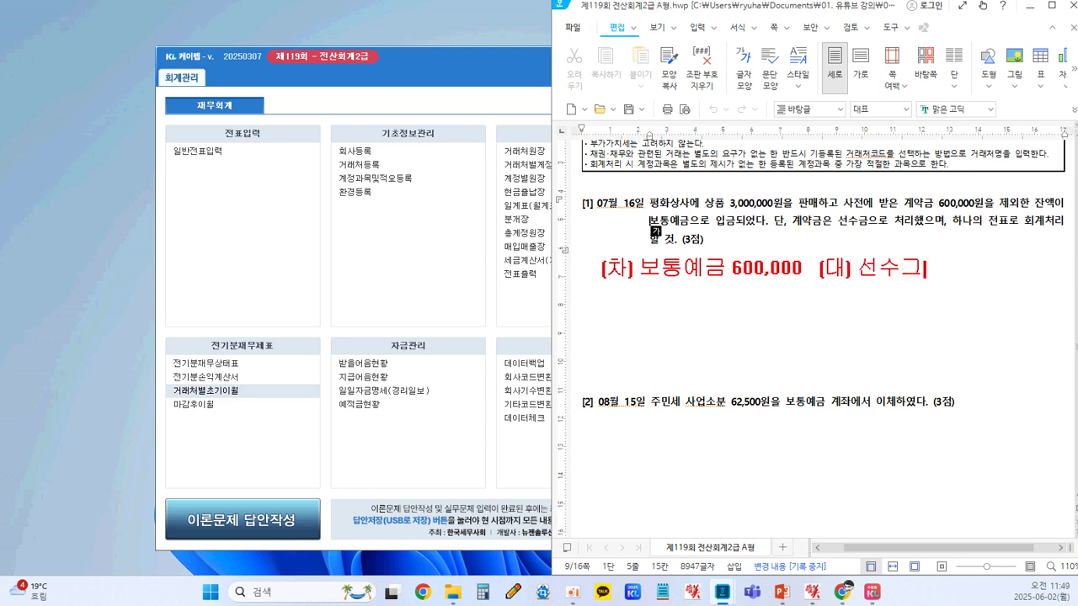
{"action": "key", "text": "BackSpace"}
{"action": "type", "text": "금[] 600,000"}
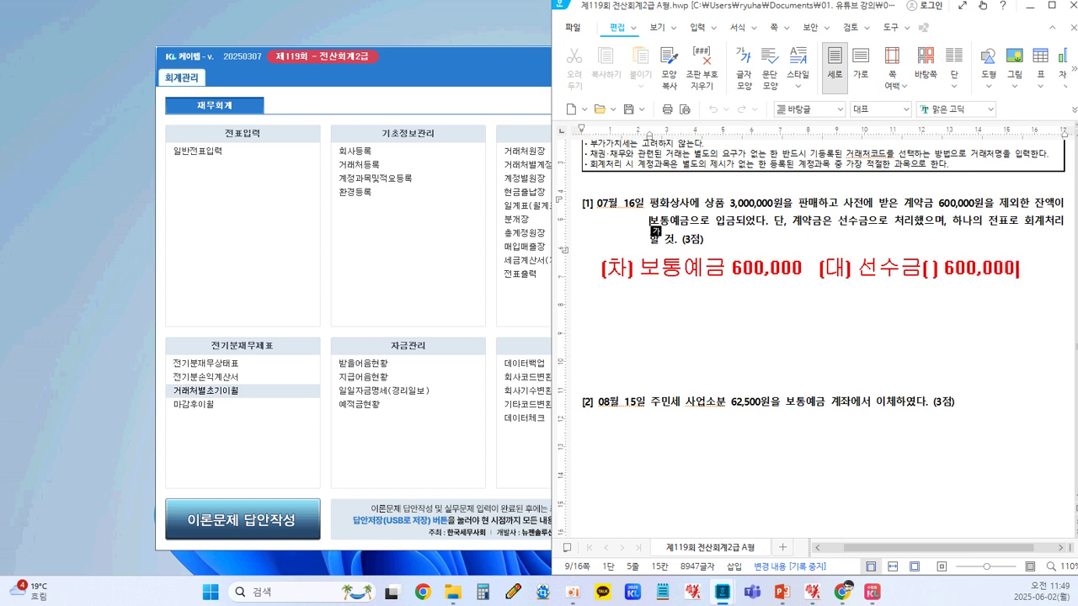
- Begin a second line in the red note with the debit side "(차) 선수금 600,000"
{"action": "key", "text": "Return"}
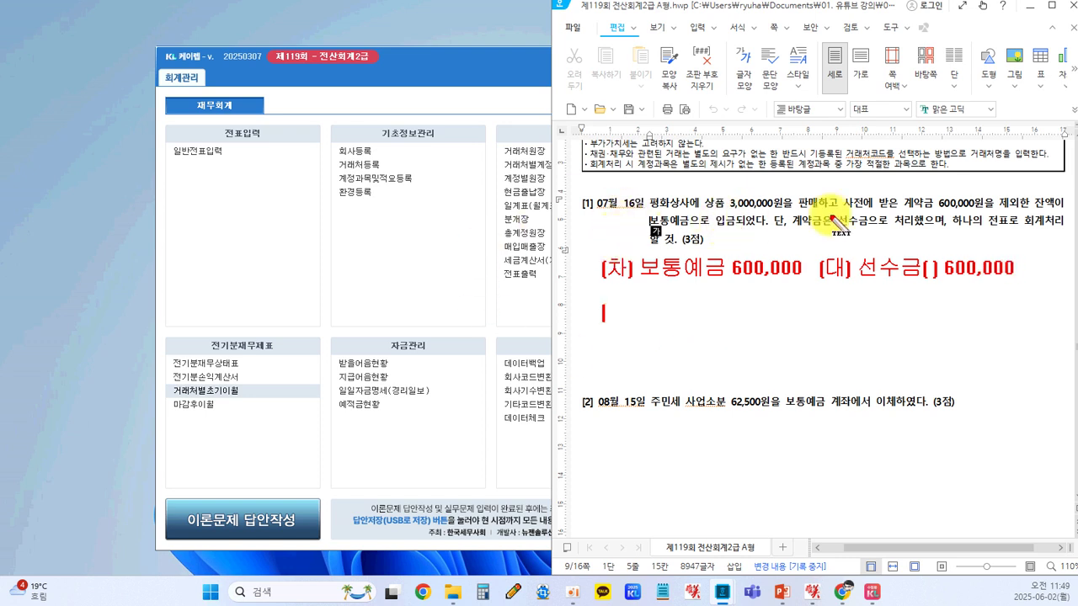
{"action": "type", "text": "[차]"}
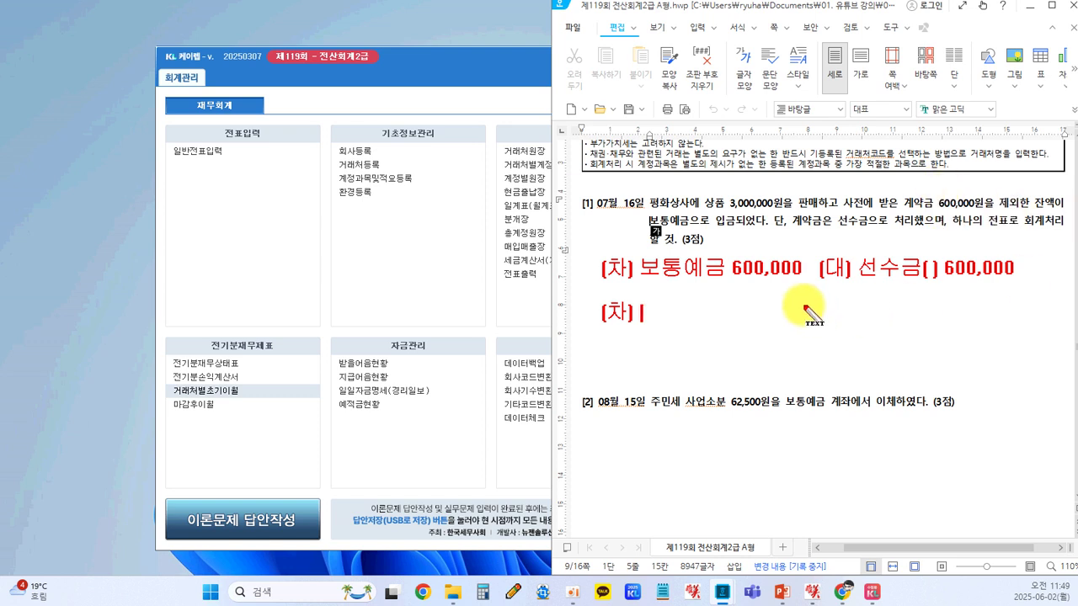
{"action": "type", "text": " 선수금 "}
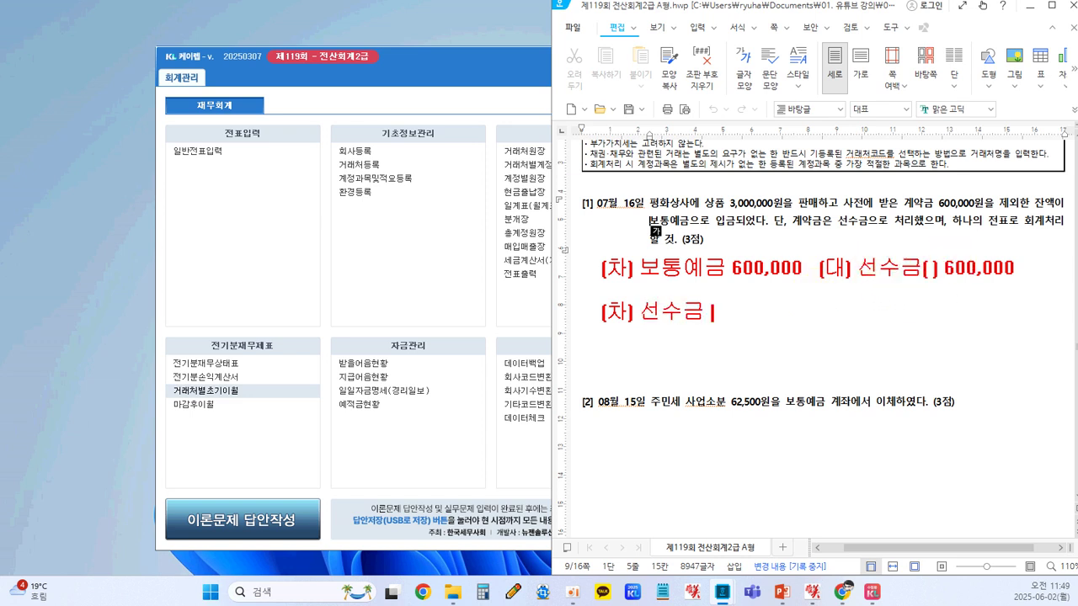
{"action": "type", "text": "600,000"}
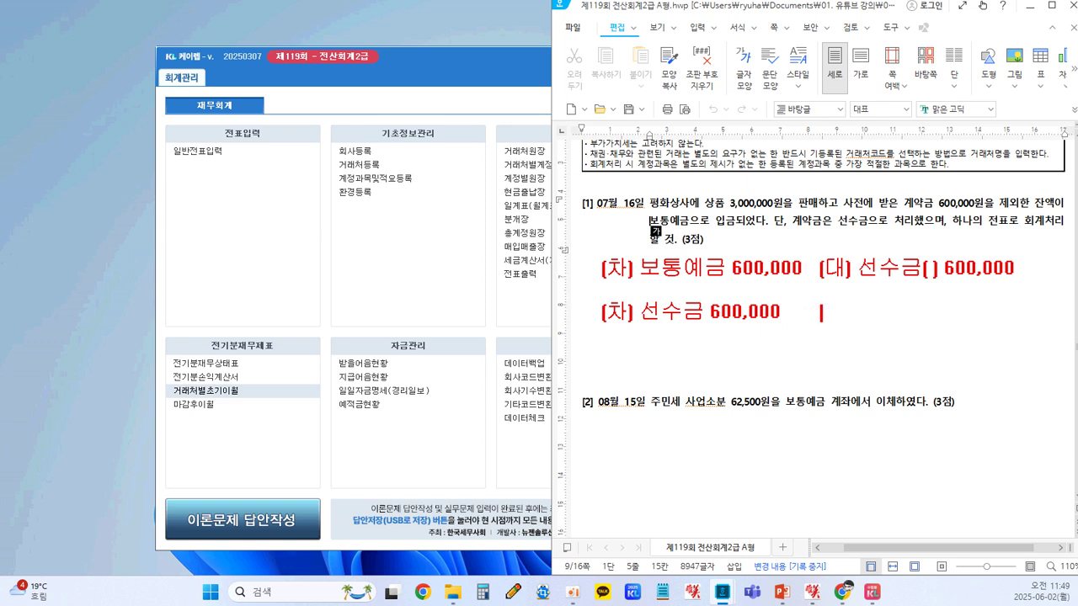
- Add the credit side "(대) 상품매출 3,000,000" to the note's second line
{"action": "type", "text": "      [대"}
{"action": "type", "text": "] 사"}
{"action": "type", "text": "품매출 "}
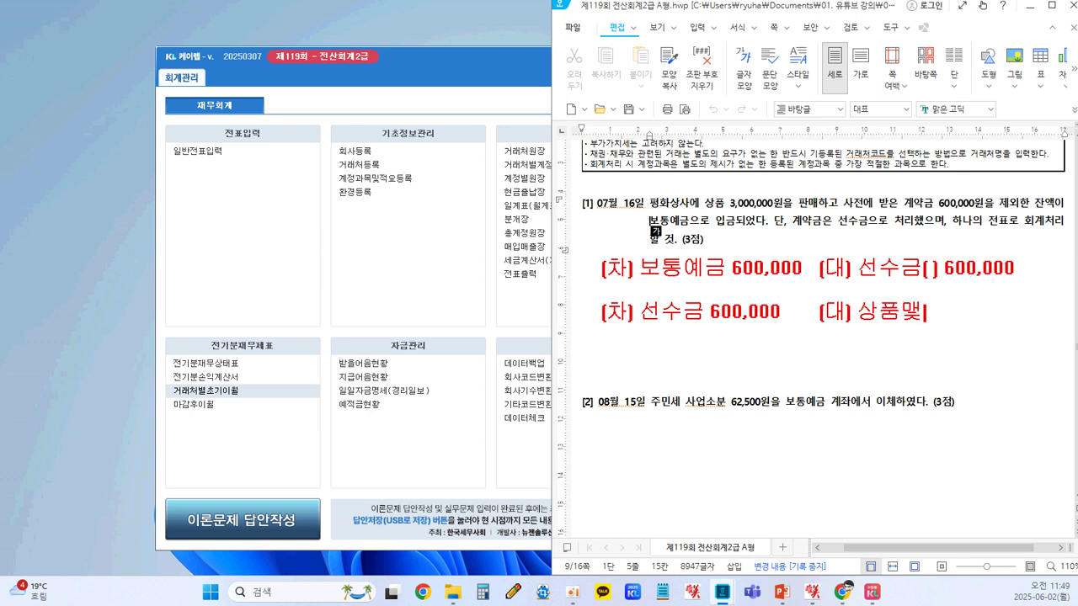
{"action": "type", "text": "3"}
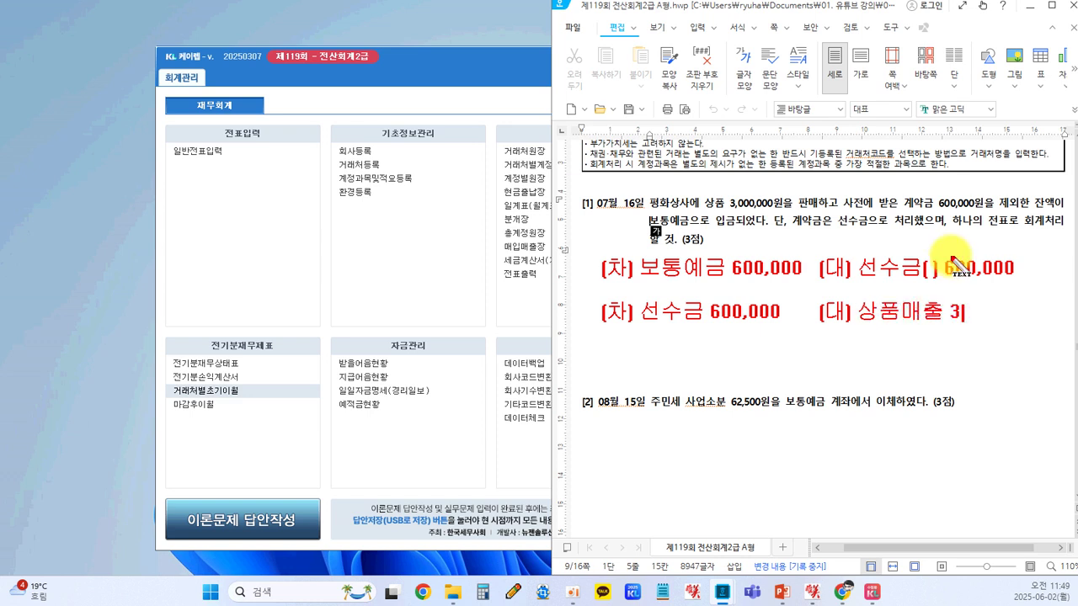
{"action": "type", "text": ",000,000"}
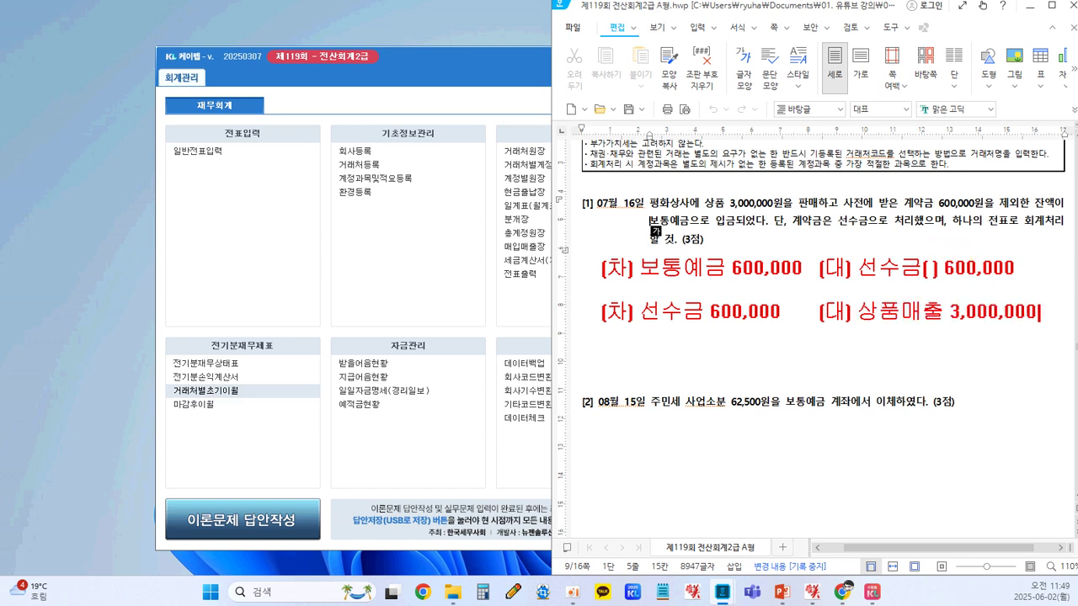
- Add a second debit entry, "보통예금 2,400,000", beneath 선수금 in the red note
{"action": "key", "text": "Down"}
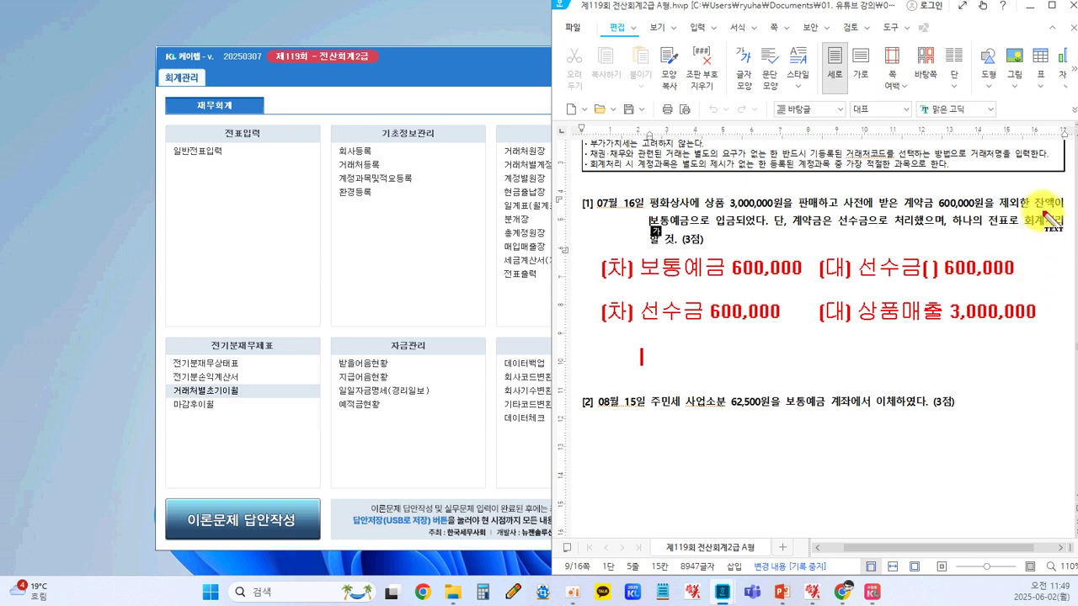
{"action": "type", "text": "보통ㅇ"}
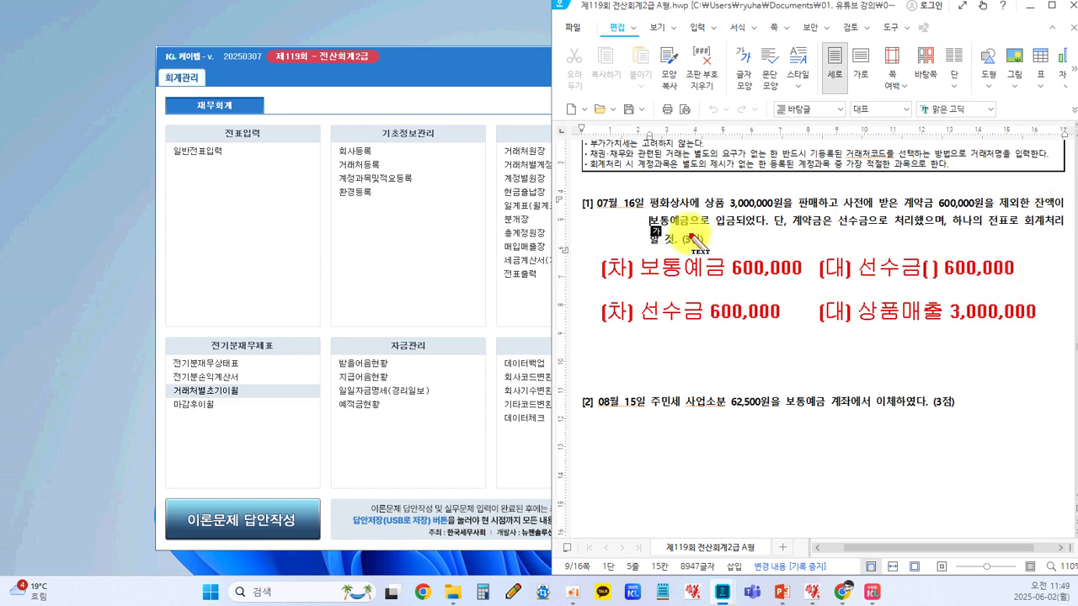
{"action": "type", "text": "ㅖ금 "}
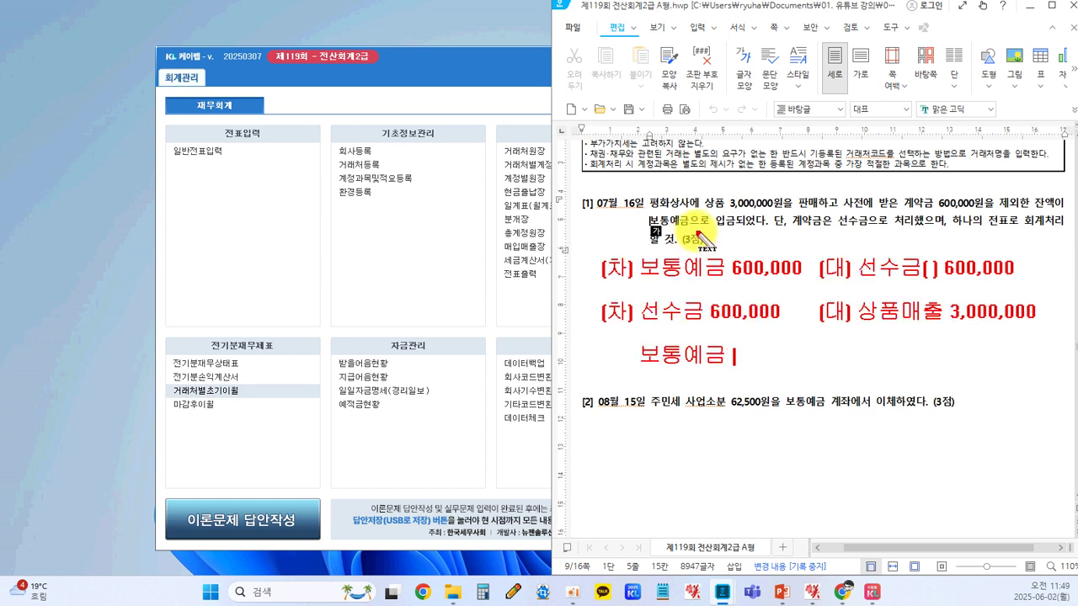
{"action": "type", "text": "2,400,000"}
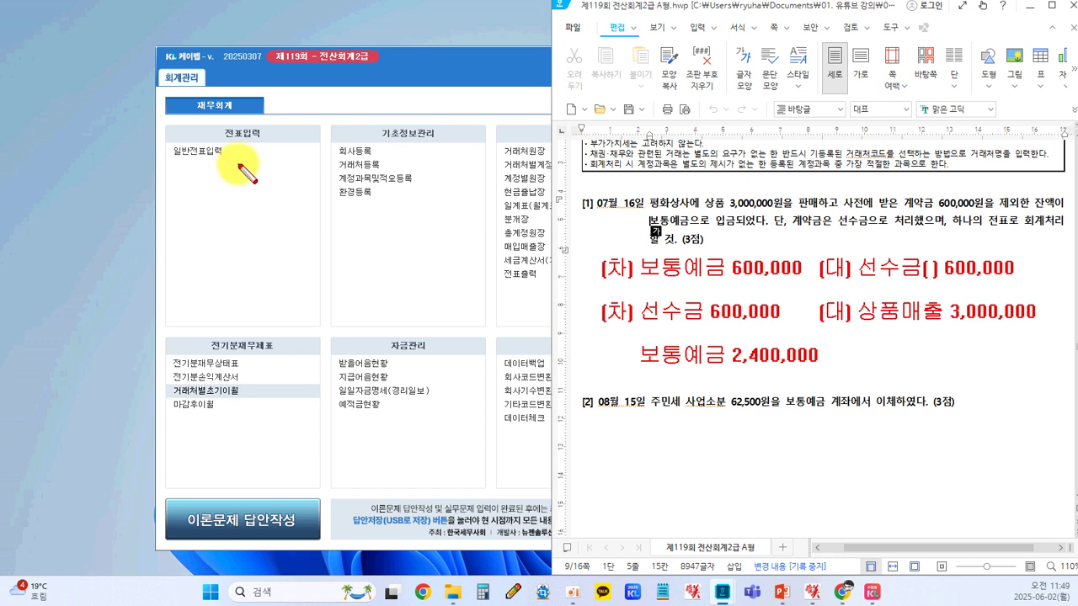
- Box both 선수금 entries, 상품매출 and 보통예금 2,400,000 in the note, and draw an arrow from the credit 선수금 to the debit one
{"action": "mouse_move", "coordinate": [856, 250]}
{"action": "left_mouse_down"}
{"action": "mouse_move", "coordinate": [984, 285]}
{"action": "mouse_move", "coordinate": [1023, 284]}
{"action": "left_mouse_up"}
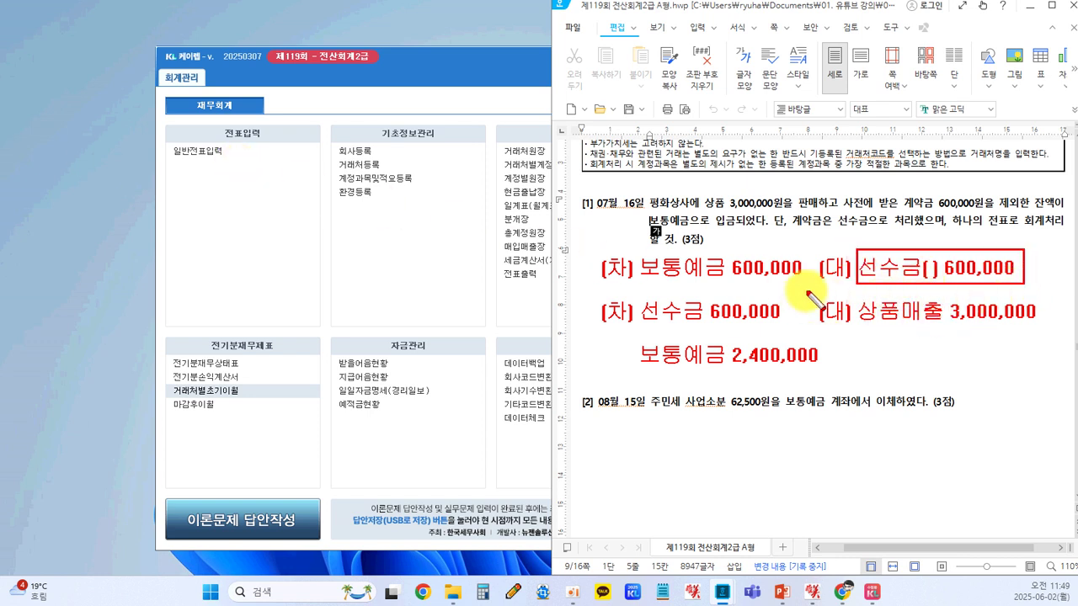
{"action": "left_click", "coordinate": [855, 295]}
{"action": "left_click_drag", "start_coordinate": [862, 328], "coordinate": [1035, 328]}
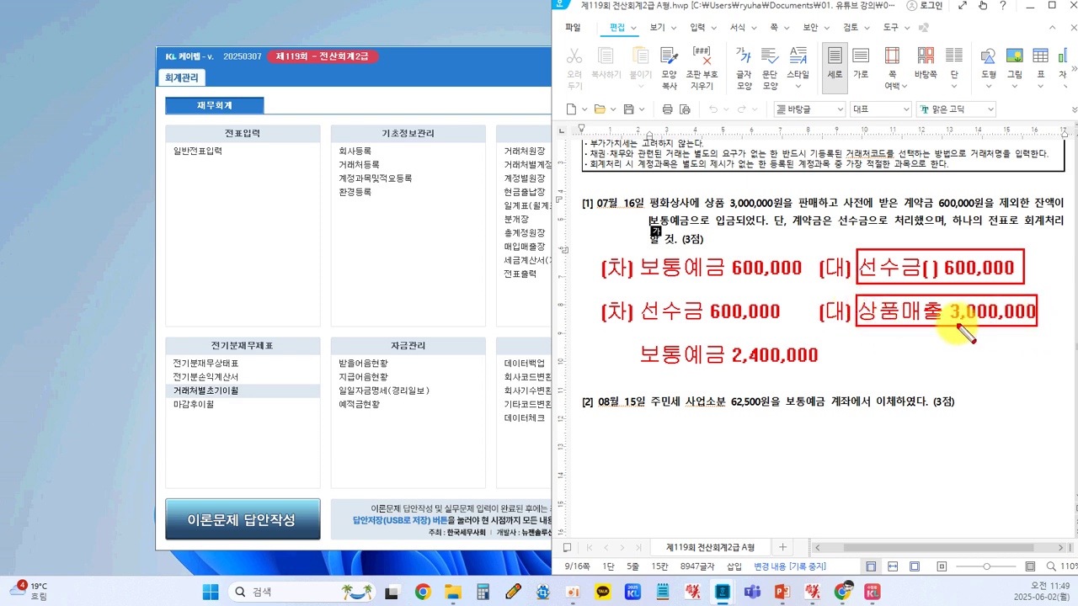
{"action": "mouse_move", "coordinate": [640, 294]}
{"action": "left_mouse_down"}
{"action": "mouse_move", "coordinate": [631, 299]}
{"action": "mouse_move", "coordinate": [758, 310]}
{"action": "mouse_move", "coordinate": [787, 325]}
{"action": "left_mouse_up"}
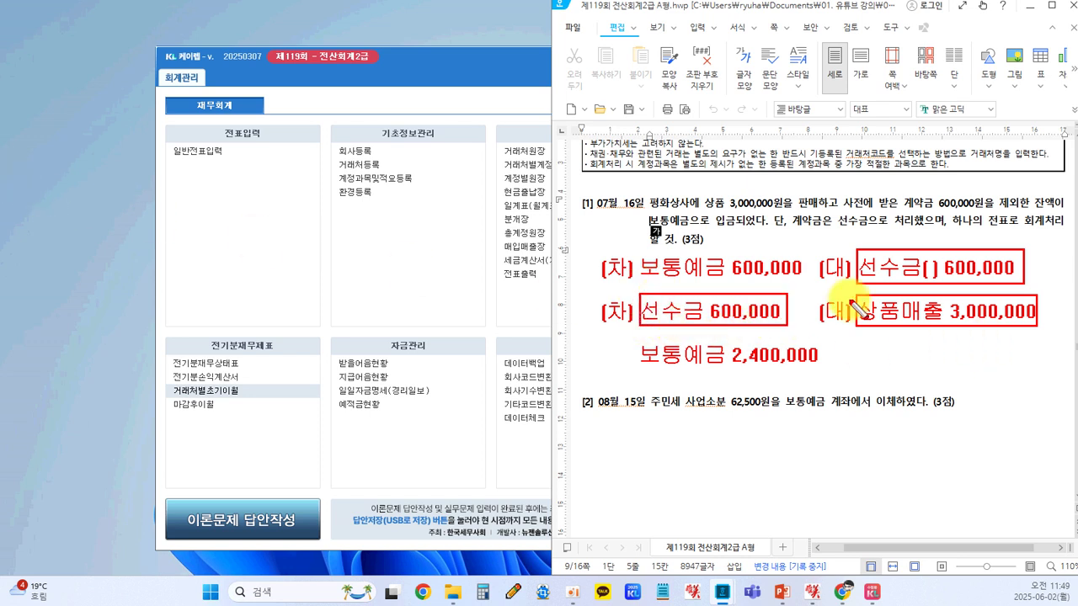
{"action": "left_click_drag", "start_coordinate": [837, 312], "coordinate": [787, 313]}
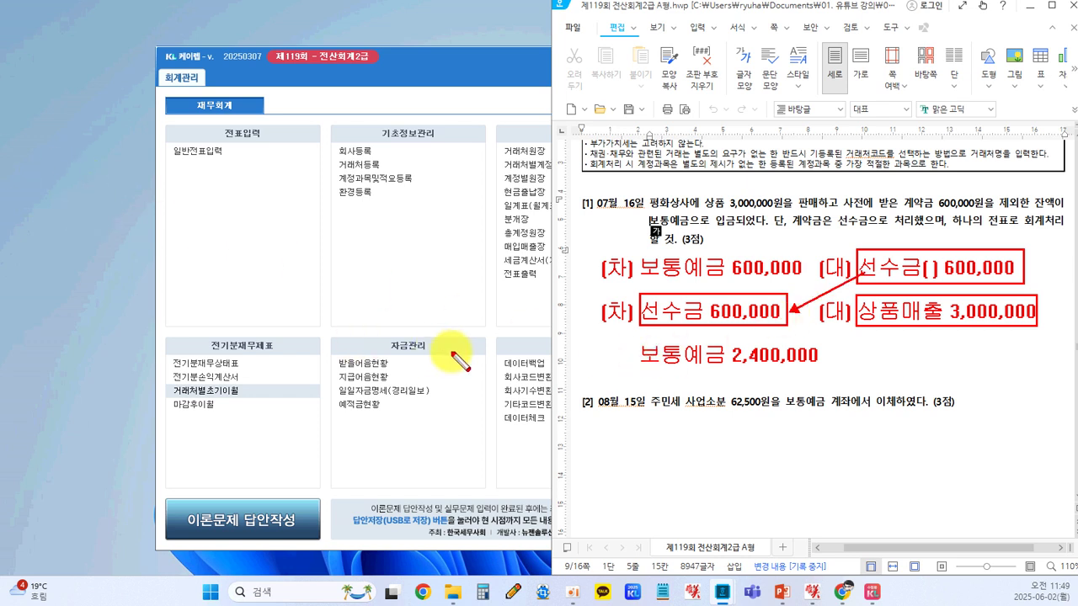
{"action": "left_click_drag", "start_coordinate": [637, 340], "coordinate": [818, 372]}
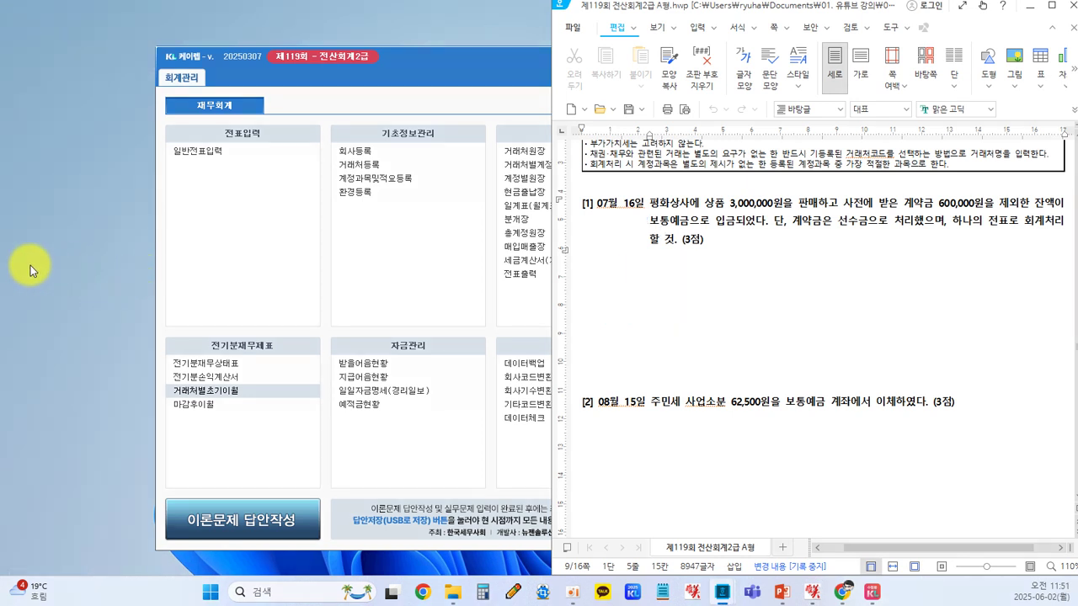
- Open 일반전표입력 in the accounting program and set the voucher date to month 07, day 16
{"action": "left_click", "coordinate": [216, 226]}
{"action": "left_click", "coordinate": [181, 151]}
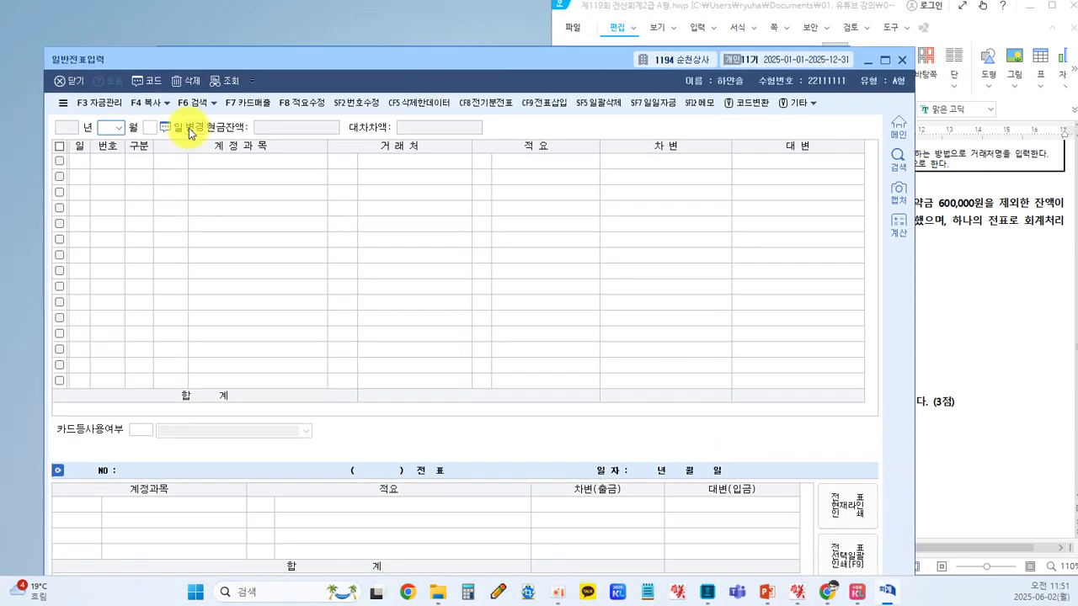
{"action": "left_click", "coordinate": [103, 128]}
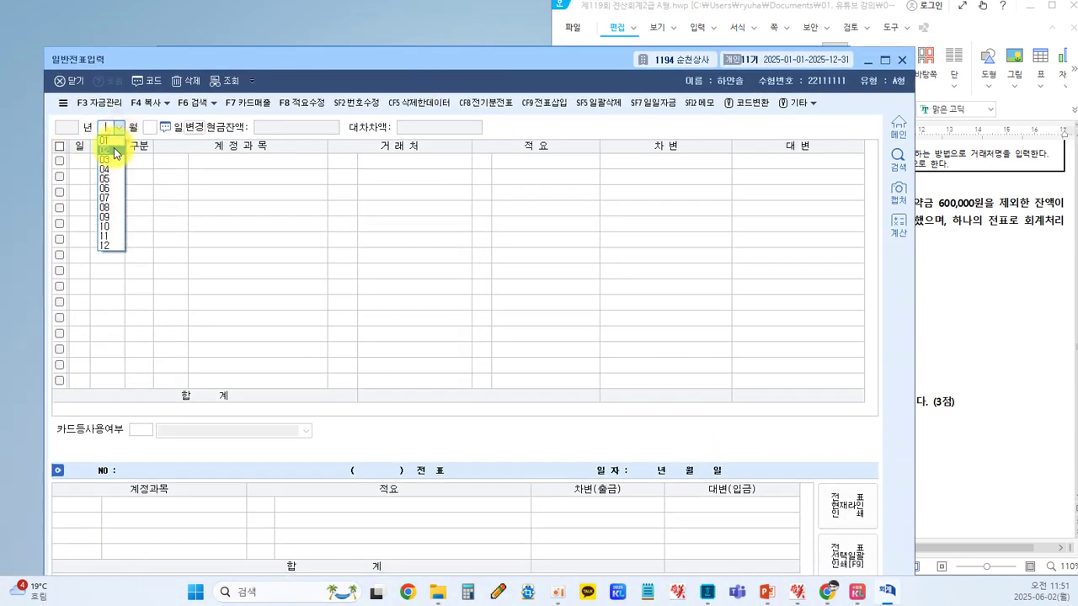
{"action": "left_click", "coordinate": [114, 202]}
{"action": "key", "text": "Return"}
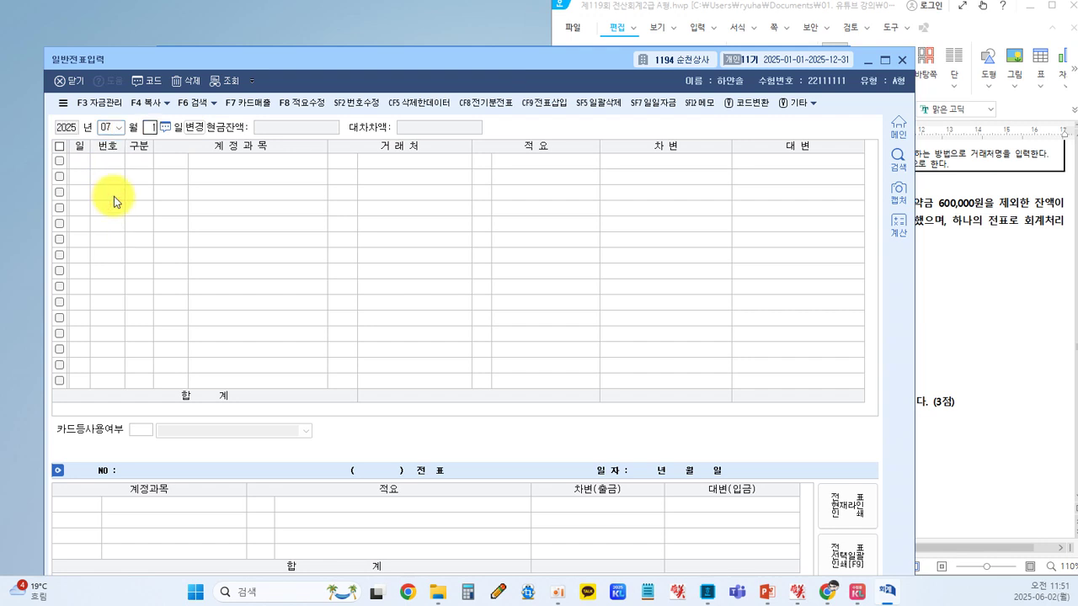
{"action": "type", "text": "16"}
{"action": "key", "text": "Return"}
- Create a debit (차변) line for the 16th with the account 0259 선수금
{"action": "type", "text": "3"}
{"action": "key", "text": "Return"}
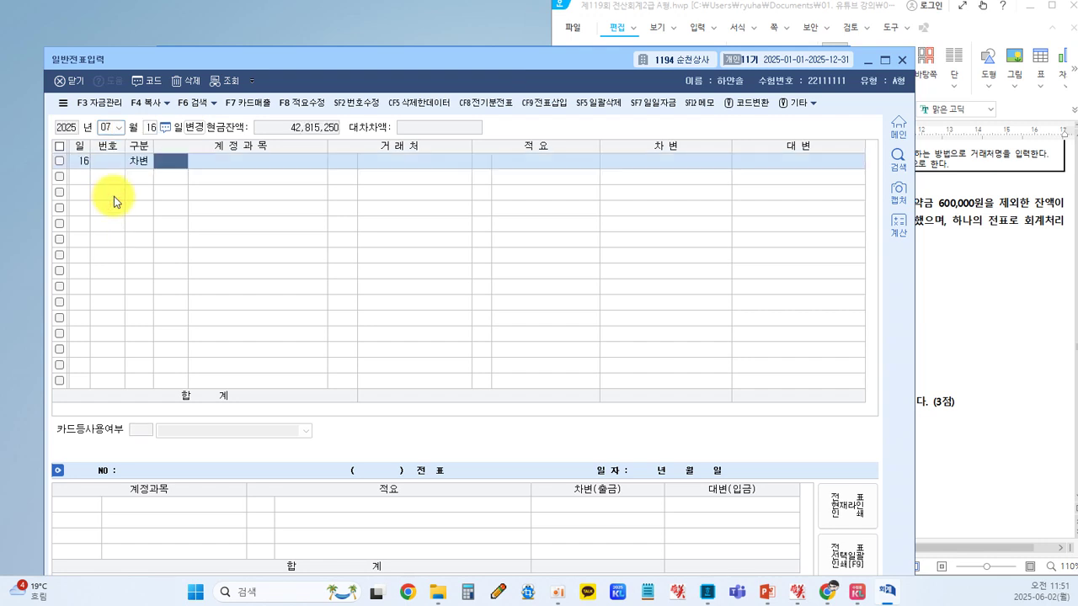
{"action": "type", "text": "ㅌ"}
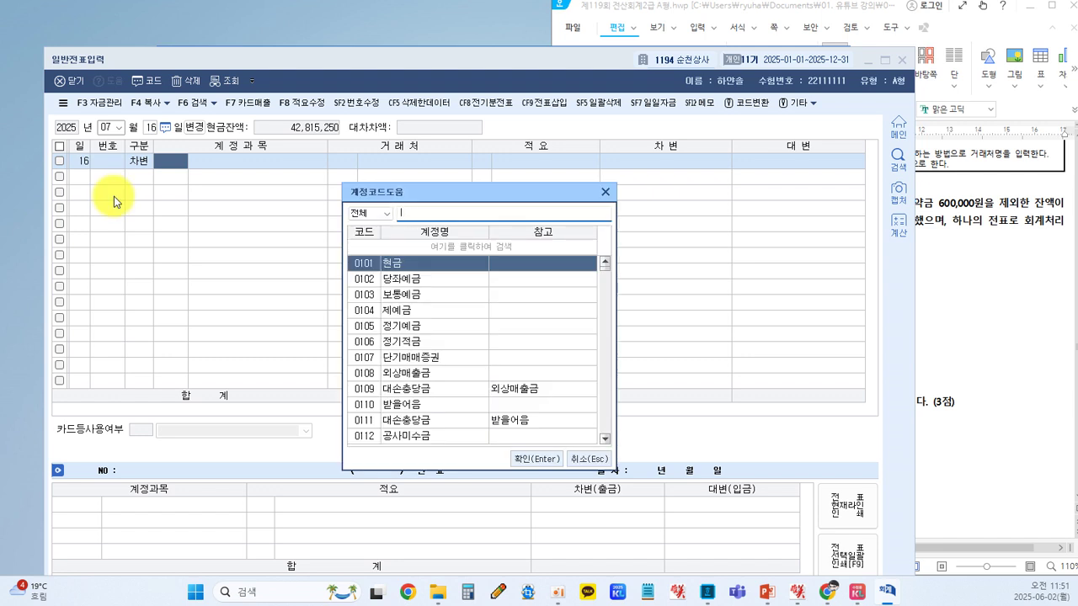
{"action": "type", "text": "선ㄱ"}
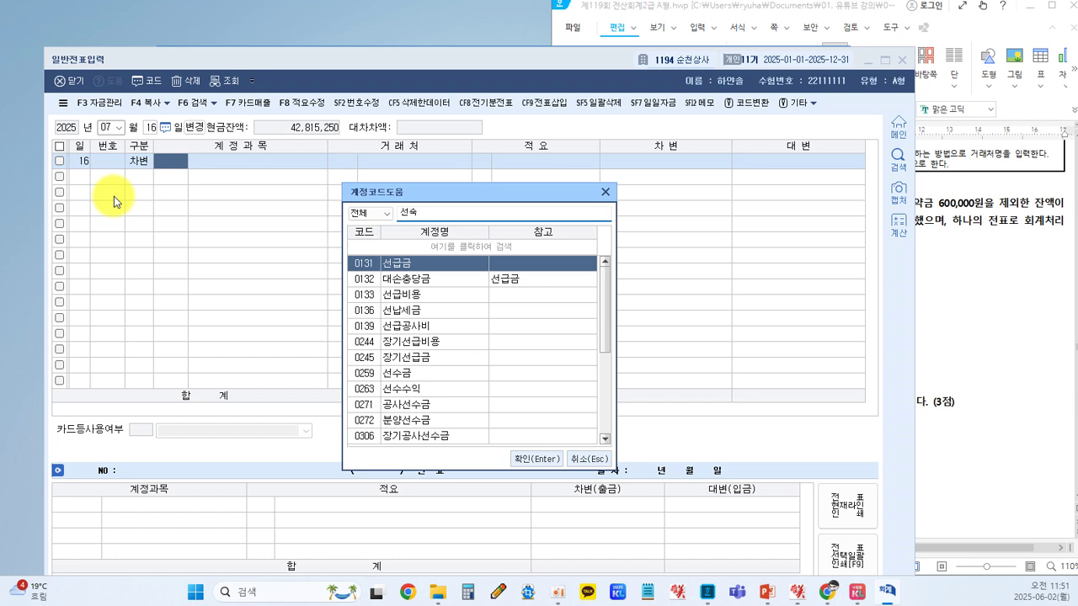
{"action": "type", "text": "수금"}
{"action": "key", "text": "Return"}
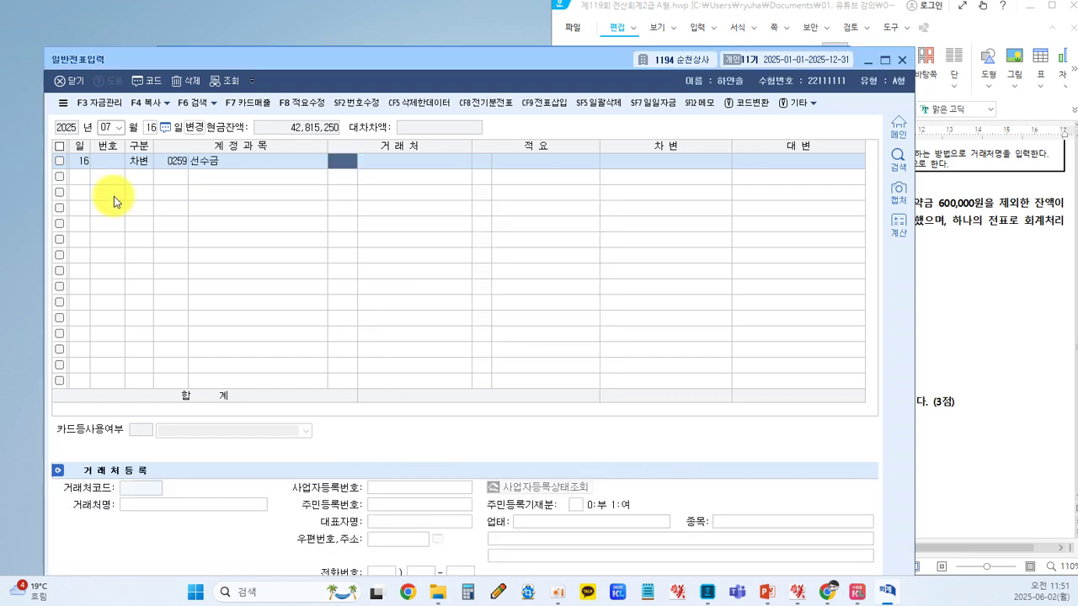
- Assign the trading partner 00115 평화상사 to the 선수금 line and leave its description blank
{"action": "key", "text": "F2"}
{"action": "type", "text": "평화"}
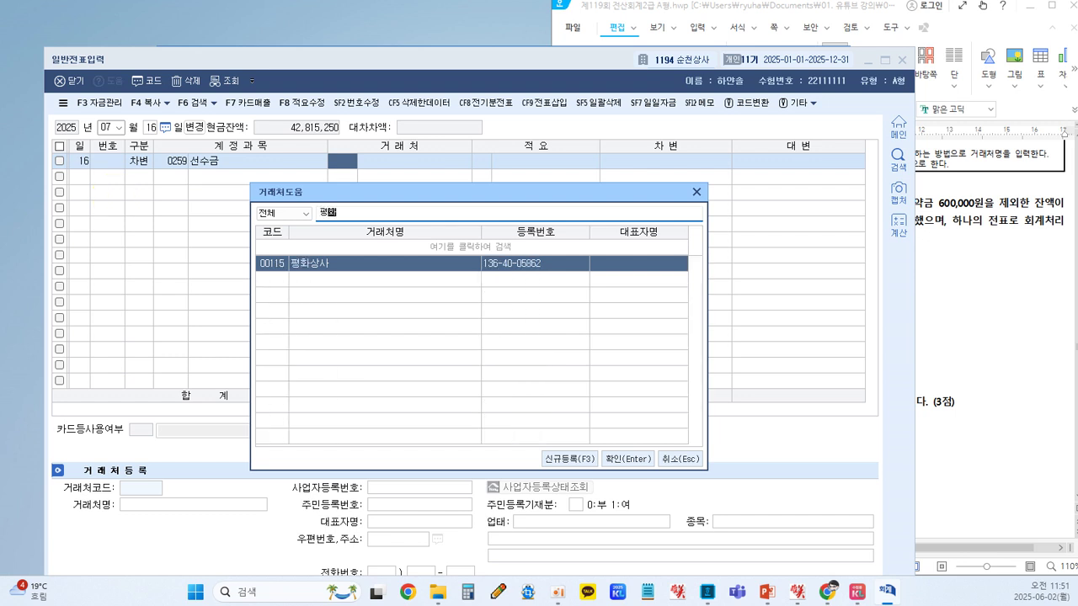
{"action": "key", "text": "Return"}
{"action": "key", "text": "Return"}
{"action": "key", "text": "Return"}
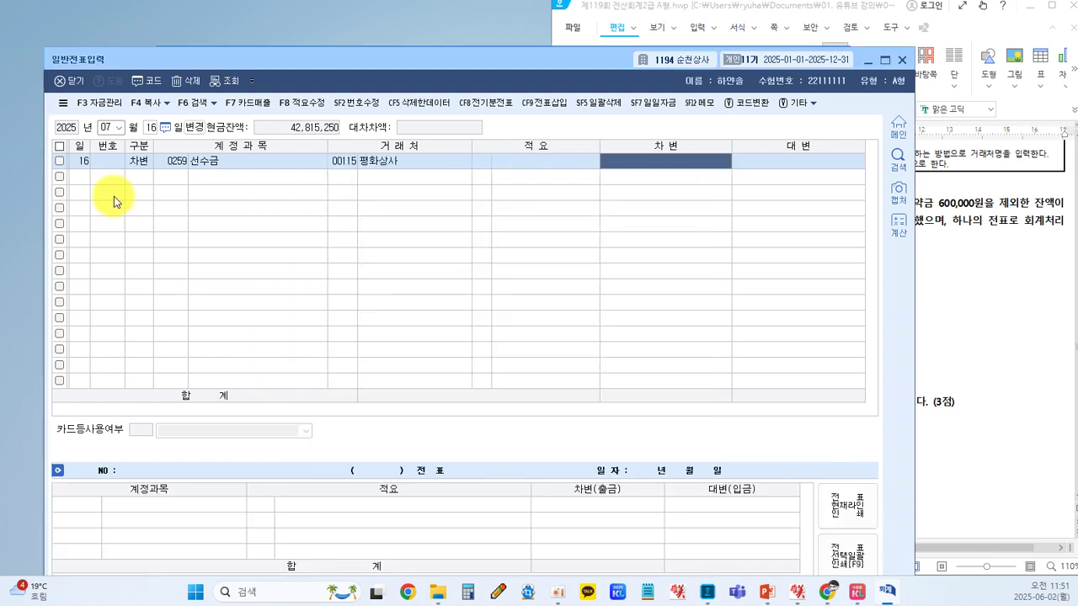
- Enter 600,000 as the debit amount of the 선수금 line and start a second debit (차변) line
{"action": "type", "text": "600,000"}
{"action": "key", "text": "Return"}
{"action": "key", "text": "3"}
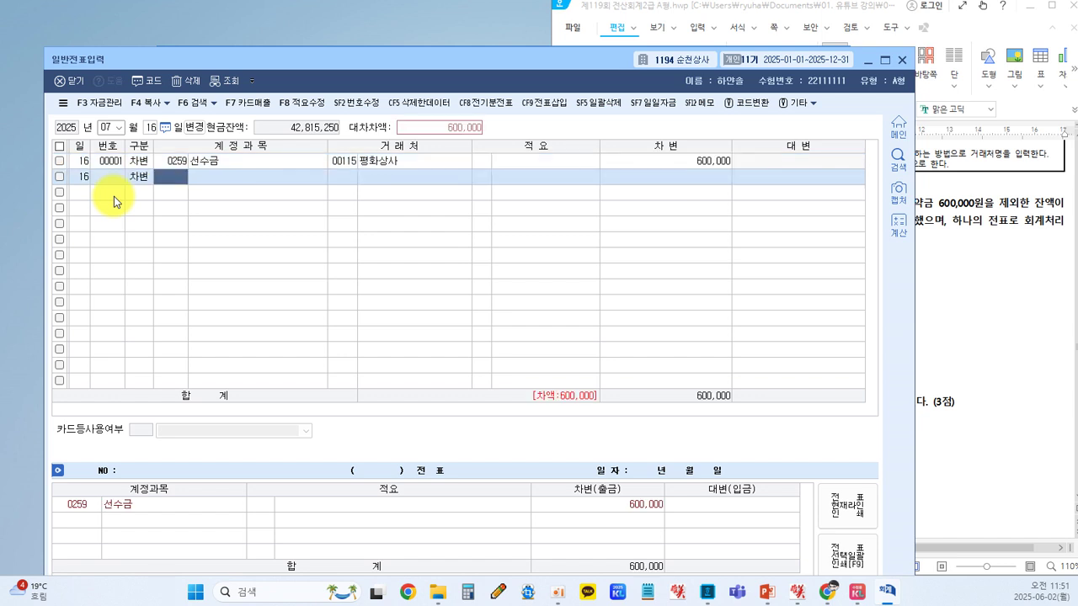
- Give the second debit line the account 0103 보통예금 and an amount of 2,400,000, leaving partner and description blank
{"action": "type", "text": "3"}
{"action": "key", "text": "Return"}
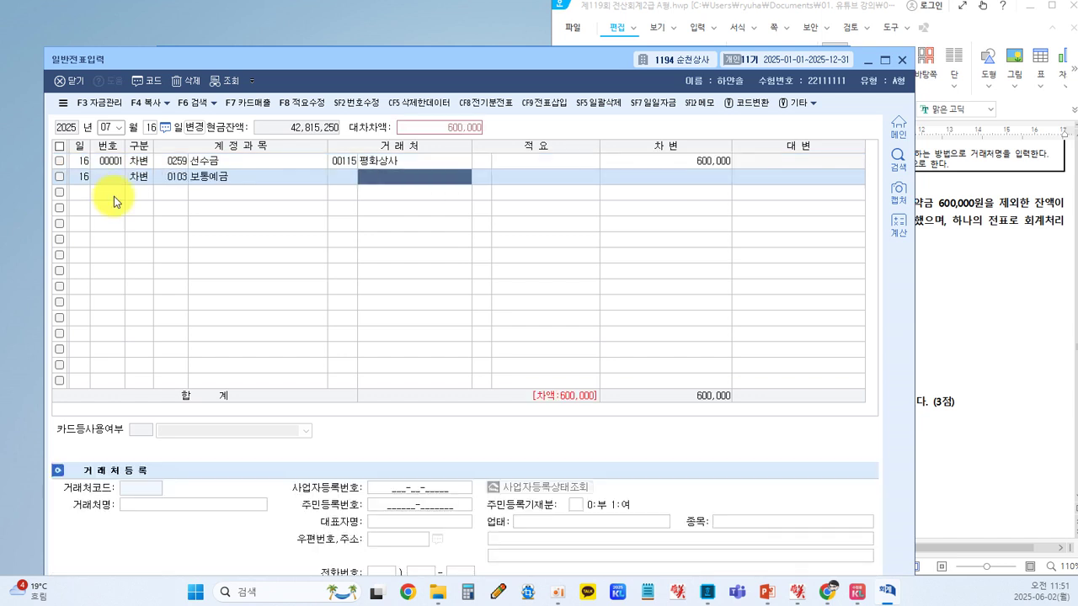
{"action": "key", "text": "Return"}
{"action": "key", "text": "Return"}
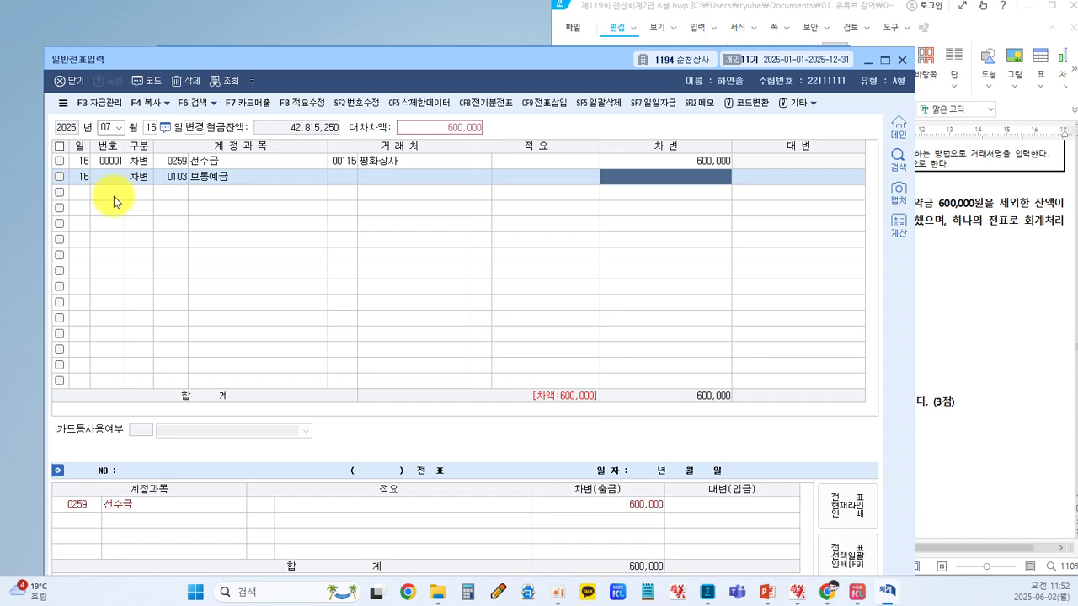
{"action": "type", "text": "240"}
{"action": "key", "text": "Return"}
- Add a credit (대변) line with the account 0401 상품매출 for 3,000,000, leaving partner and description blank
{"action": "type", "text": "4"}
{"action": "key", "text": "Return"}
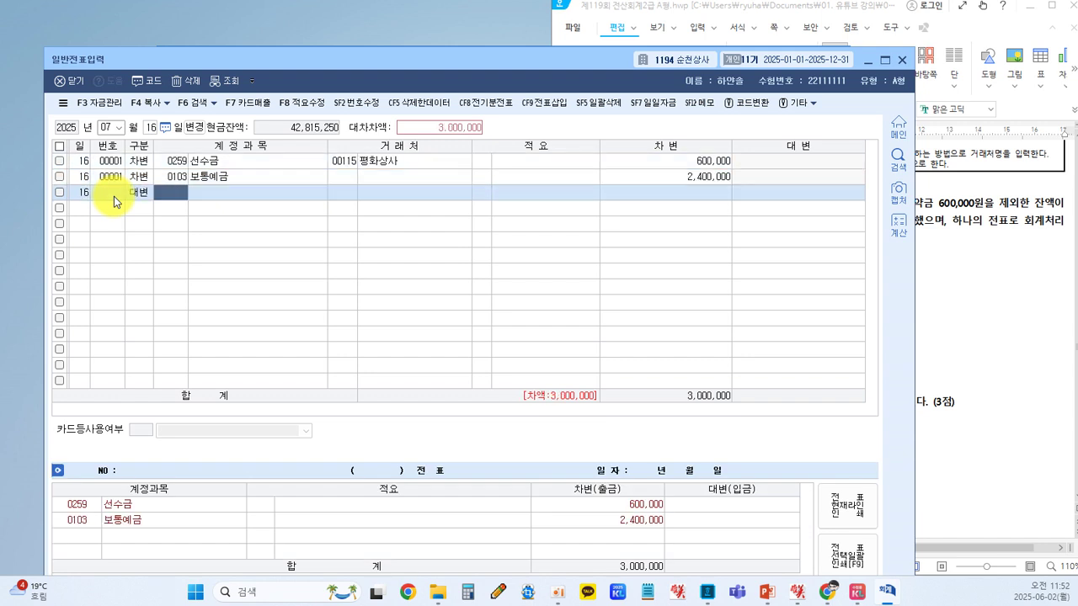
{"action": "key", "text": "F2"}
{"action": "type", "text": "사ㅇ"}
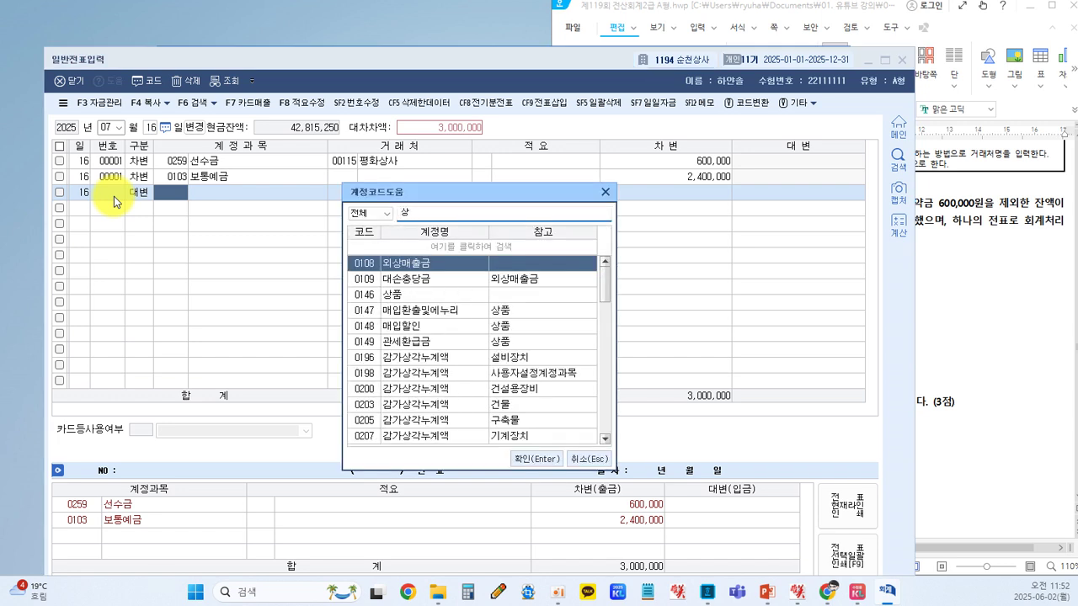
{"action": "type", "text": "푸ㅁ"}
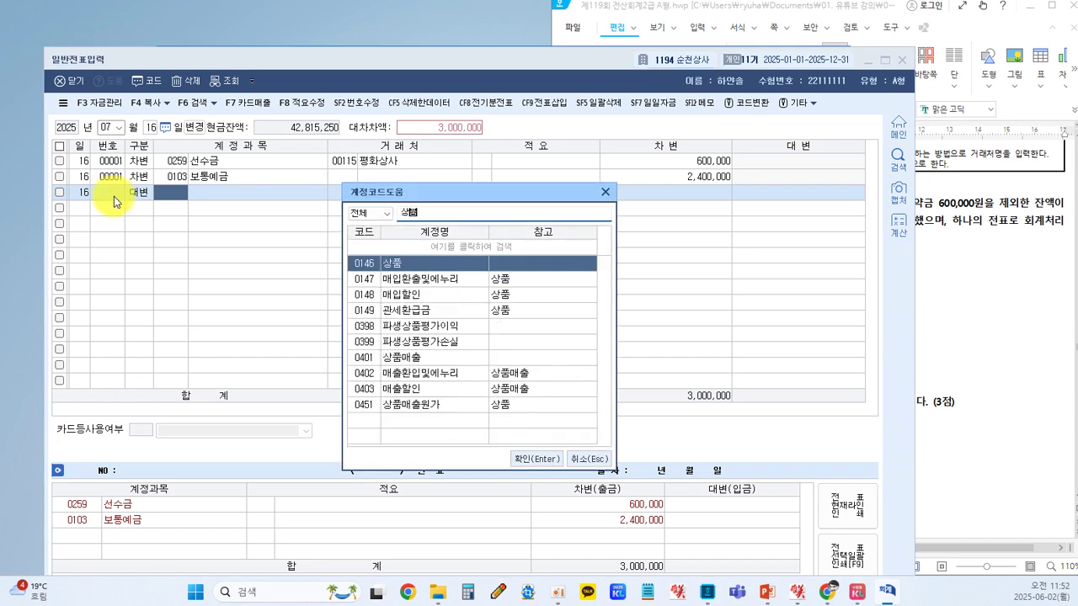
{"action": "type", "text": "매"}
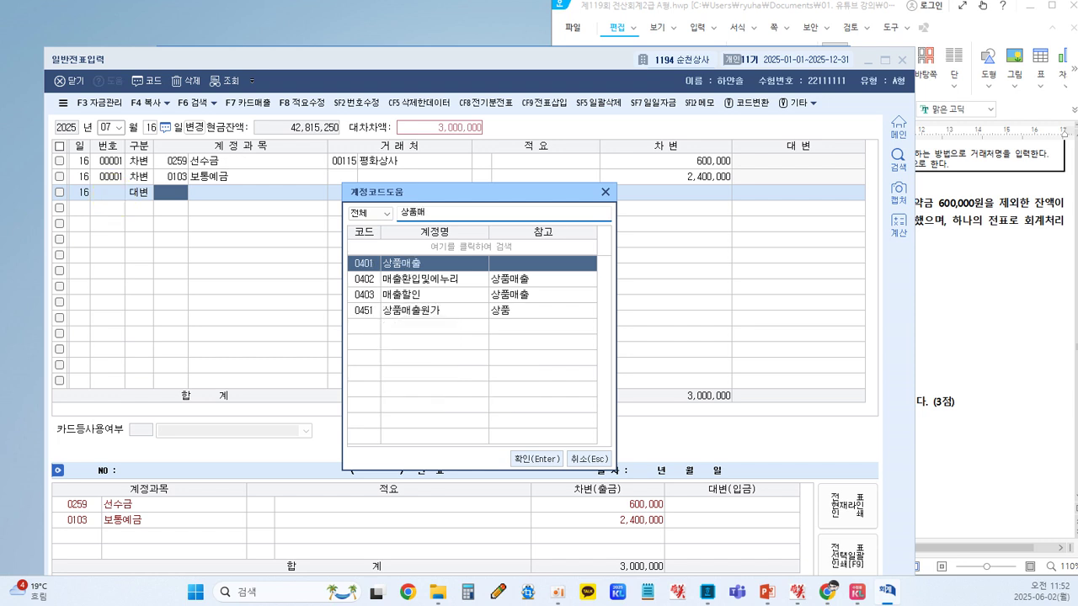
{"action": "key", "text": "Return"}
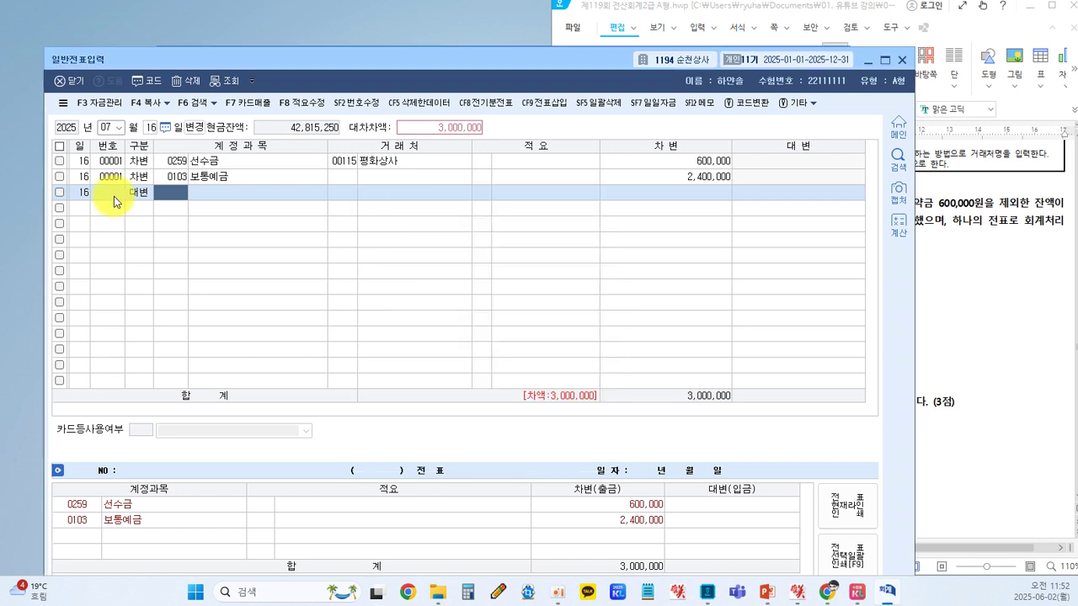
{"action": "key", "text": "Return"}
{"action": "key", "text": "Return"}
{"action": "key", "text": "Return"}
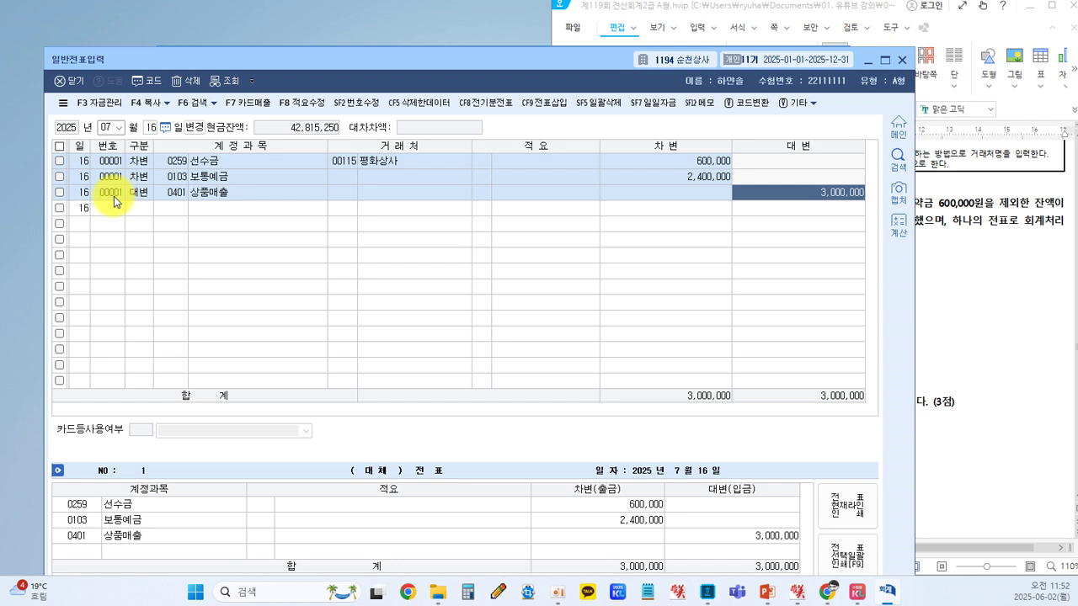
- Bring question [2] of the exam document into view and set the voucher date to month 08, day 15
{"action": "left_click_drag", "start_coordinate": [336, 58], "coordinate": [301, 52]}
{"action": "left_click", "coordinate": [911, 315]}
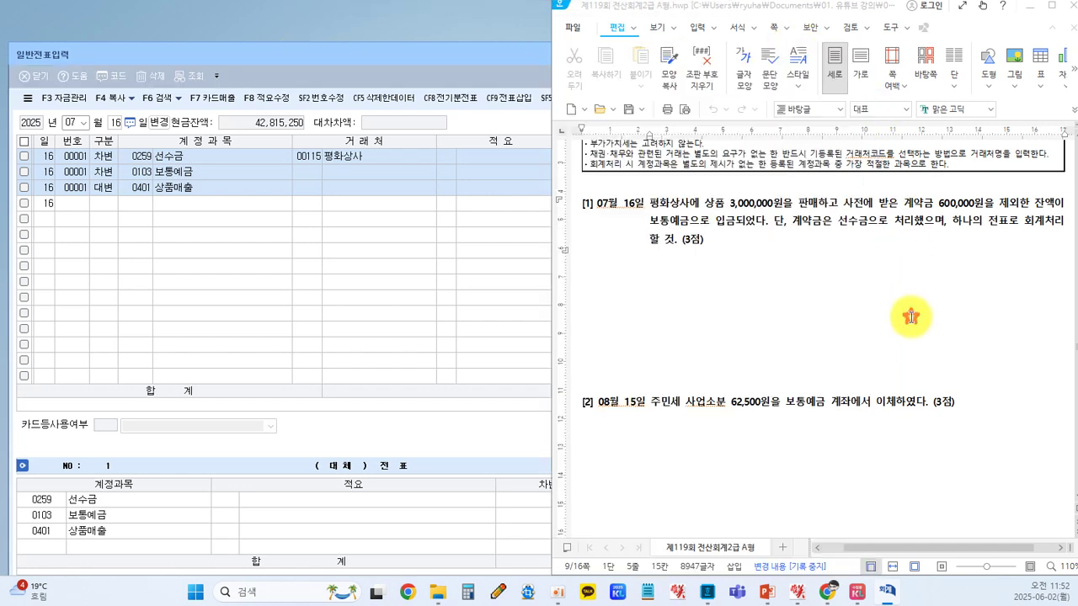
{"action": "scroll", "coordinate": [785, 339], "scroll_direction": "down", "scroll_amount": 1}
{"action": "scroll", "coordinate": [784, 339], "scroll_direction": "down", "scroll_amount": 2}
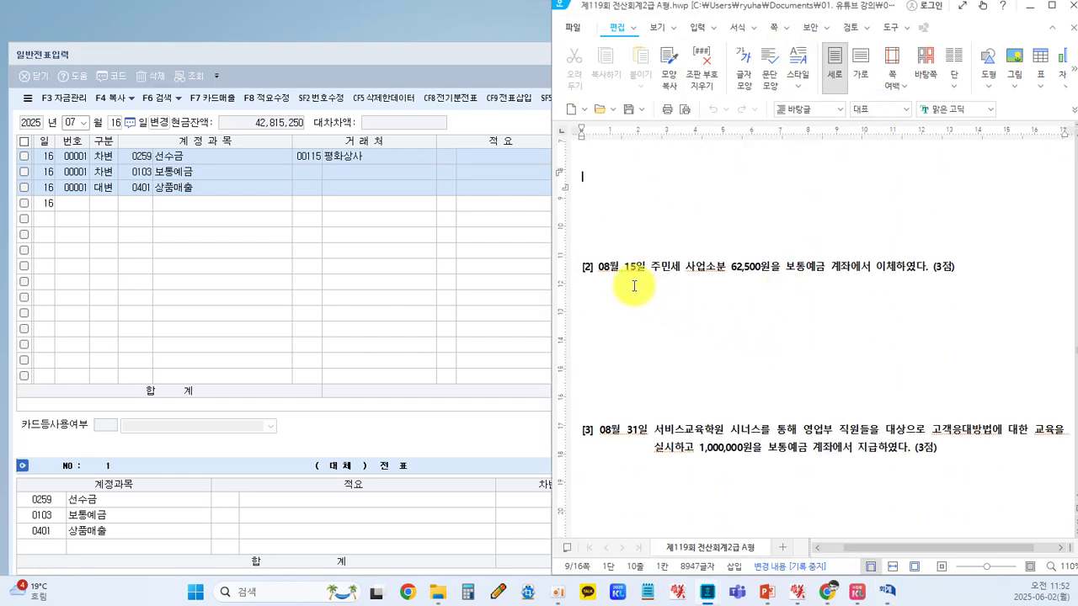
{"action": "left_click", "coordinate": [83, 122]}
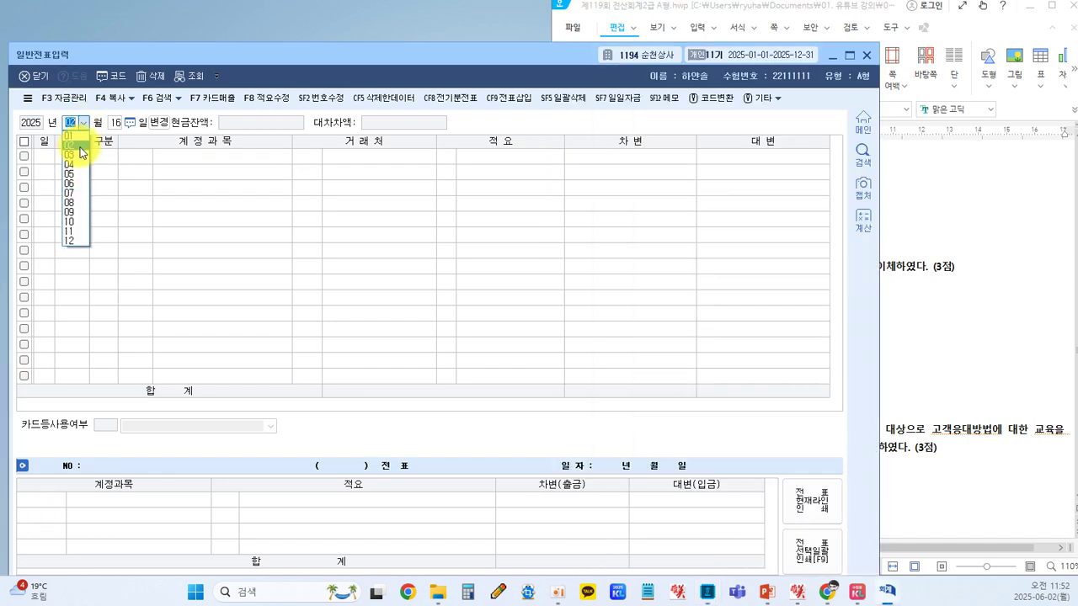
{"action": "left_click", "coordinate": [70, 204]}
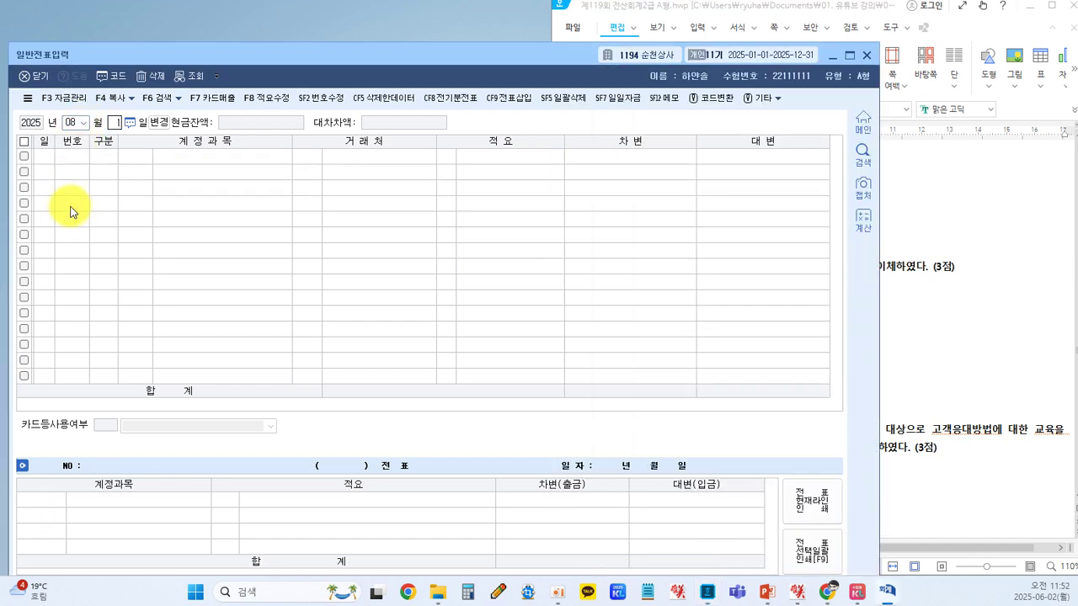
{"action": "type", "text": "15"}
{"action": "key", "text": "Return"}
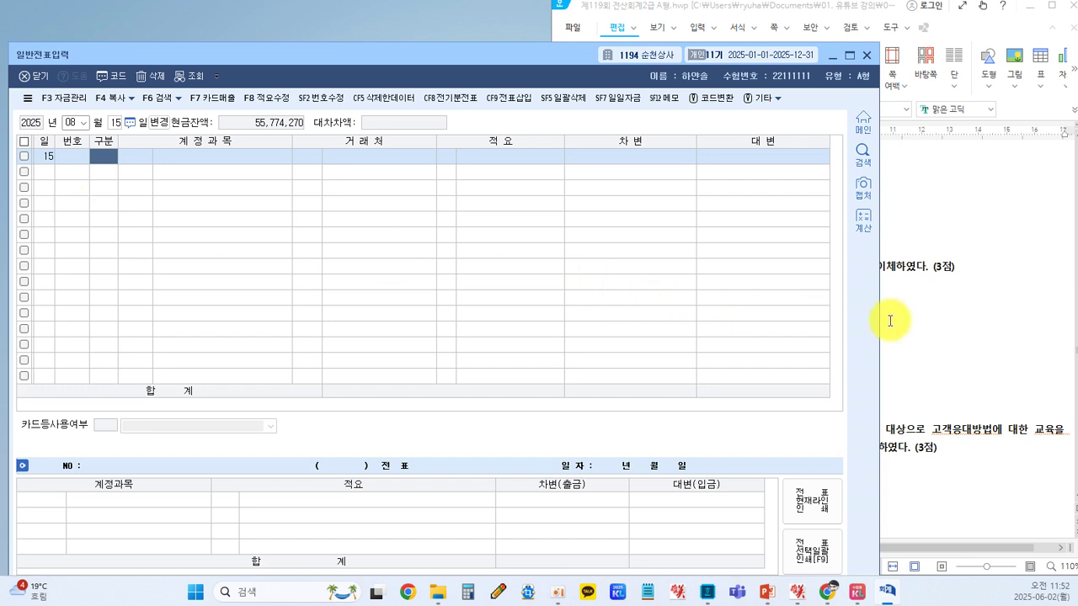
{"action": "left_click", "coordinate": [907, 321]}
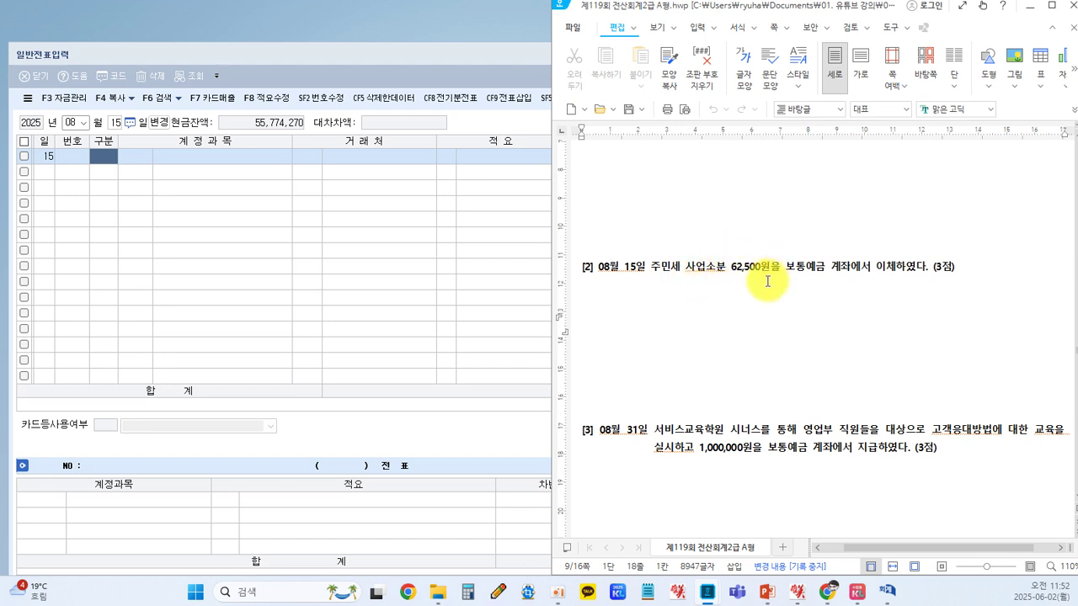
{"action": "key", "text": "Hangul"}
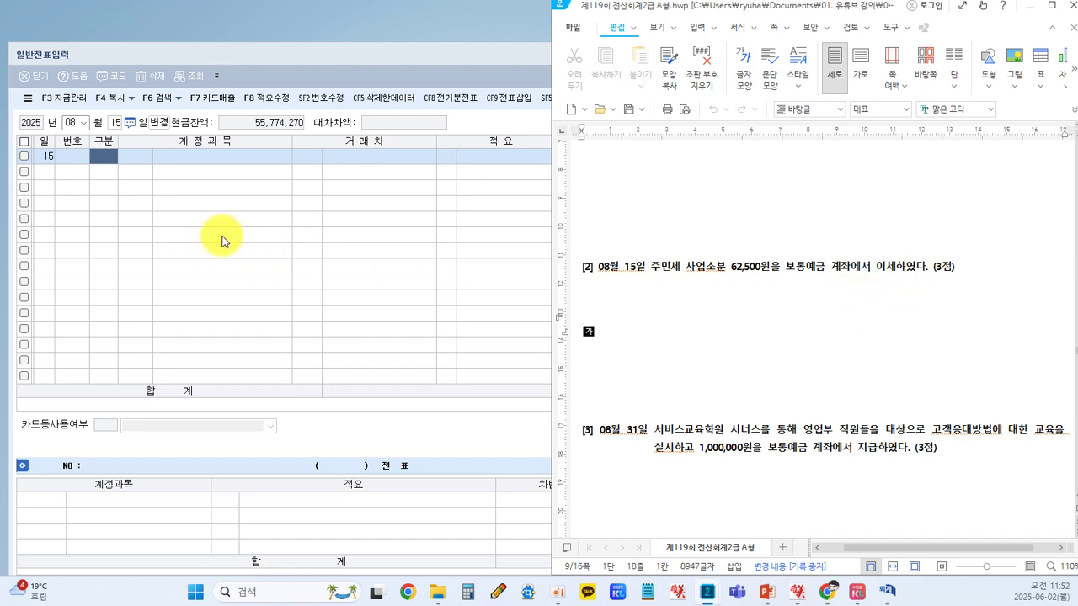
- Create a debit (차변) line for the 15th with the account 0817 세금과공과 of the 판매관리비 category
{"action": "left_click", "coordinate": [101, 156]}
{"action": "type", "text": "3"}
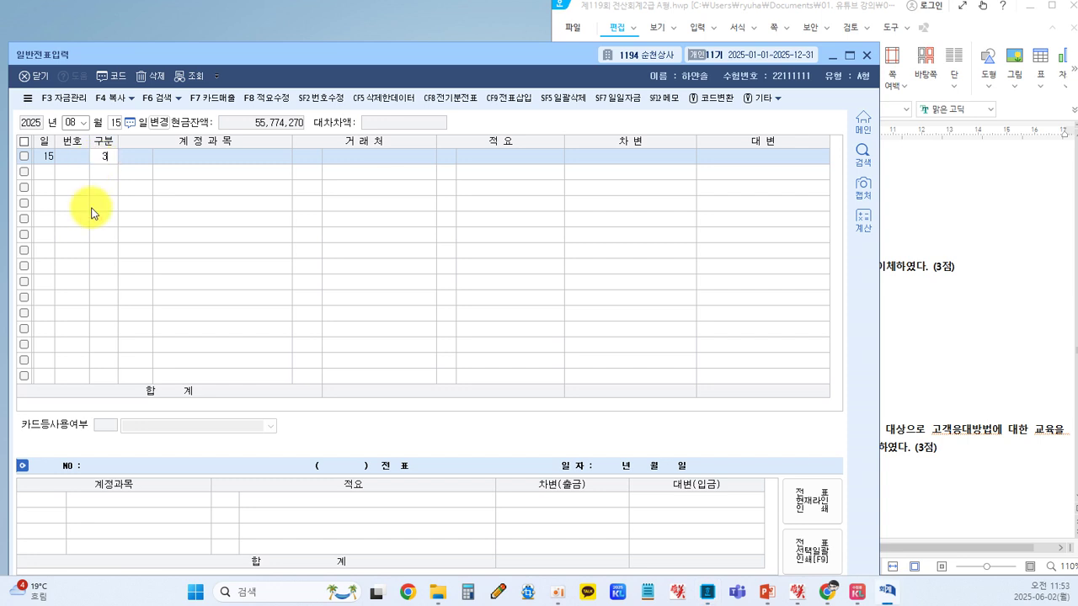
{"action": "key", "text": "Return"}
{"action": "key", "text": "F2"}
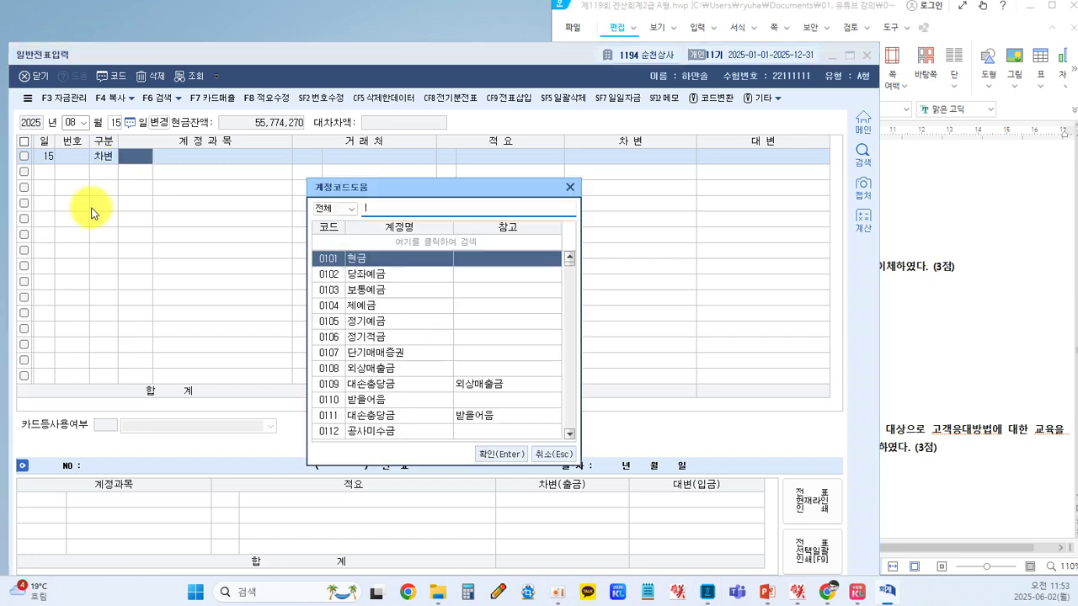
{"action": "type", "text": "세금과"}
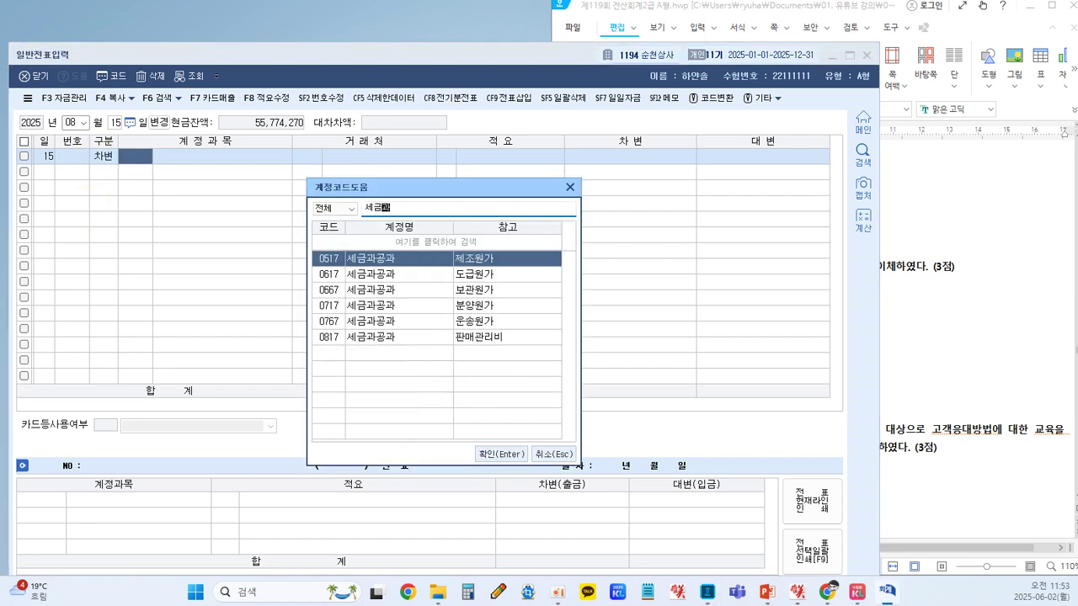
{"action": "key", "text": "Down"}
{"action": "key", "text": "Down"}
{"action": "key", "text": "Down"}
{"action": "key", "text": "Down"}
{"action": "key", "text": "Down"}
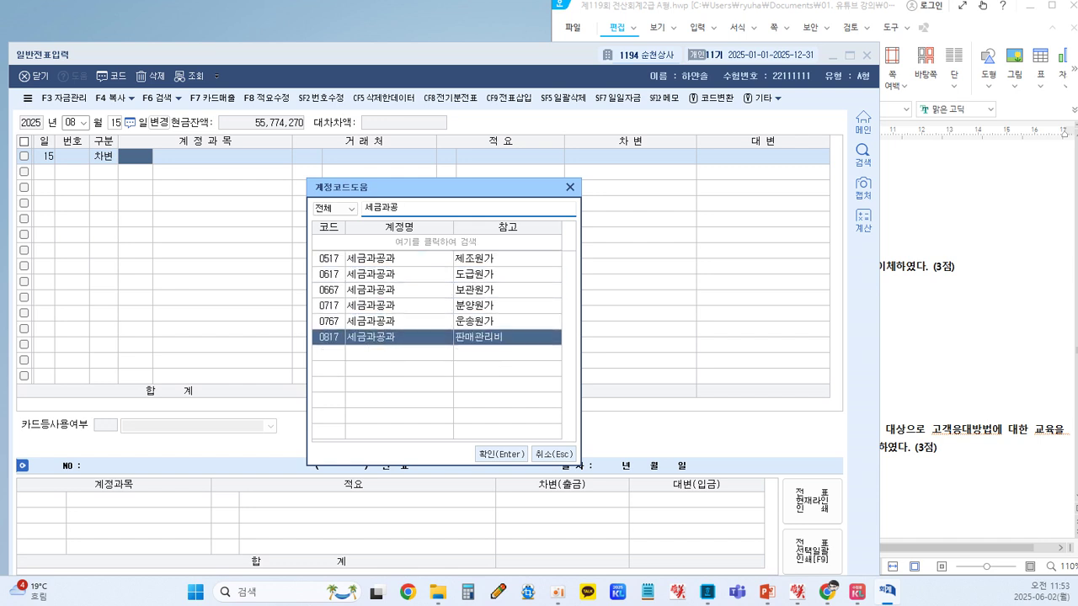
{"action": "key", "text": "Return"}
- Leave the 세금과공과 line's partner and description blank and enter 62,500 as its debit amount
{"action": "key", "text": "Return"}
{"action": "key", "text": "Return"}
{"action": "key", "text": "Return"}
{"action": "key", "text": "Return"}
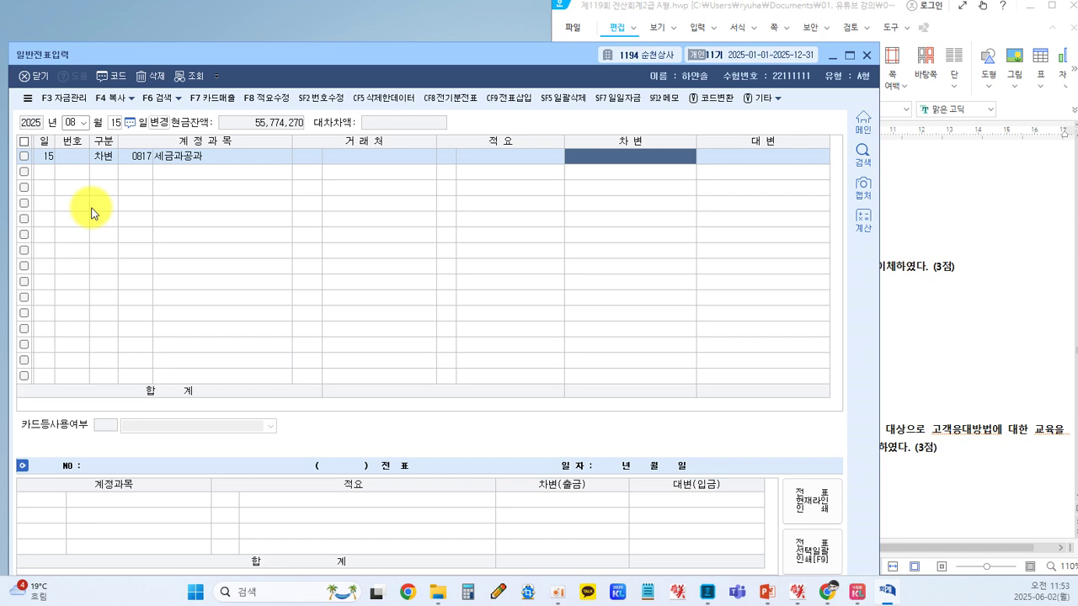
{"action": "type", "text": "62,500"}
{"action": "key", "text": "Return"}
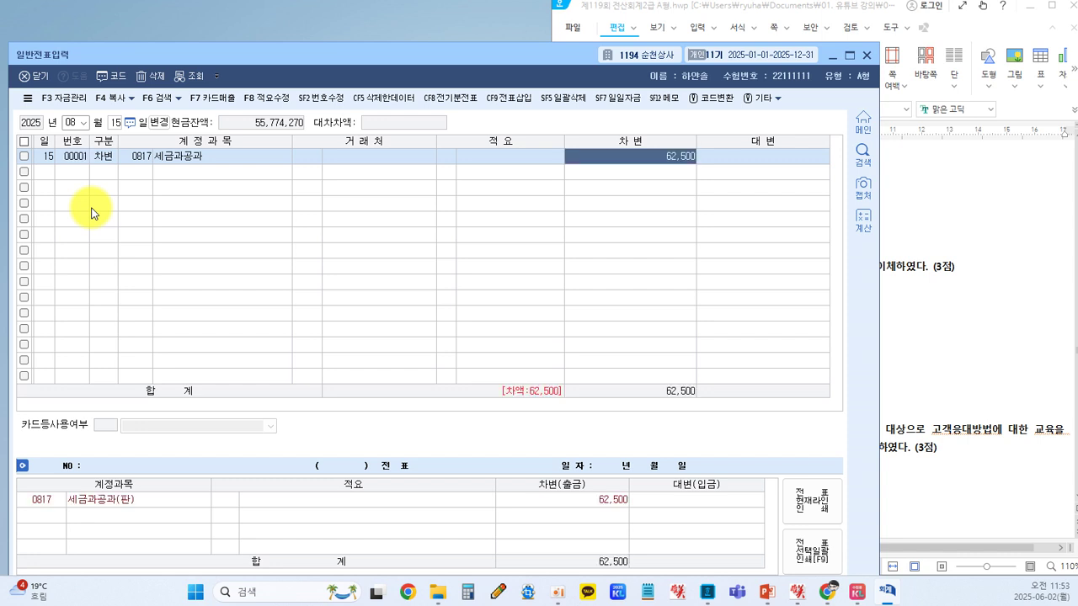
- Add a credit (대변) line with the account 0103 보통예금 for 62,500 to complete the August 15 voucher
{"action": "key", "text": "4"}
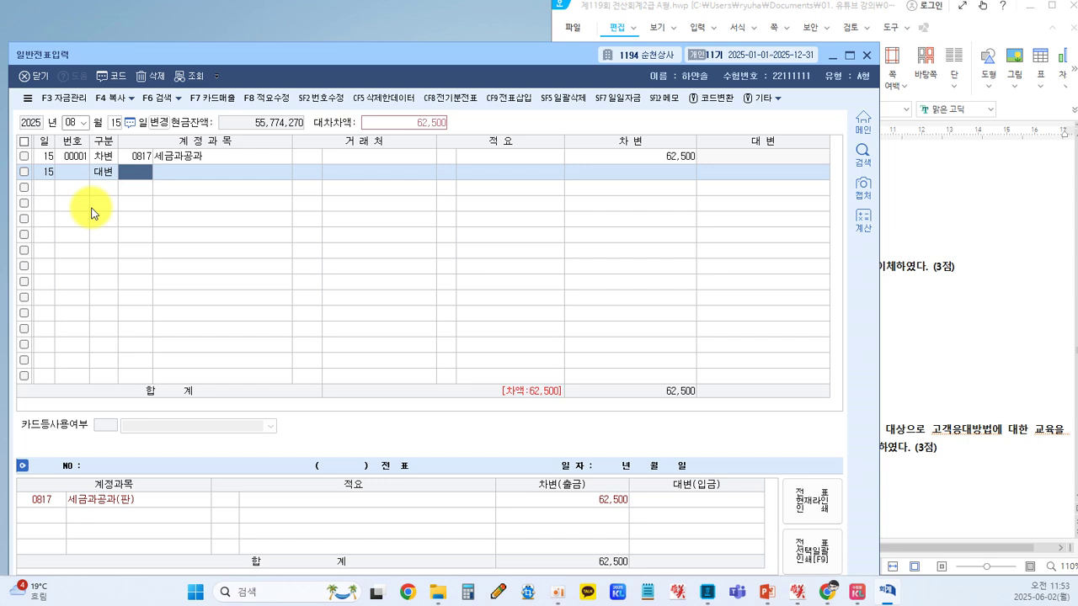
{"action": "type", "text": "103"}
{"action": "key", "text": "Return"}
{"action": "key", "text": "Return"}
{"action": "key", "text": "Return"}
{"action": "key", "text": "Return"}
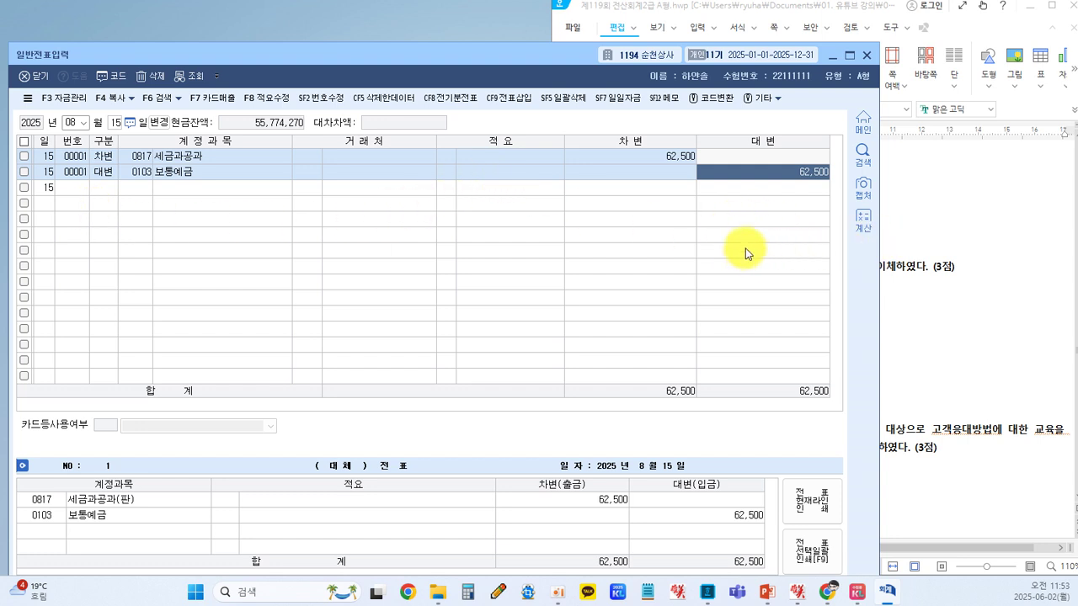
{"action": "key", "text": "Return"}
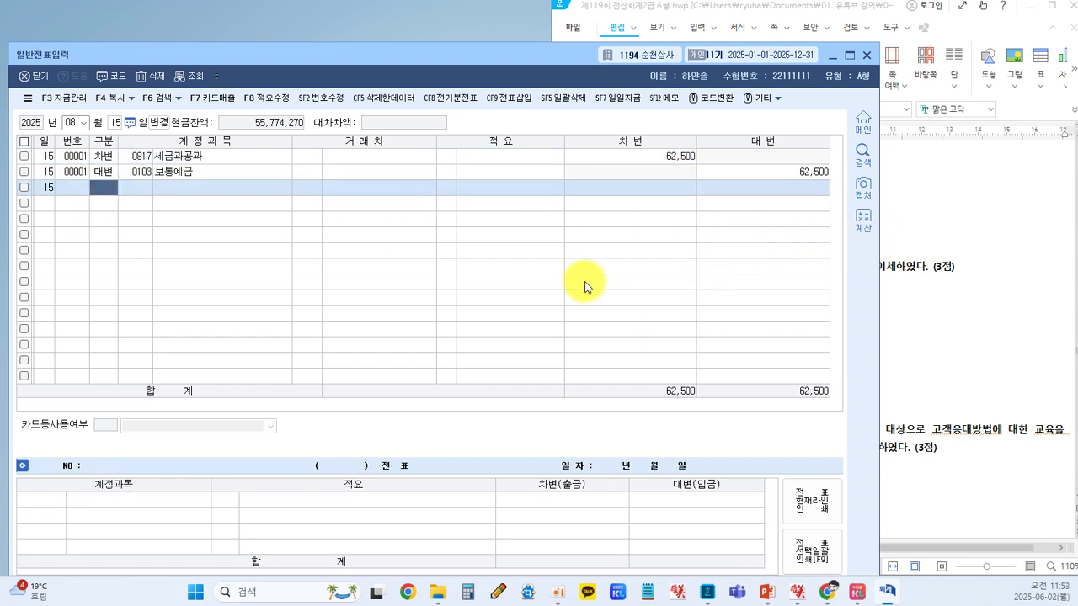
- Bring up question [3] in the exam document and annotate its entry below: (대) 보통예금 1,000,000 and (차) 교육훈련비 1,000,000
{"action": "left_click", "coordinate": [885, 322]}
{"action": "scroll", "coordinate": [842, 323], "scroll_direction": "down", "scroll_amount": 3}
{"action": "scroll", "coordinate": [836, 324], "scroll_direction": "down", "scroll_amount": 2}
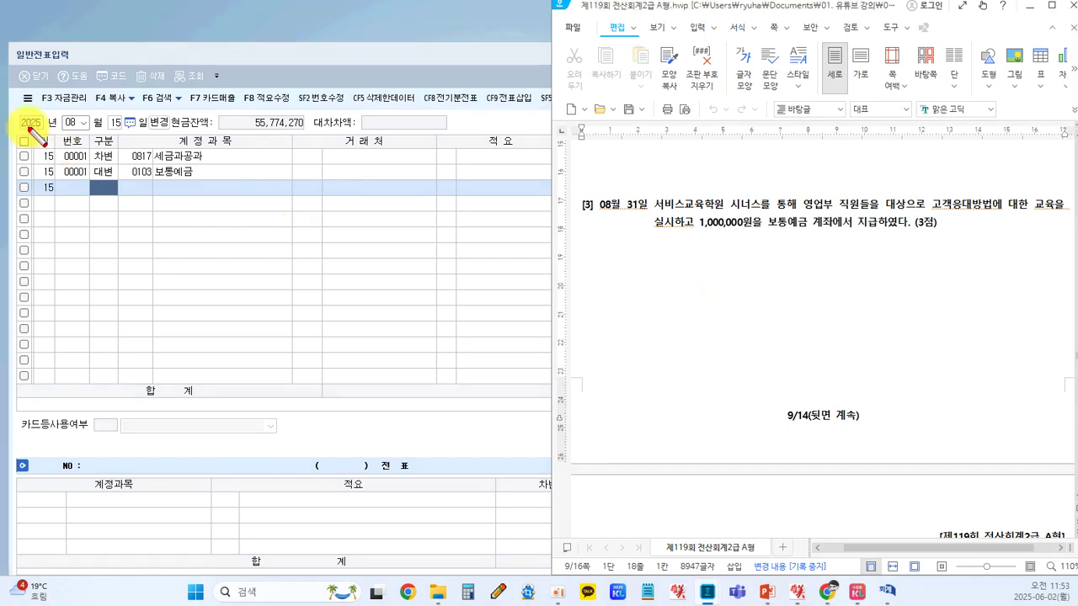
{"action": "left_click", "coordinate": [836, 294]}
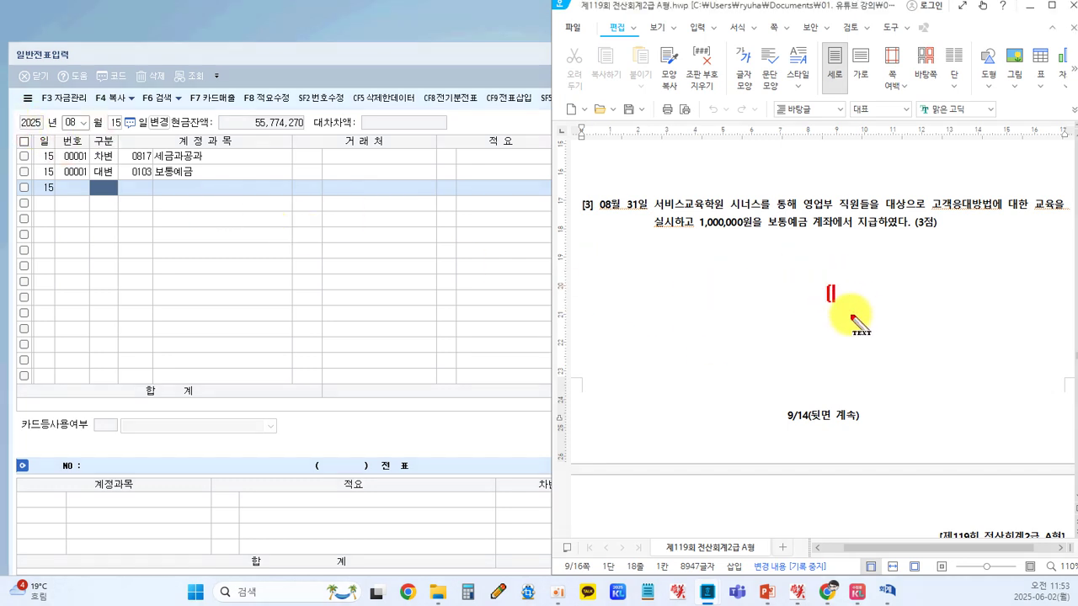
{"action": "type", "text": "[대) 보통"}
{"action": "type", "text": "ㅇ"}
{"action": "type", "text": "ㅖ금 1,000,000"}
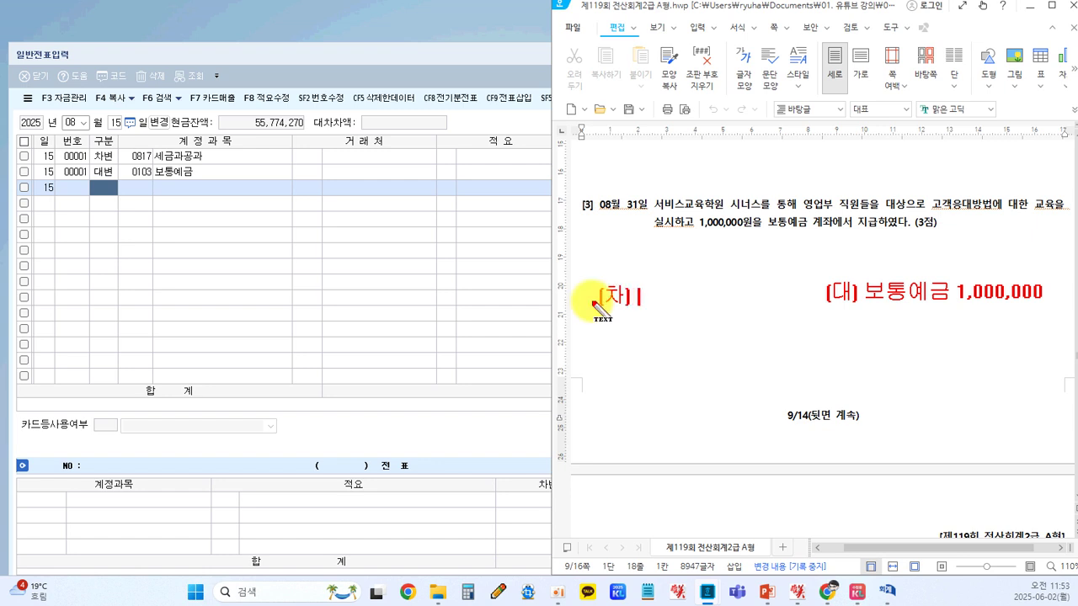
{"action": "type", "text": "교육훈ㄹ"}
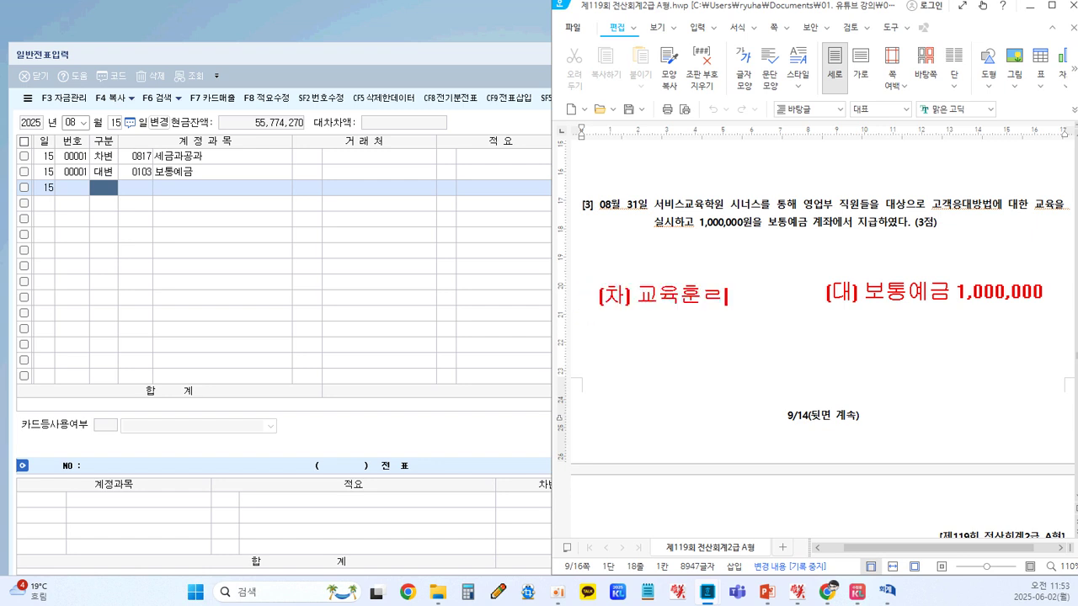
{"action": "type", "text": "ㅎ비 1,000,0"}
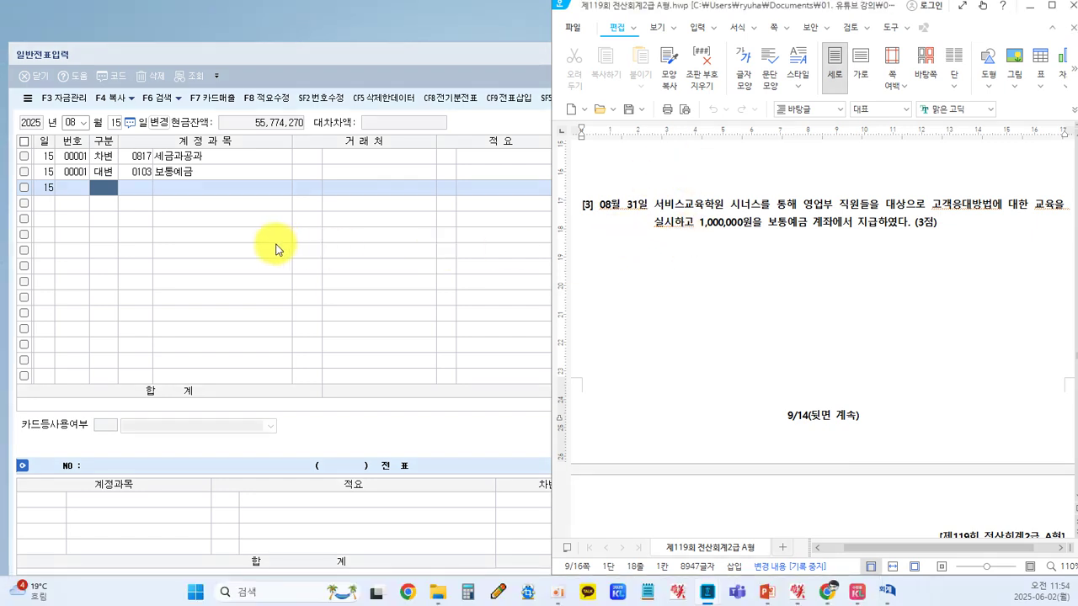
- Return to 일반전표입력 and change the voucher day to 31, keeping month 08
{"action": "left_click", "coordinate": [252, 242]}
{"action": "left_click", "coordinate": [118, 122]}
{"action": "type", "text": "3"}
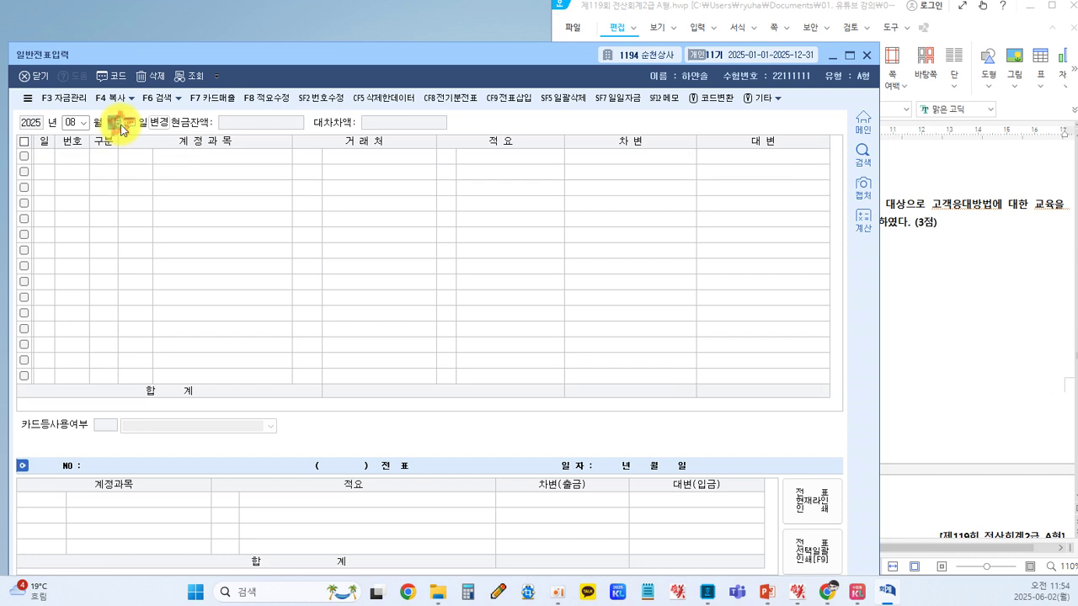
{"action": "type", "text": "1"}
{"action": "key", "text": "Return"}
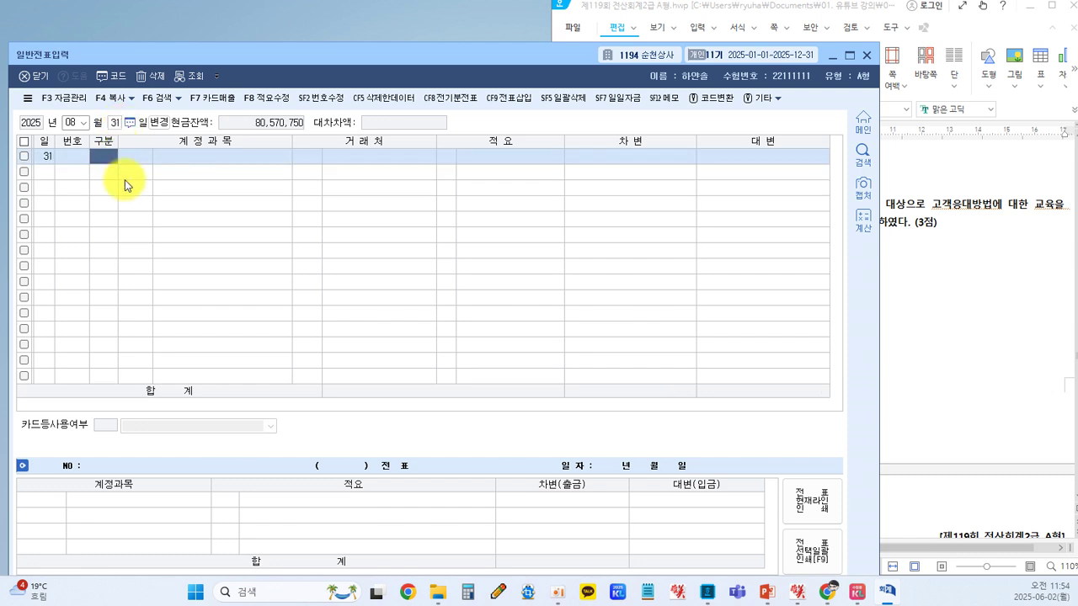
- Create a debit (차변) line for the 31st with the 판매관리비 account 0825 교육훈련비, leaving partner and description blank
{"action": "type", "text": "교"}
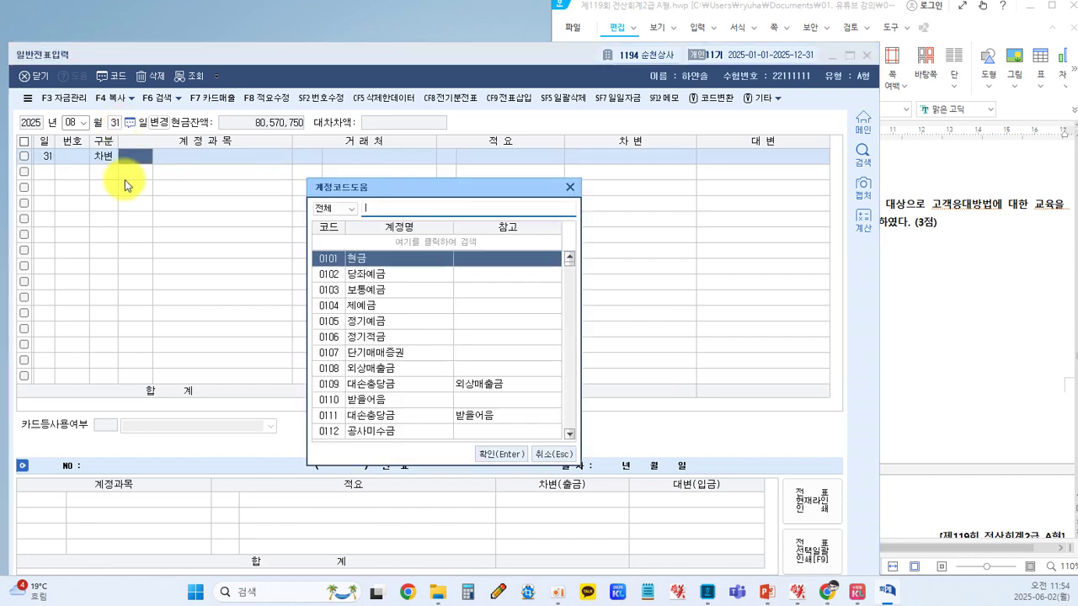
{"action": "type", "text": "육"}
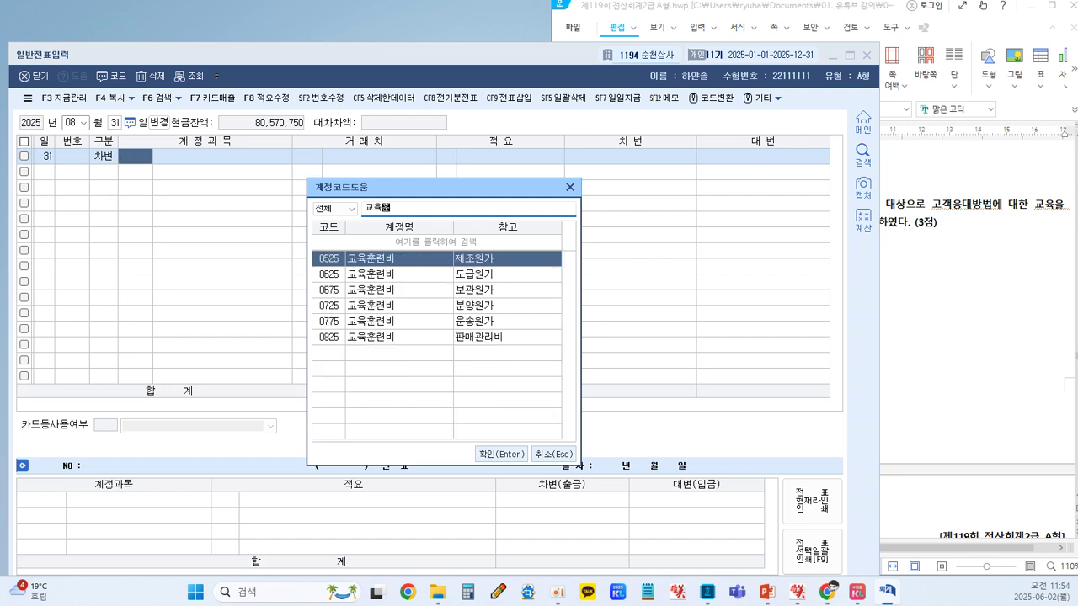
{"action": "key", "text": "Down"}
{"action": "key", "text": "Down"}
{"action": "key", "text": "Down"}
{"action": "key", "text": "Down"}
{"action": "key", "text": "Down"}
{"action": "key", "text": "Return"}
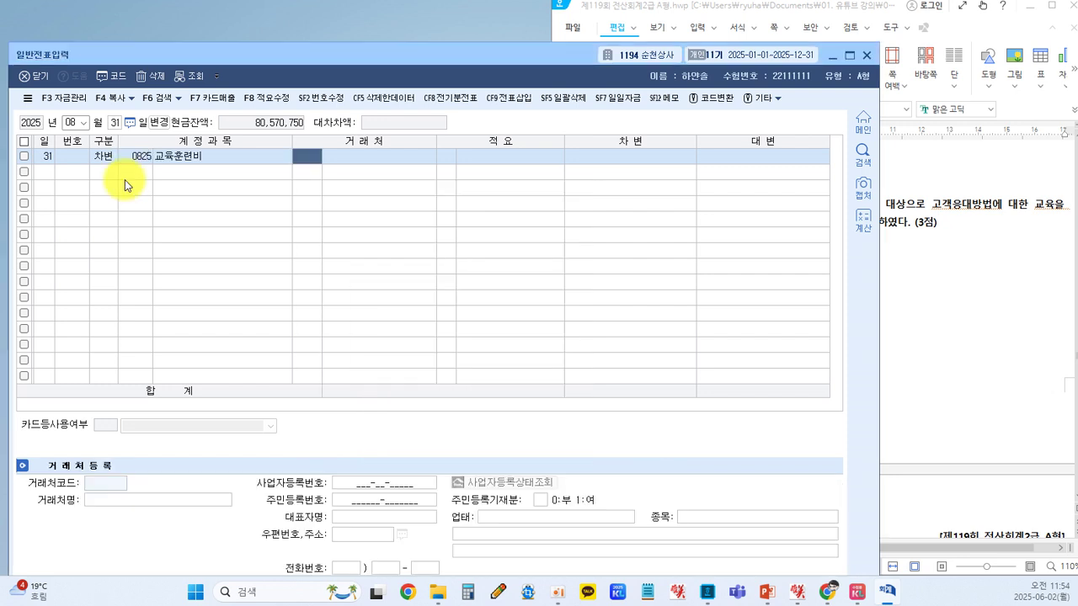
{"action": "key", "text": "Return"}
{"action": "key", "text": "Return"}
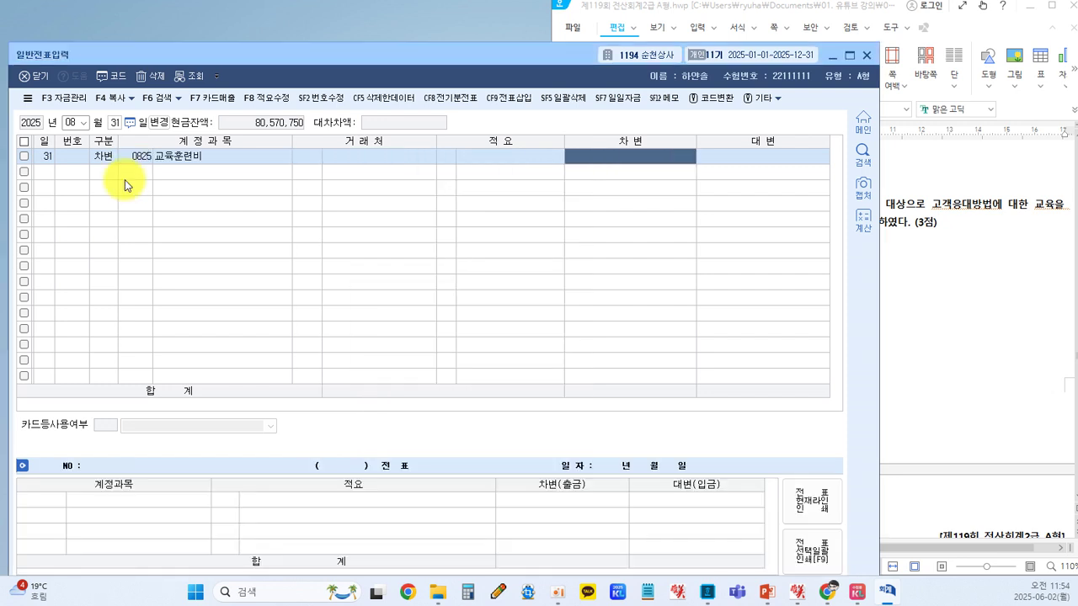
- Enter 1,000,000 as the 교육훈련비 debit and complete the August 31 voucher with a credit (대변) line for 0103 보통예금 at 1,000,000
{"action": "type", "text": "1000"}
{"action": "key", "text": "Return"}
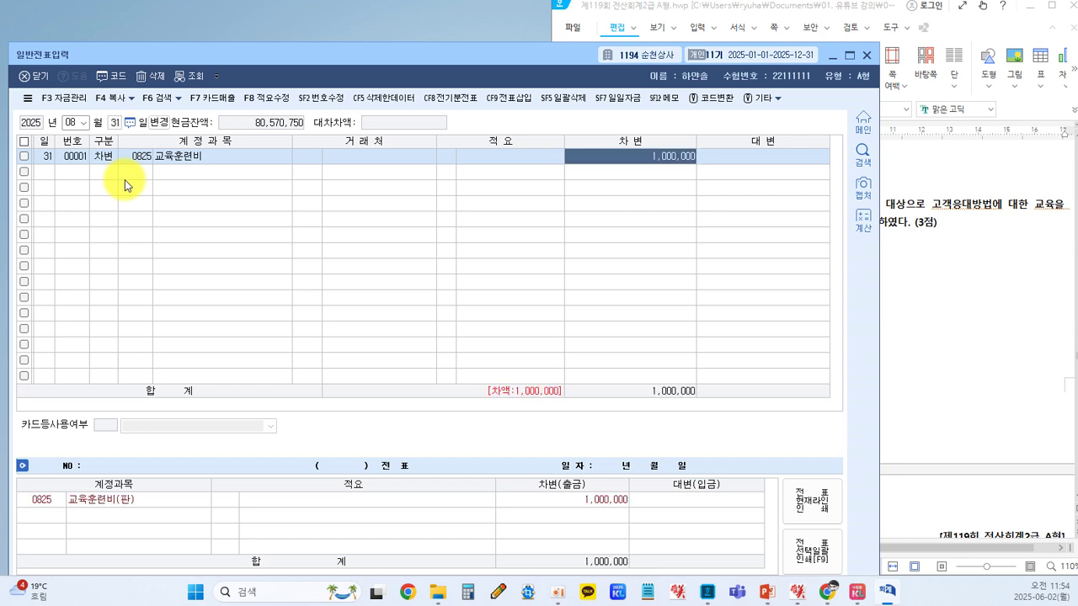
{"action": "type", "text": "103"}
{"action": "key", "text": "Return"}
{"action": "key", "text": "Return"}
{"action": "key", "text": "Return"}
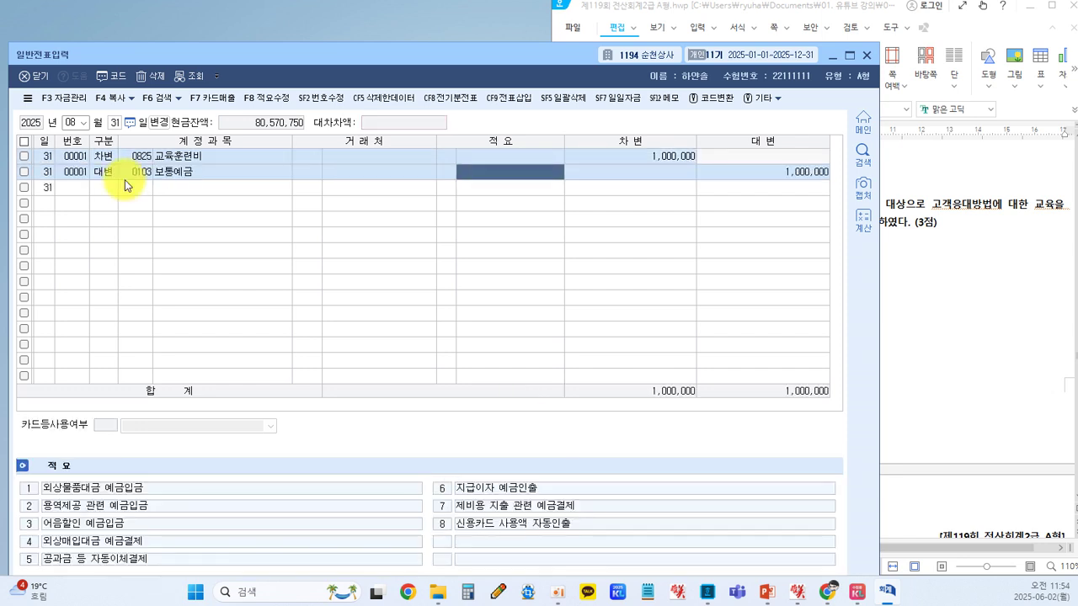
{"action": "key", "text": "Return"}
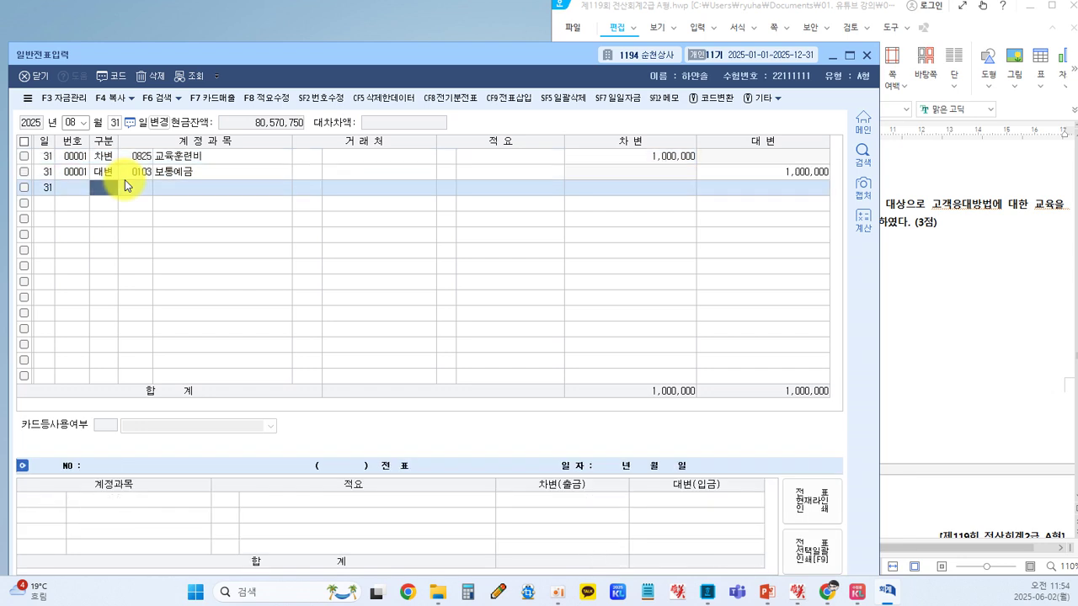
{"action": "left_click", "coordinate": [765, 170]}
{"action": "left_click", "coordinate": [968, 311]}
{"action": "left_click", "coordinate": [500, 245]}
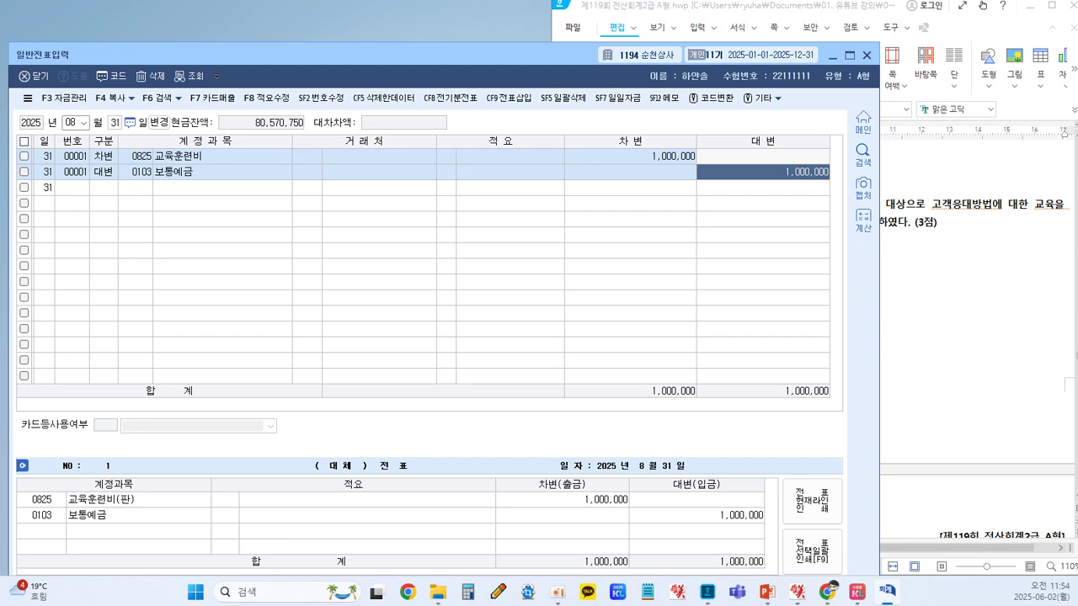
- Bring up question [4] in the exam document and set the 일반전표입력 date to month 09, day 24
{"action": "left_click", "coordinate": [977, 401]}
{"action": "scroll", "coordinate": [926, 396], "scroll_direction": "down", "scroll_amount": 5}
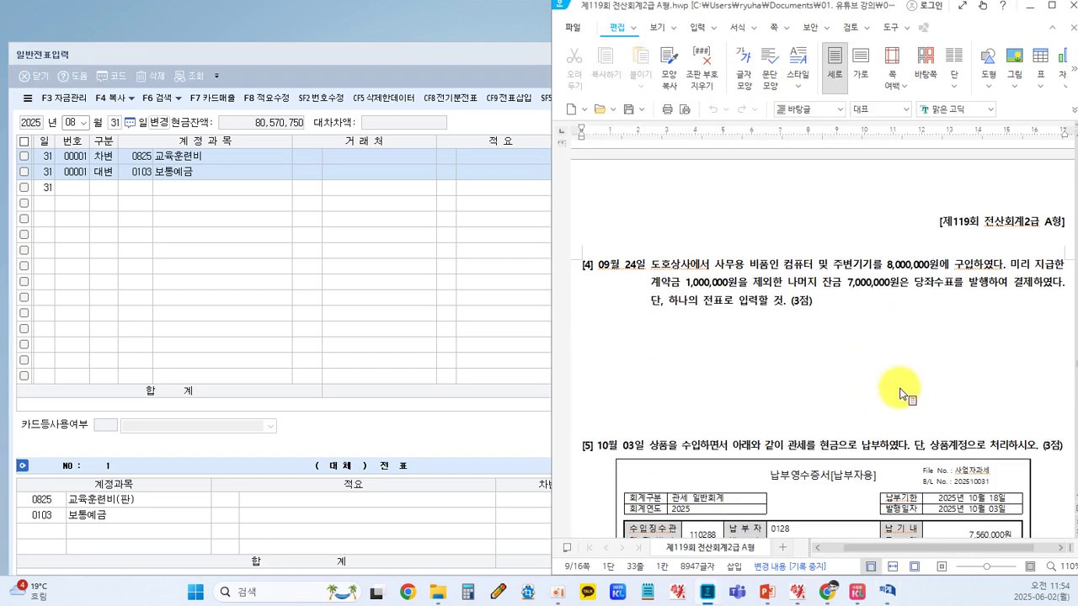
{"action": "scroll", "coordinate": [902, 393], "scroll_direction": "down", "scroll_amount": 3}
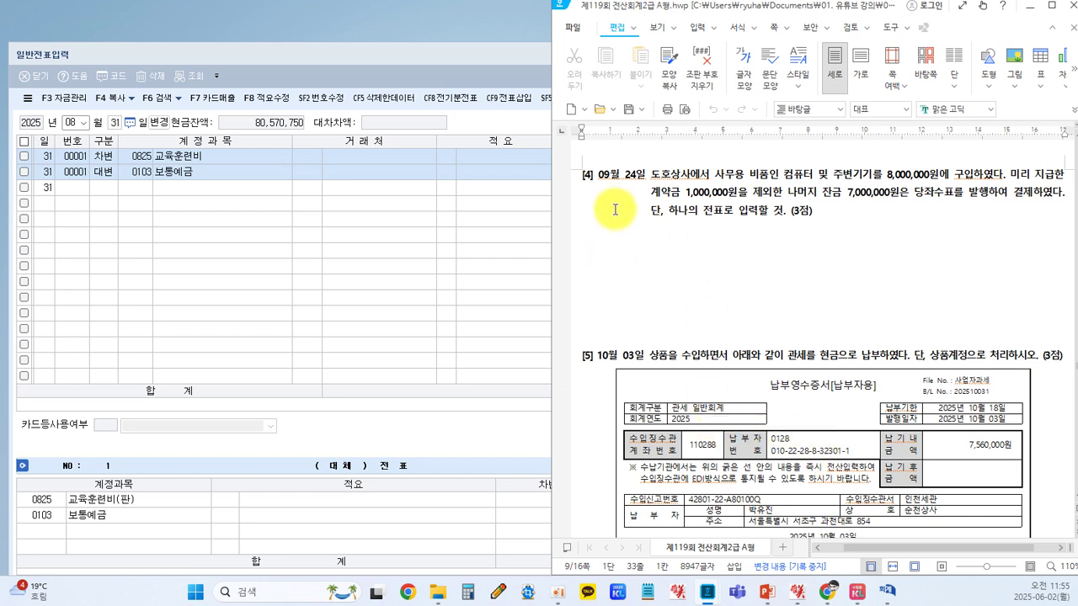
{"action": "left_click", "coordinate": [154, 221]}
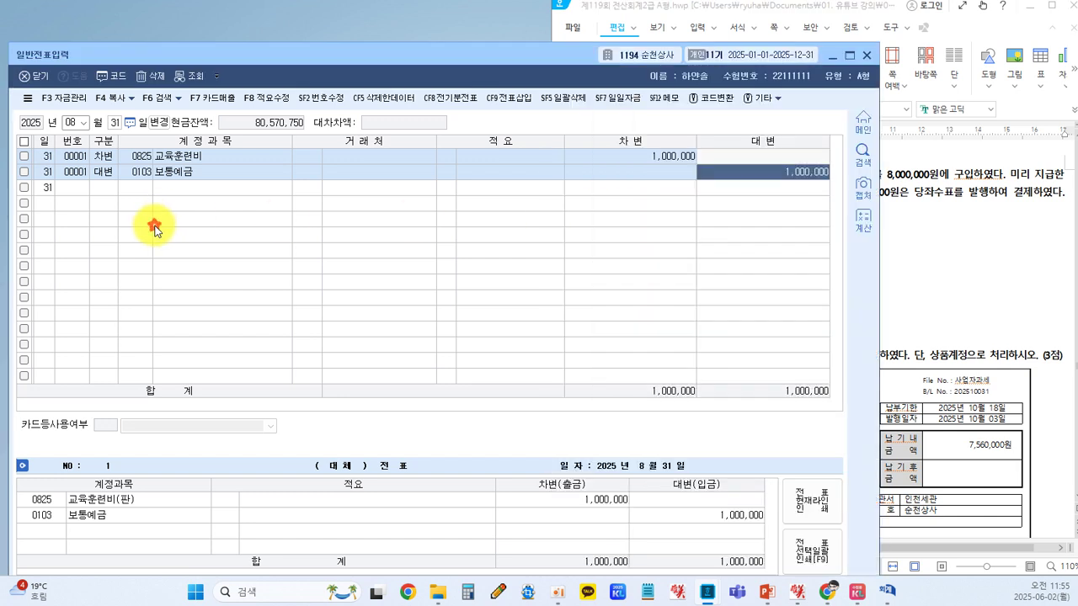
{"action": "left_click", "coordinate": [78, 122]}
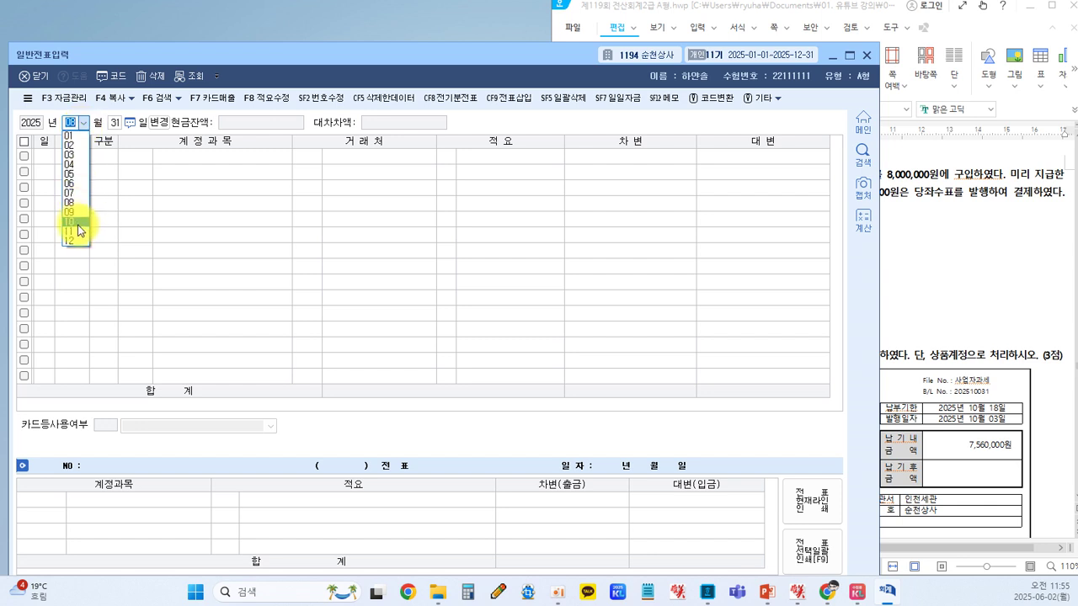
{"action": "left_click", "coordinate": [76, 213]}
{"action": "type", "text": "24"}
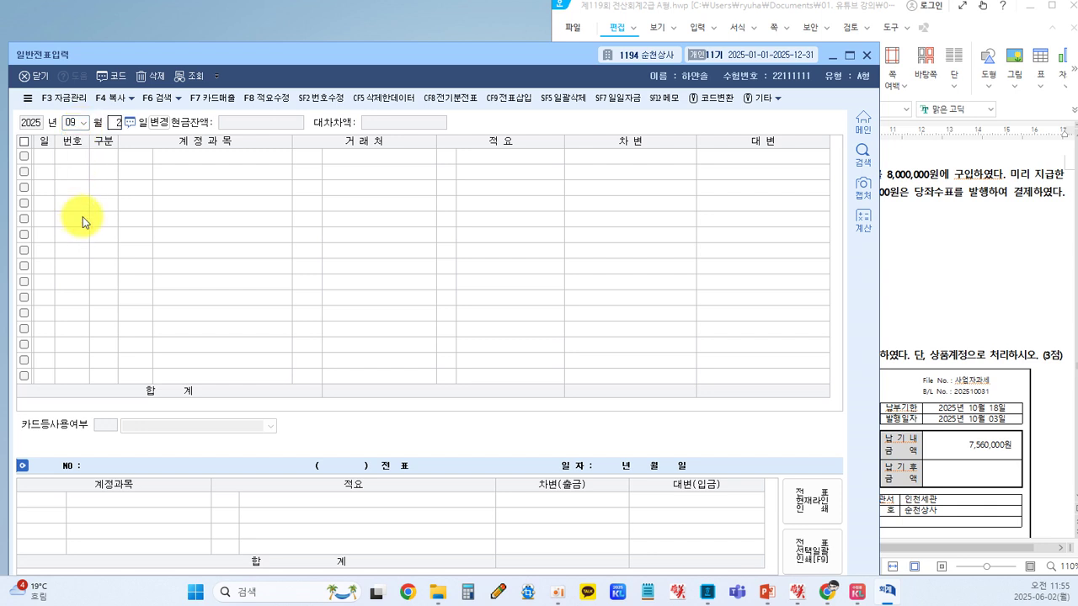
{"action": "key", "text": "Return"}
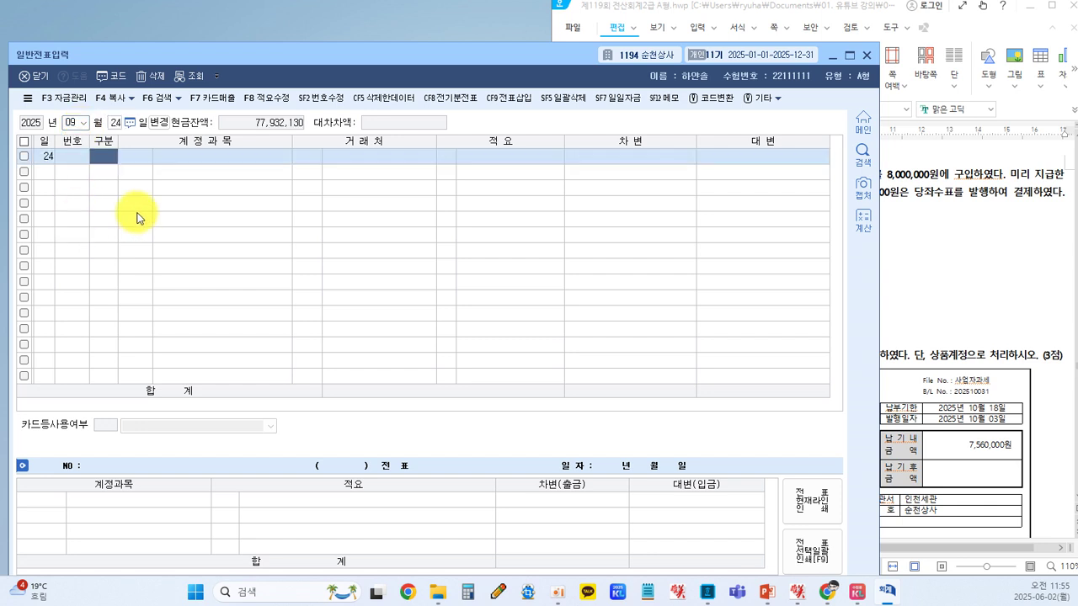
- Annotate the debit side of the entry below question [4] in the exam document: (차) 비품 8,000,000
{"action": "left_click", "coordinate": [920, 239]}
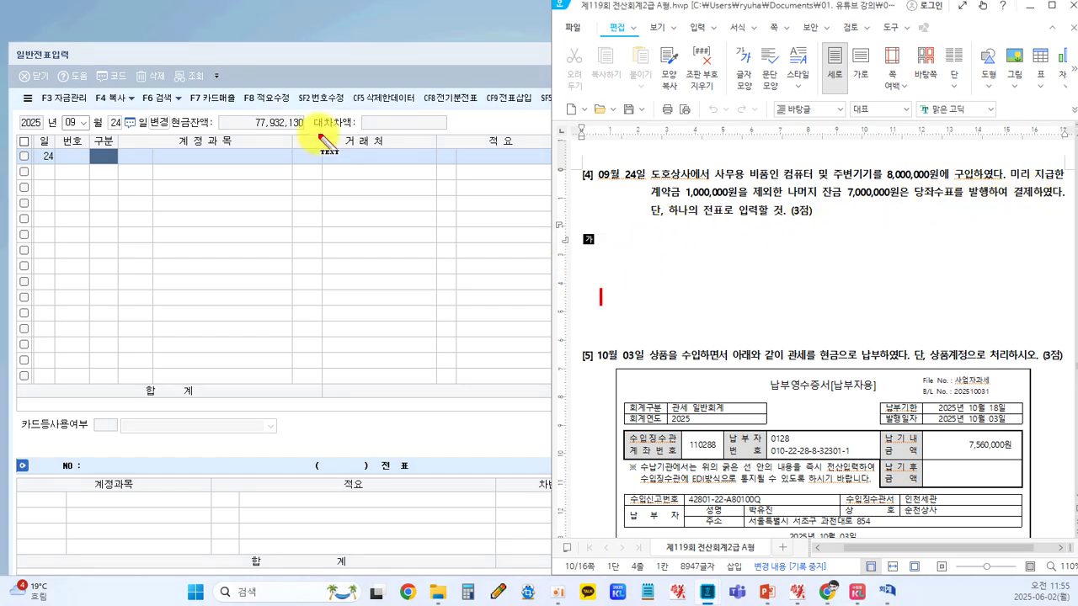
{"action": "left_click", "coordinate": [606, 243]}
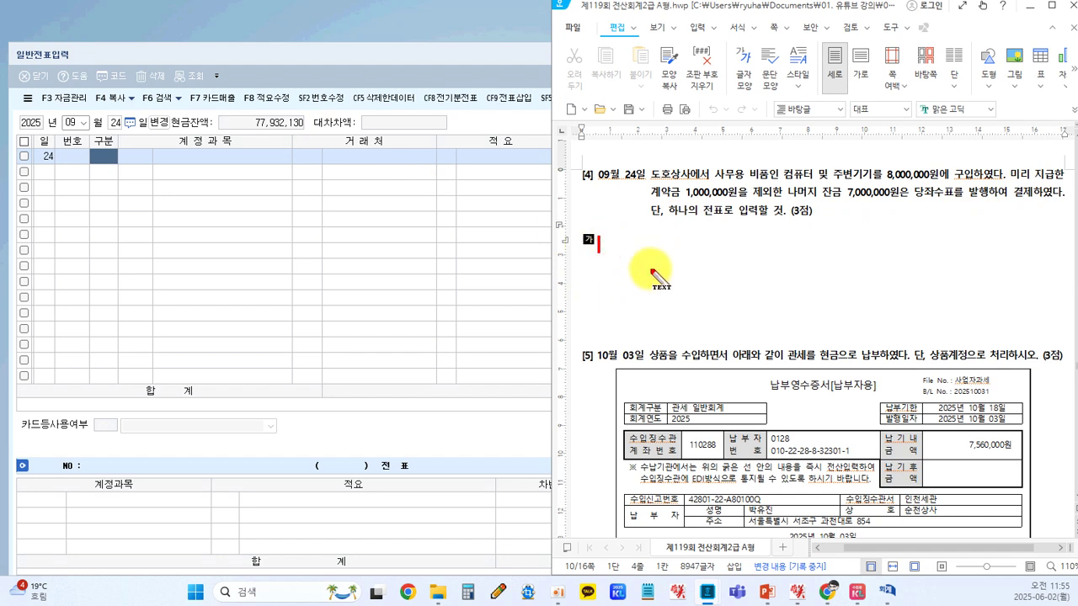
{"action": "type", "text": "ㄹ"}
{"action": "key", "text": "BackSpace"}
{"action": "type", "text": "차) 비품 8"}
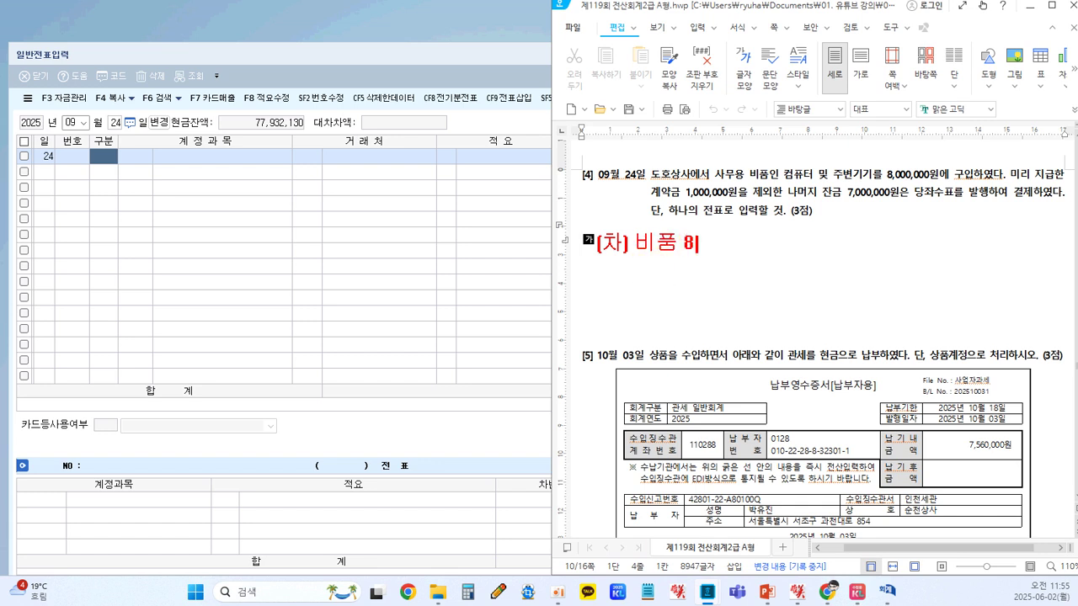
{"action": "type", "text": ",000,000"}
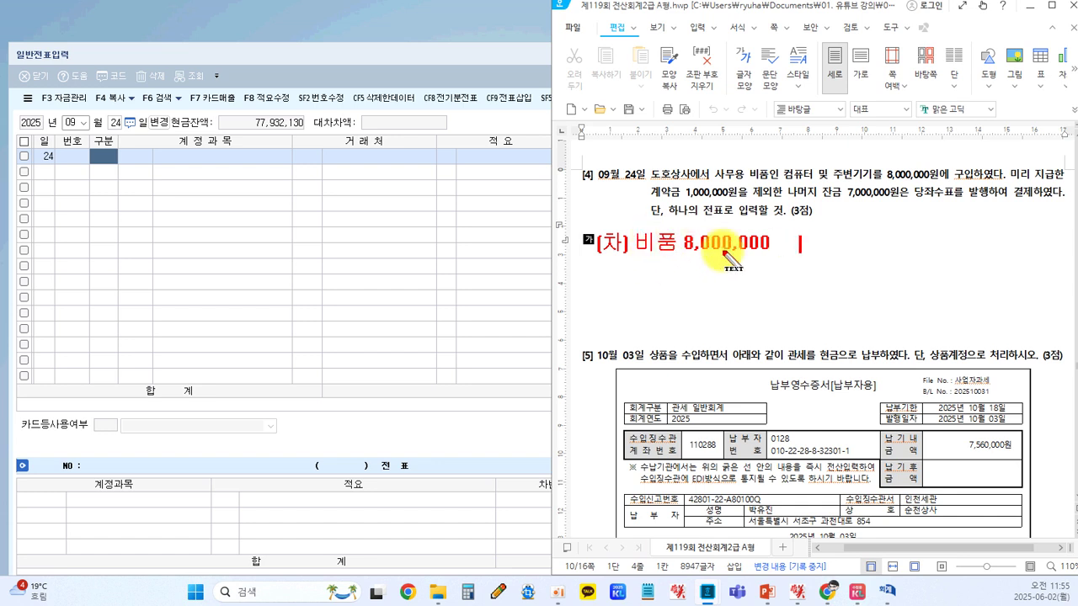
- Add the credit side to the question [4] annotation: (대) 선급금() 1,000,000 and, on a second line, 당좌예금 7,000,000
{"action": "type", "text": "  (대)"}
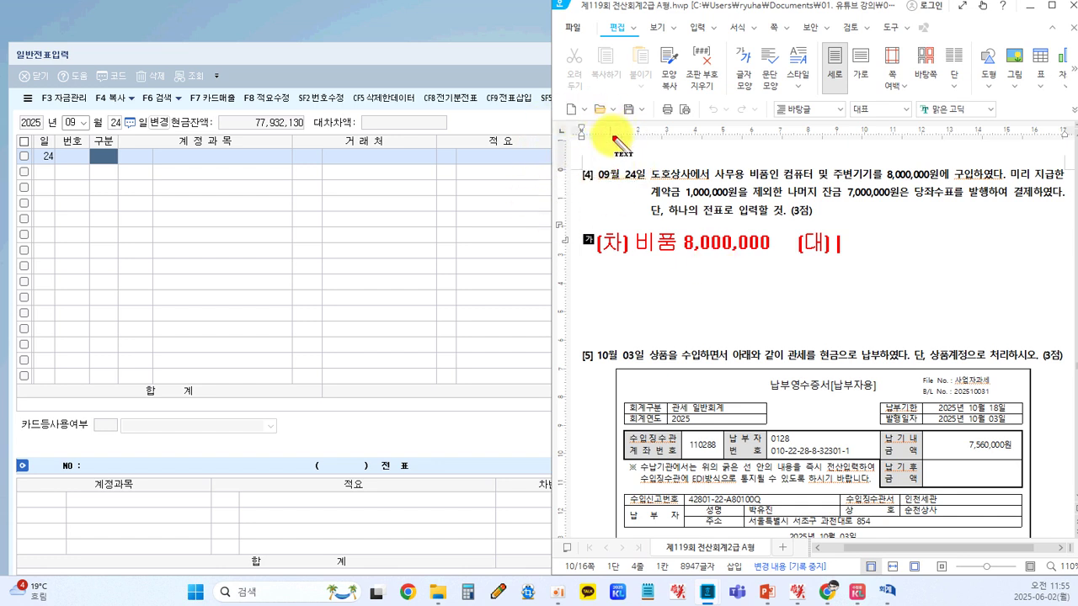
{"action": "type", "text": "선급금"}
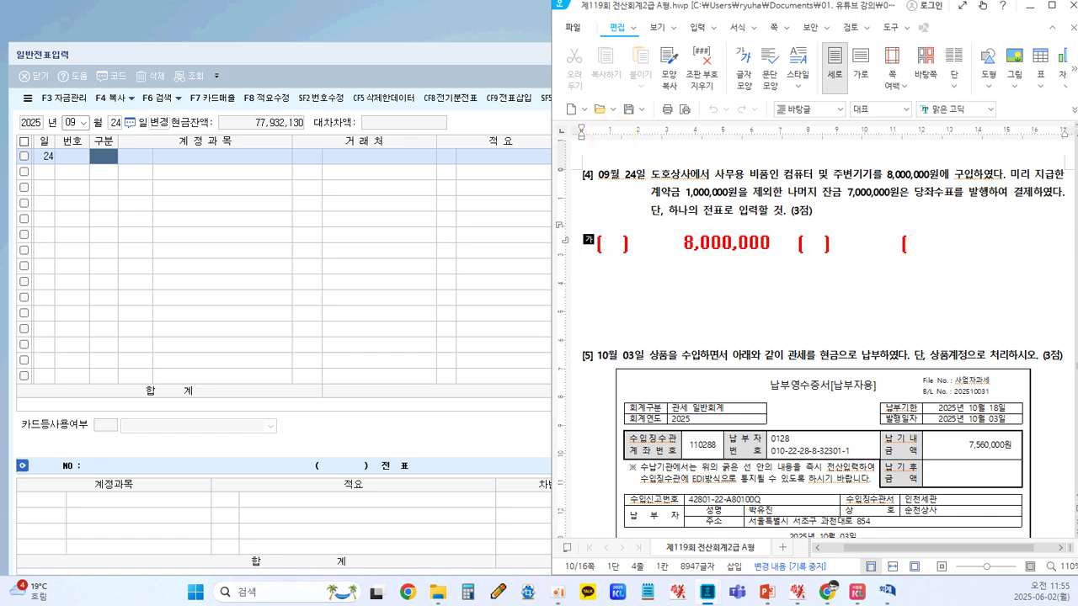
{"action": "type", "text": "() "}
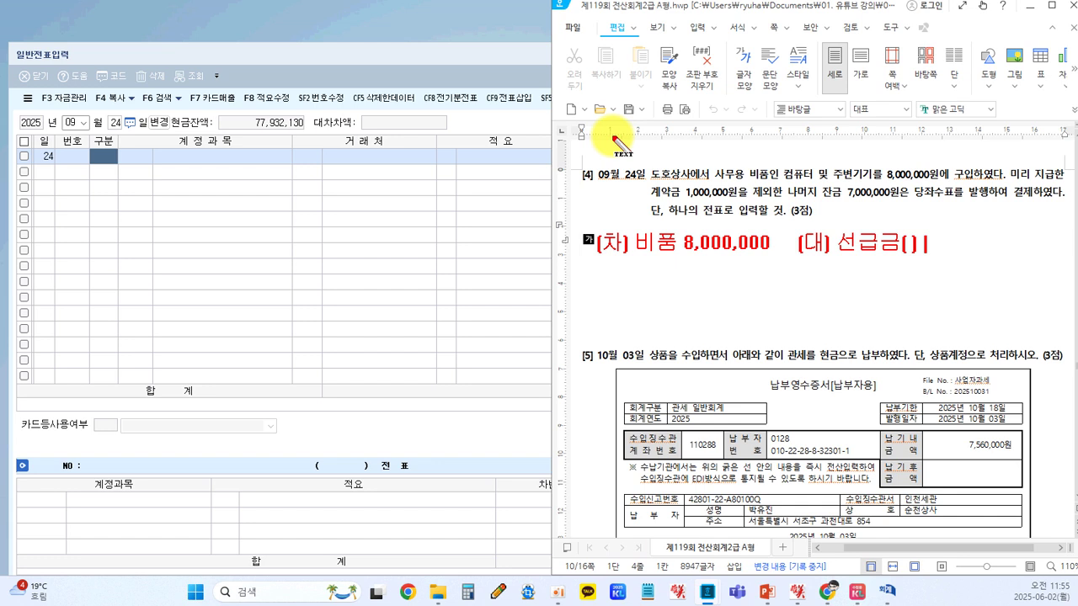
{"action": "type", "text": "1,000,0"}
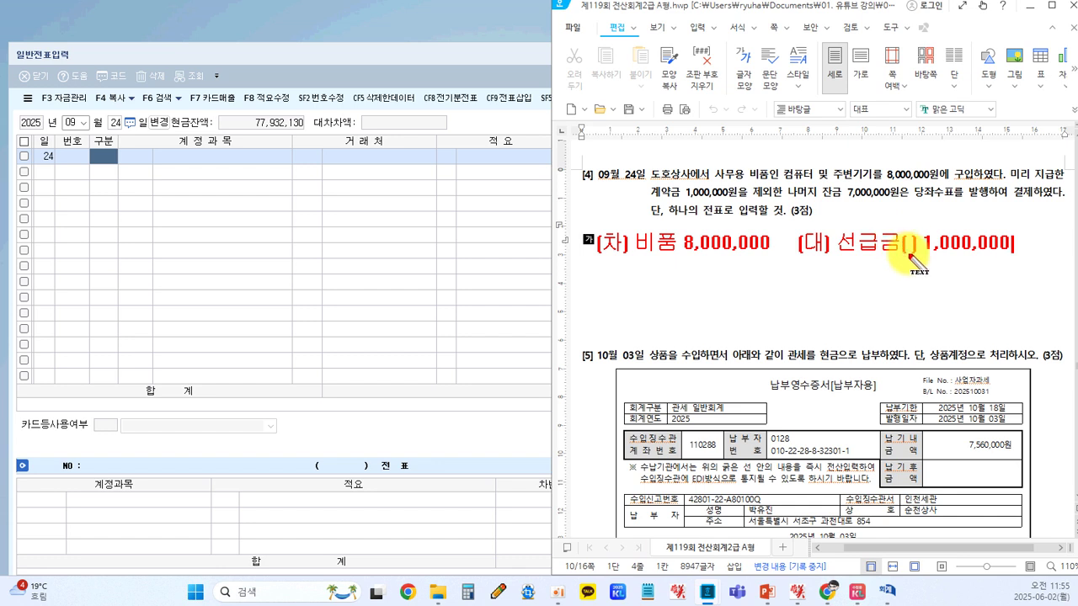
{"action": "key", "text": "Return"}
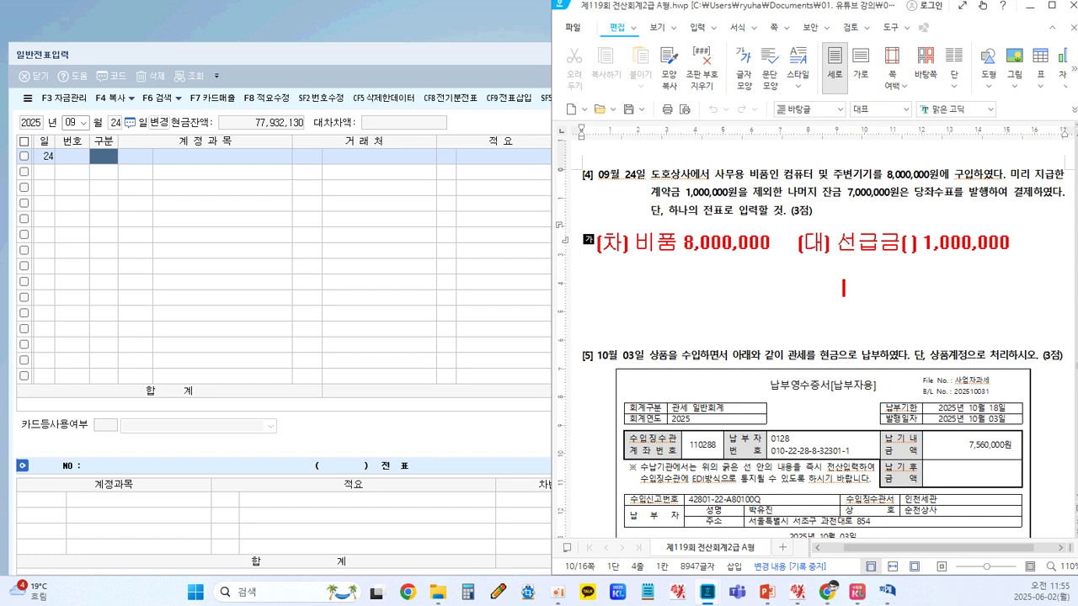
{"action": "type", "text": "당좌예금 "}
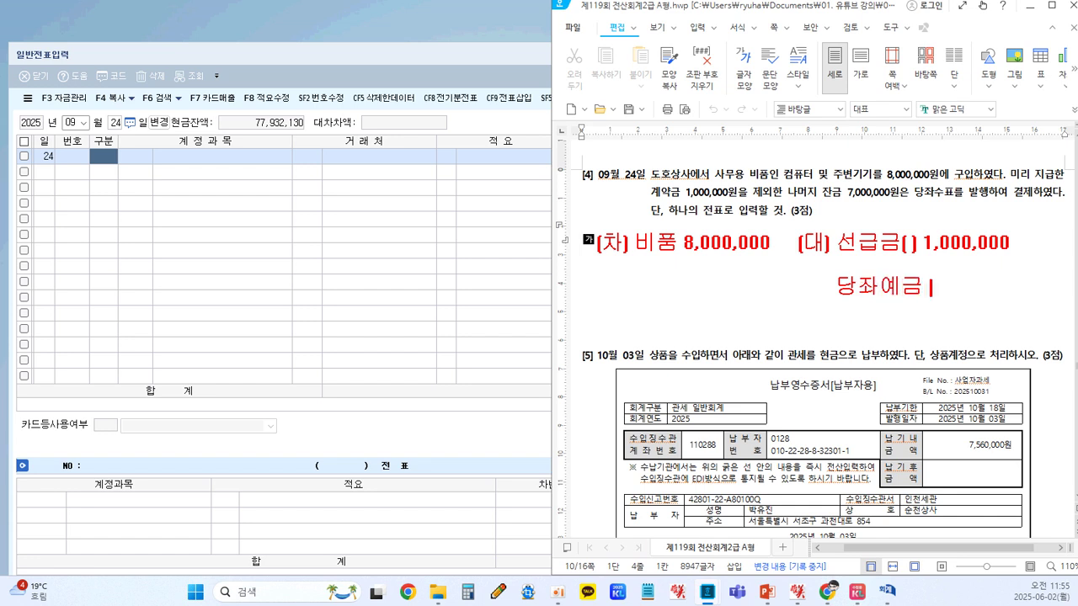
{"action": "type", "text": "7,000,000"}
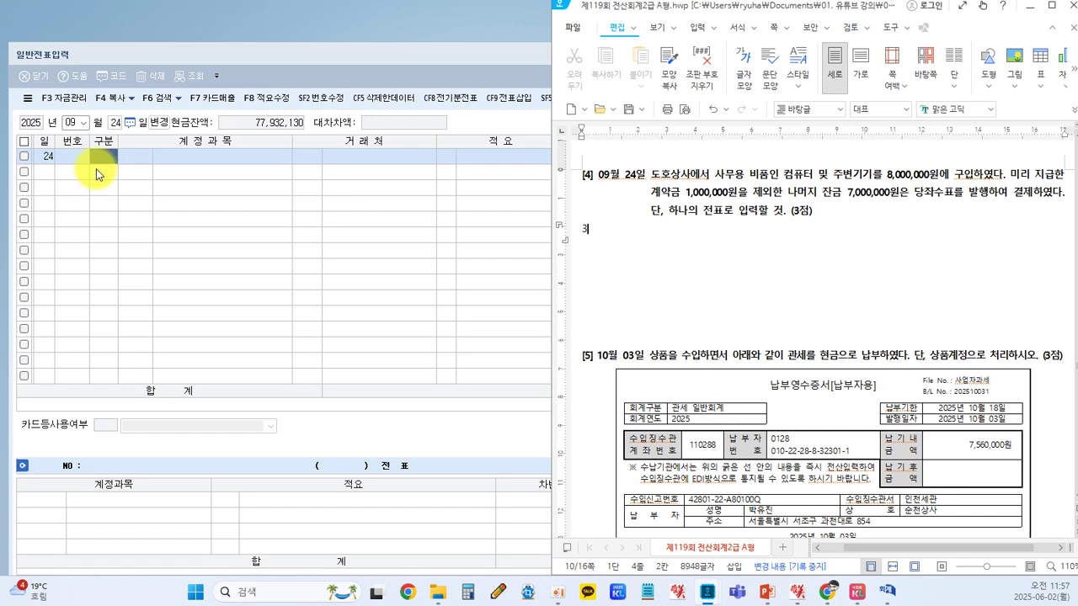
- Return to 일반전표입력 and add a debit (차변) line for the 24th with account 0212 비품 at 8,000,000
{"action": "left_click", "coordinate": [103, 156]}
{"action": "type", "text": "3"}
{"action": "key", "text": "Return"}
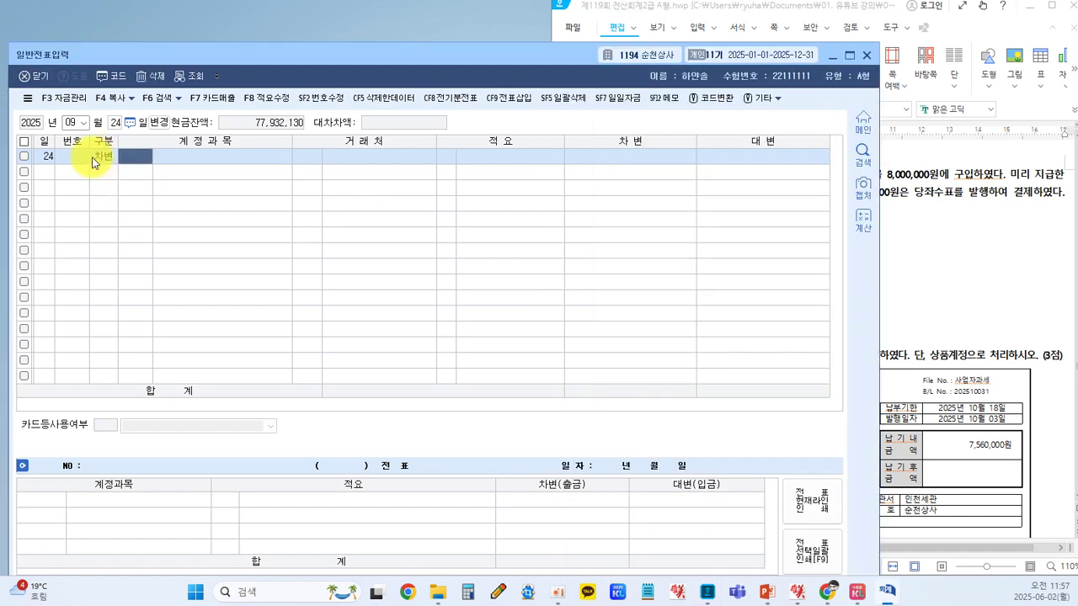
{"action": "type", "text": "212"}
{"action": "key", "text": "Return"}
{"action": "key", "text": "Return"}
{"action": "key", "text": "Return"}
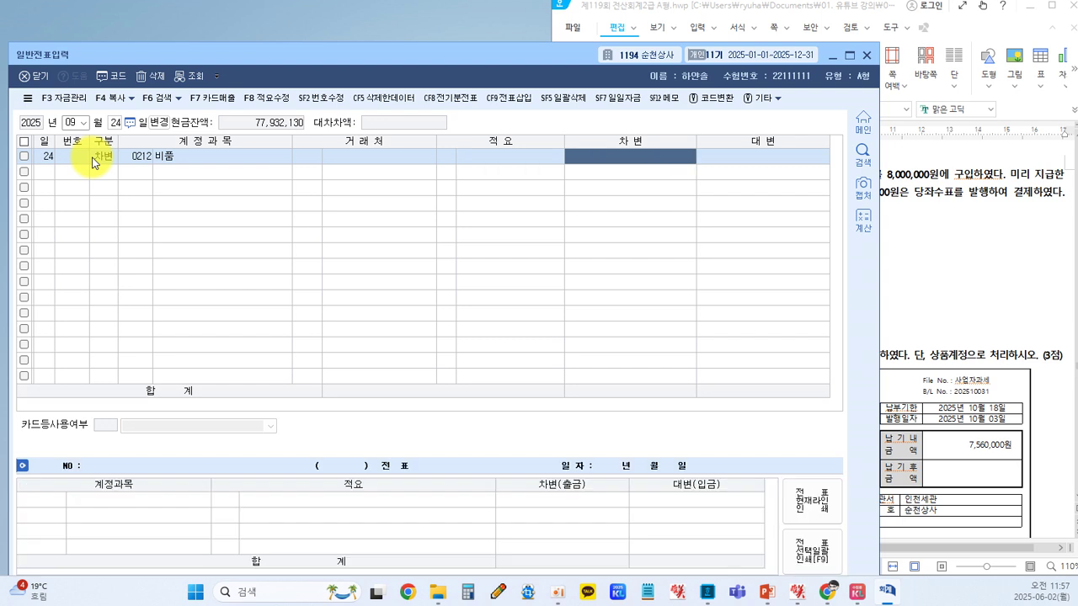
{"action": "type", "text": "8,000,000"}
{"action": "key", "text": "Return"}
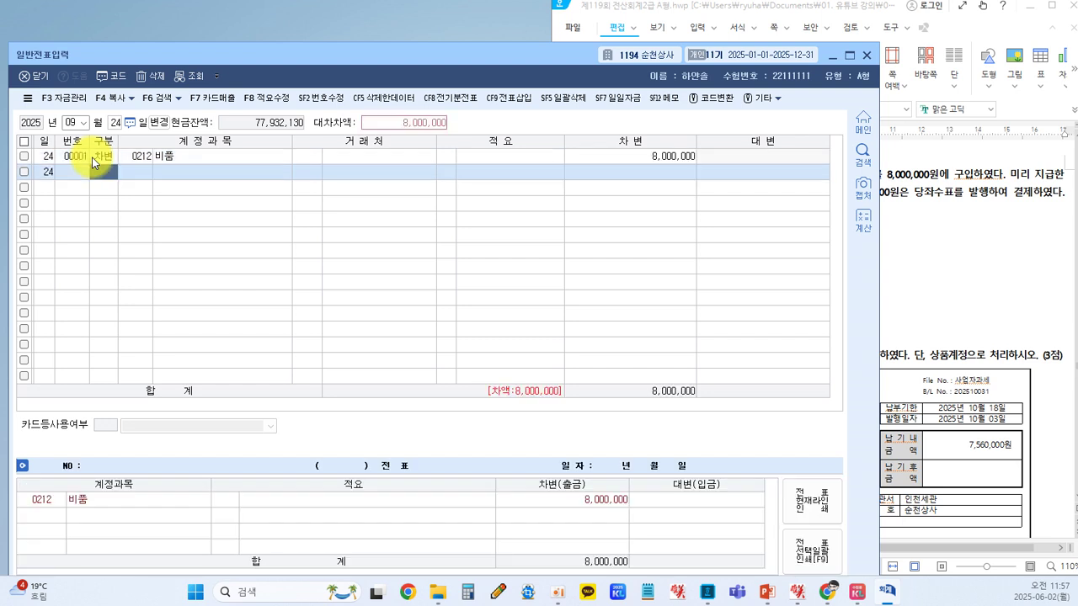
- Add a credit (대변) line with account 0131 선급금, partner 00600 도호상사 and amount 1,000,000
{"action": "type", "text": "31 "}
{"action": "type", "text": "선"}
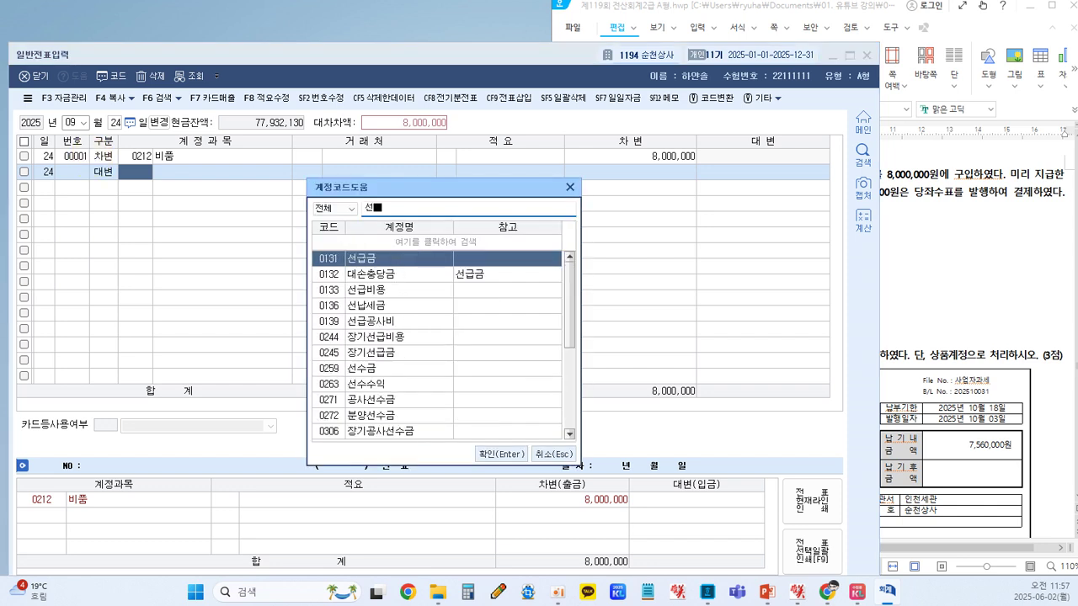
{"action": "type", "text": "급"}
{"action": "key", "text": "Return"}
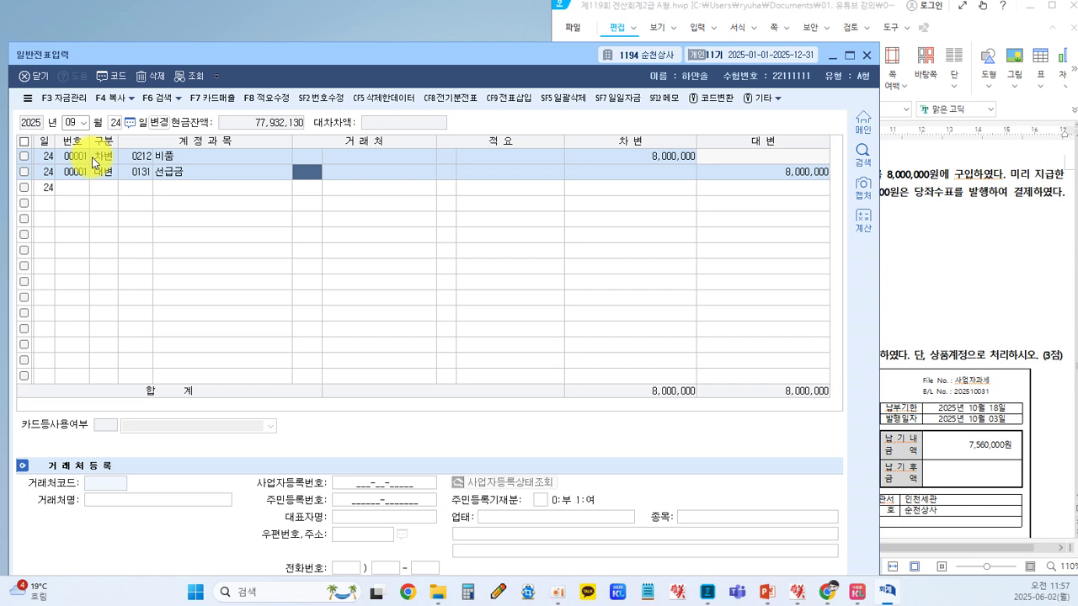
{"action": "type", "text": "도호"}
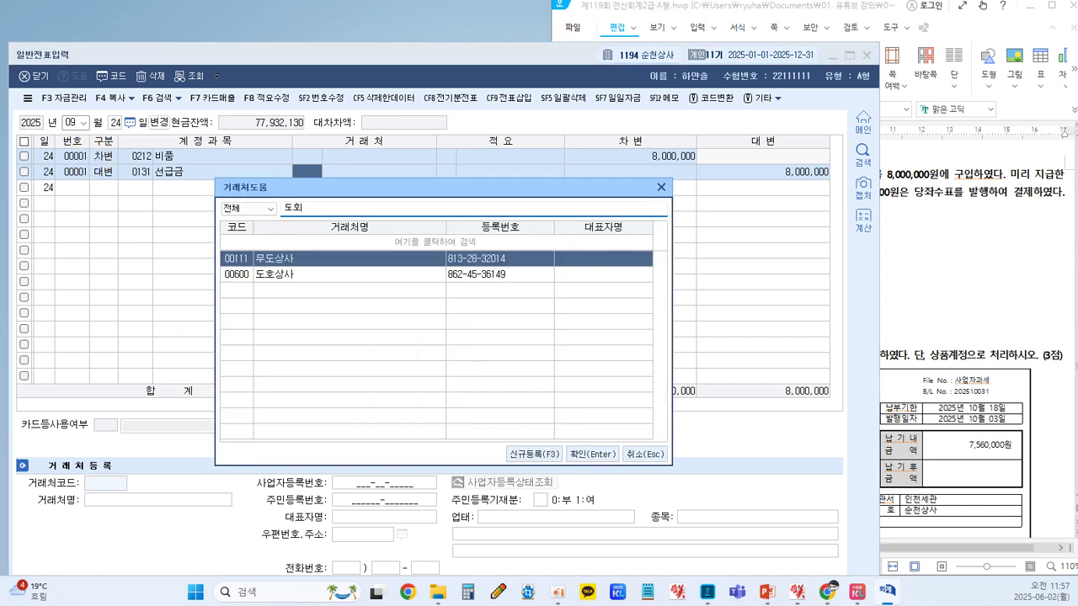
{"action": "key", "text": "Return"}
{"action": "key", "text": "Return"}
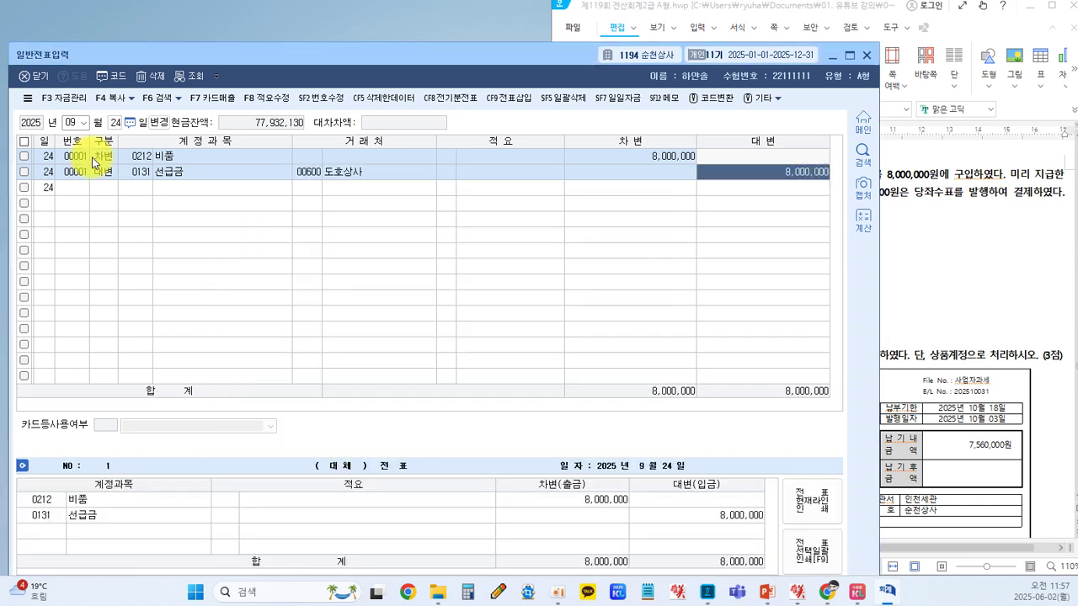
{"action": "type", "text": "1,000,000"}
{"action": "key", "text": "Return"}
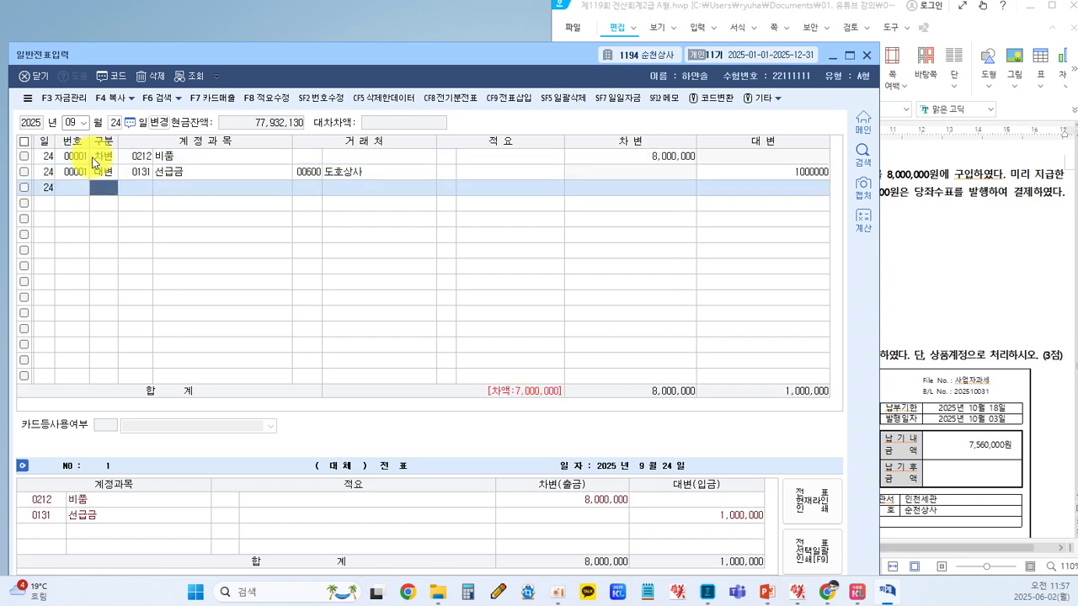
- Complete the September 24 voucher with a credit (대변) line for account 0102 당좌예금 at 7,000,000
{"action": "type", "text": "102"}
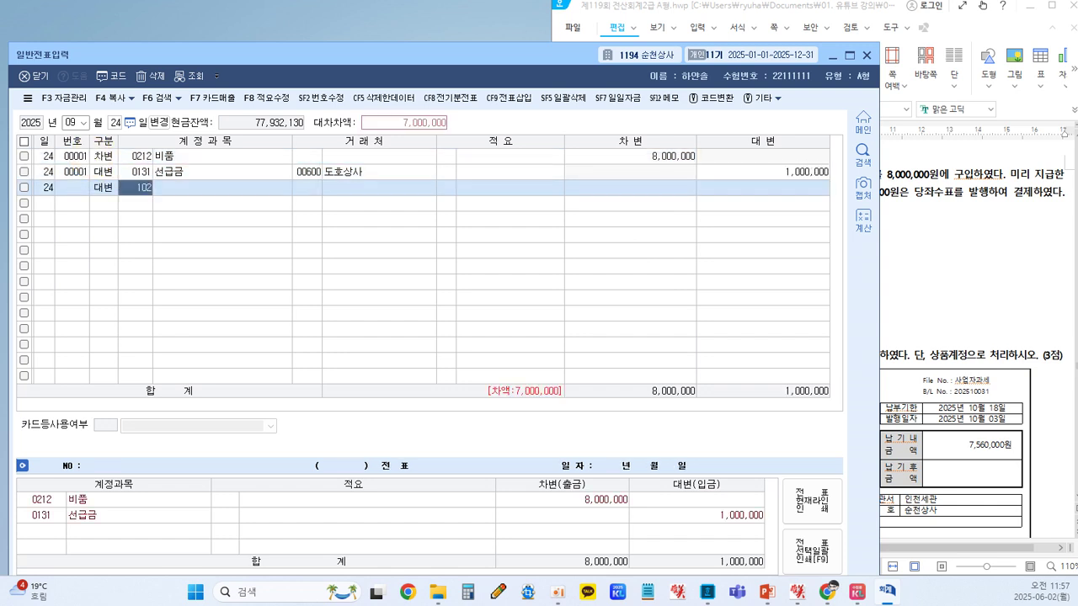
{"action": "key", "text": "Return"}
{"action": "key", "text": "Return"}
{"action": "key", "text": "Return"}
{"action": "key", "text": "Return"}
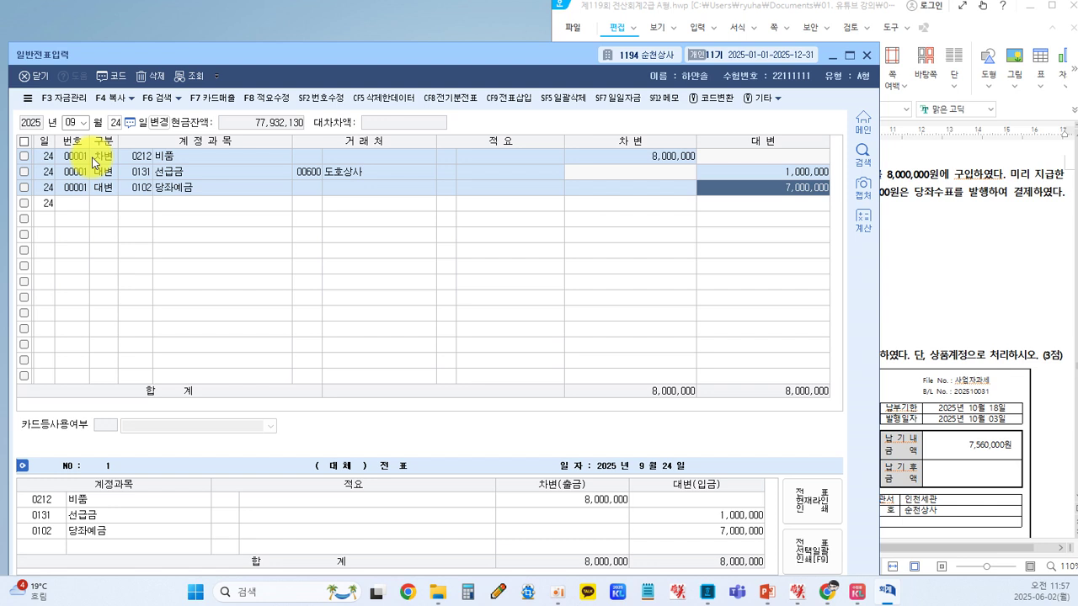
{"action": "key", "text": "Return"}
- Bring up question [5] in the exam document and mark the phrases 상품을 수입 and 관세를 with red rectangles
{"action": "left_click", "coordinate": [926, 252]}
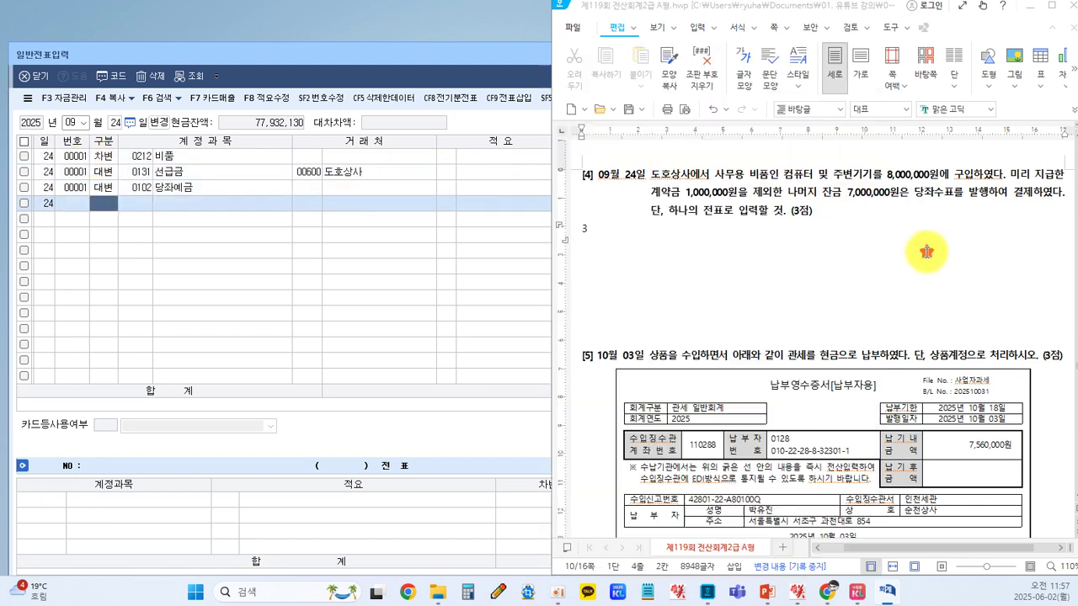
{"action": "scroll", "coordinate": [854, 249], "scroll_direction": "down", "scroll_amount": 3}
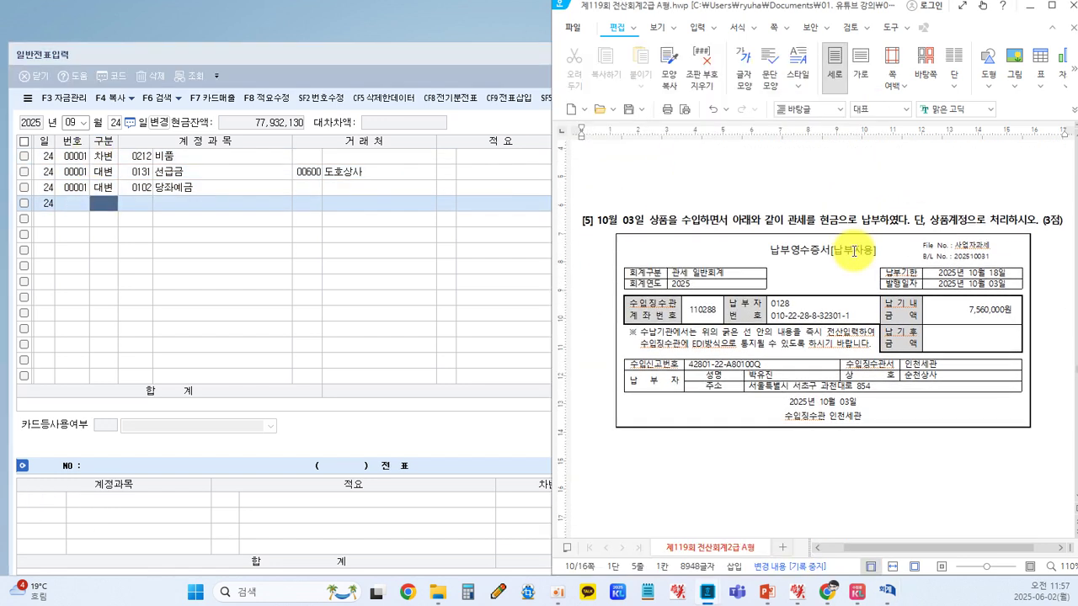
{"action": "scroll", "coordinate": [854, 251], "scroll_direction": "down", "scroll_amount": 1}
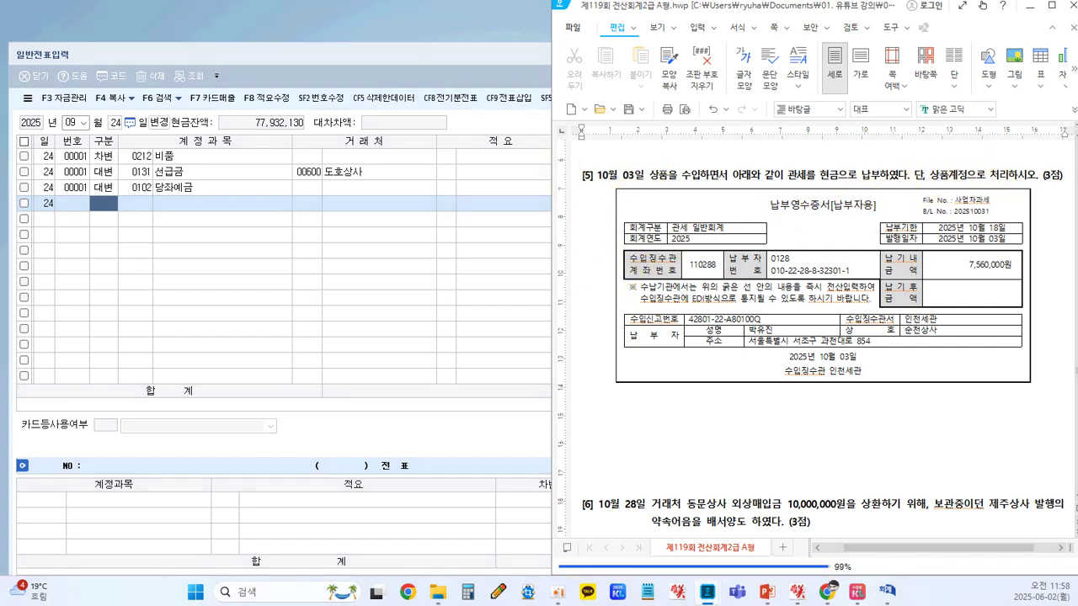
{"action": "left_click_drag", "start_coordinate": [641, 163], "coordinate": [707, 188]}
{"action": "left_click_drag", "start_coordinate": [780, 162], "coordinate": [816, 187]}
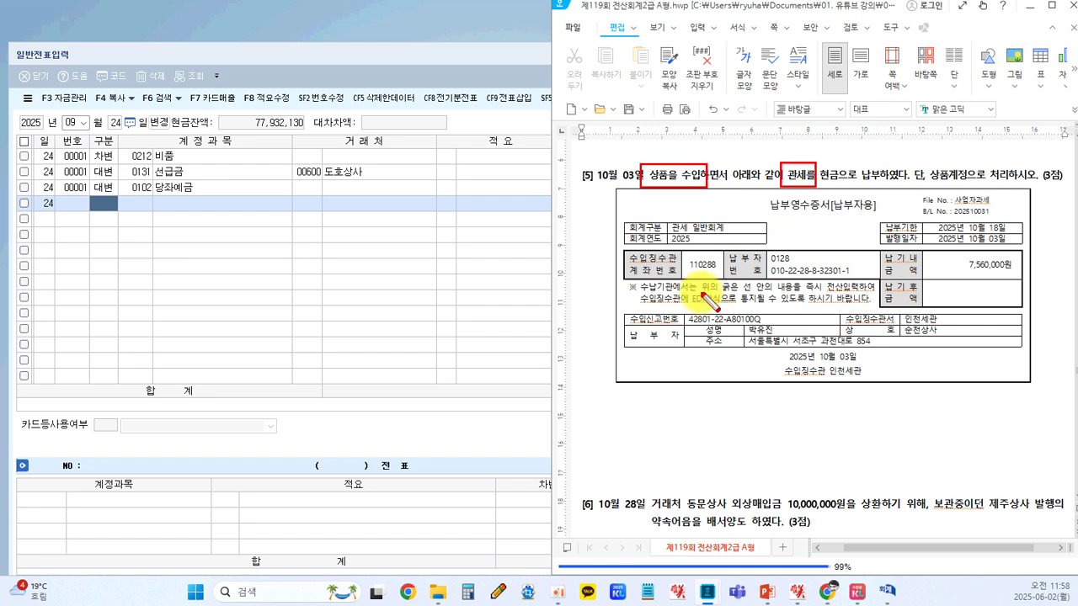
- Return to 일반전표입력 and set the voucher date to October 3
{"action": "left_click", "coordinate": [192, 263]}
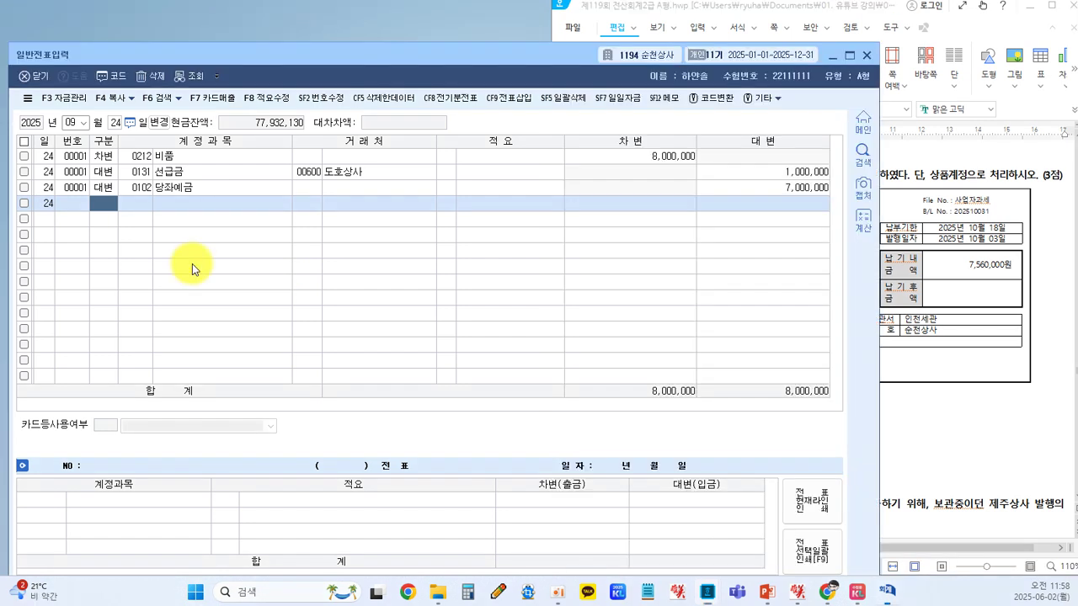
{"action": "left_click", "coordinate": [82, 122]}
{"action": "left_click", "coordinate": [74, 222]}
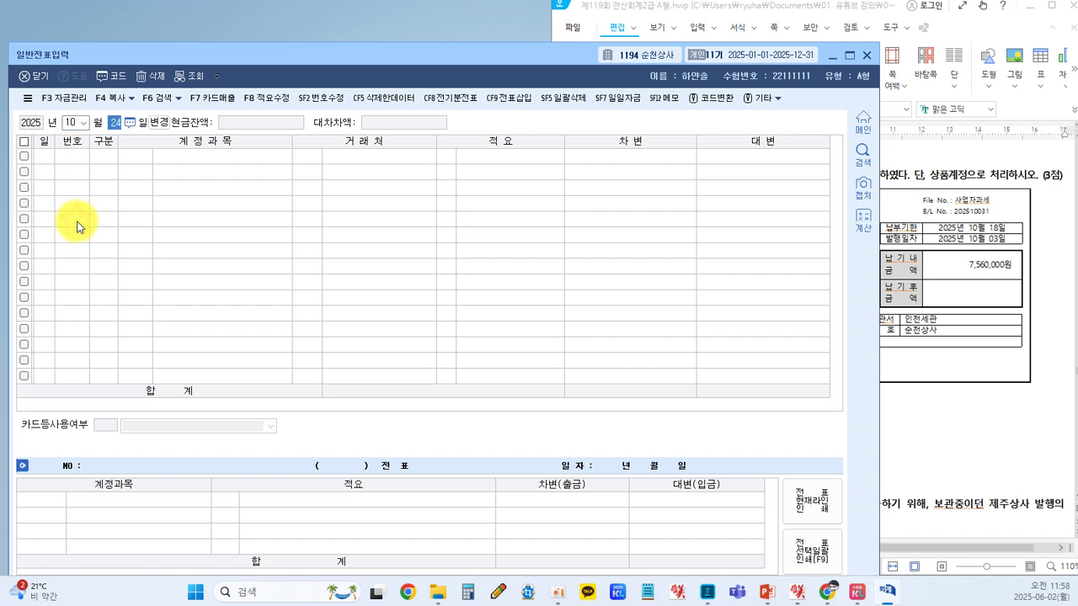
{"action": "type", "text": "3"}
{"action": "key", "text": "Return"}
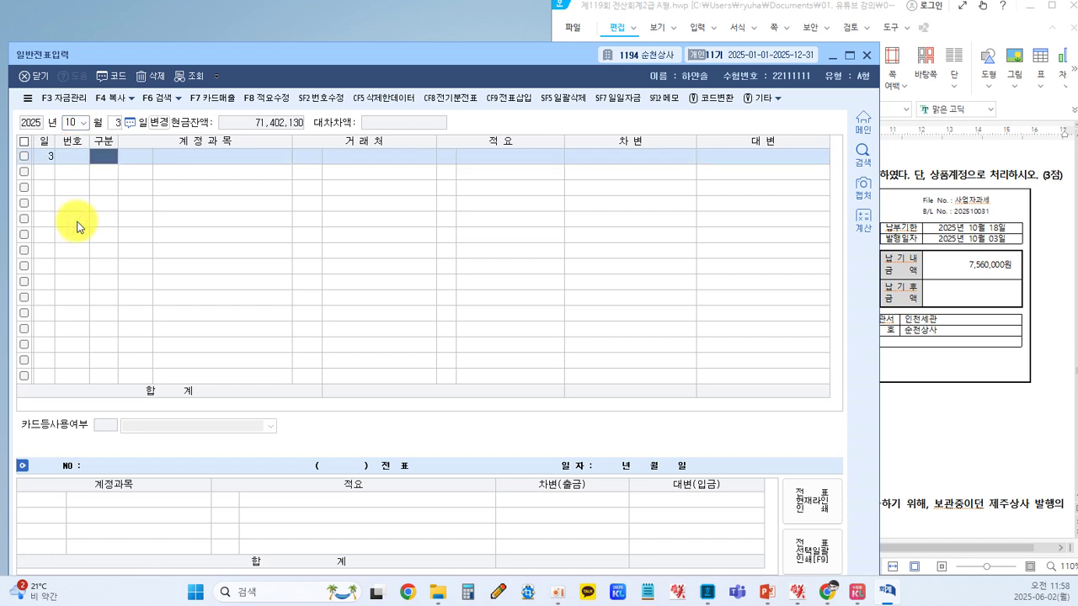
- Add a debit (차변) line for the 3rd with account 0146 상품 at 7,560,000
{"action": "type", "text": "3"}
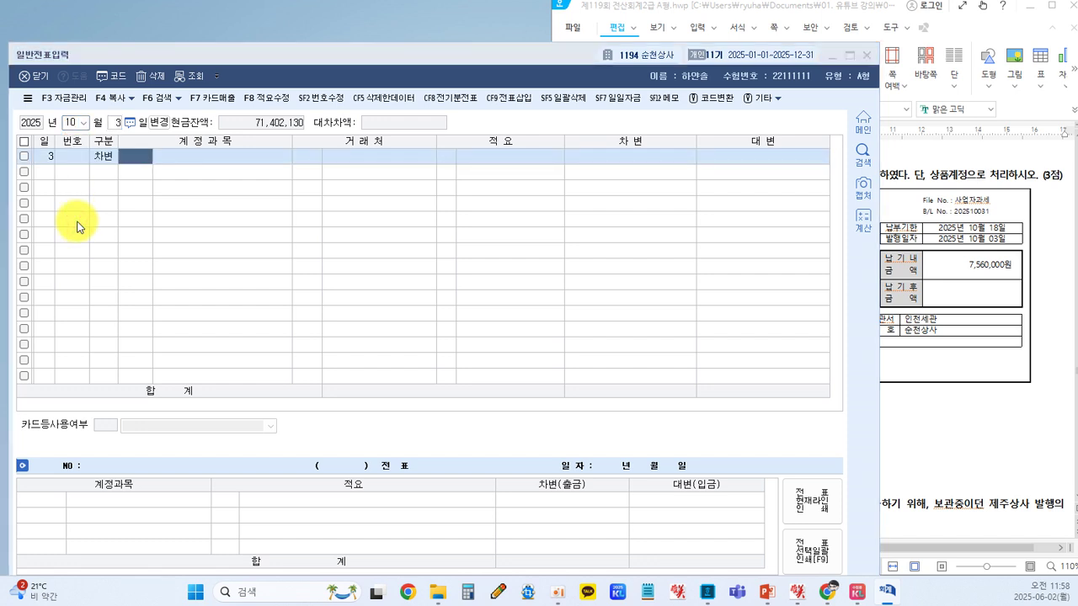
{"action": "type", "text": "사ㅇ품"}
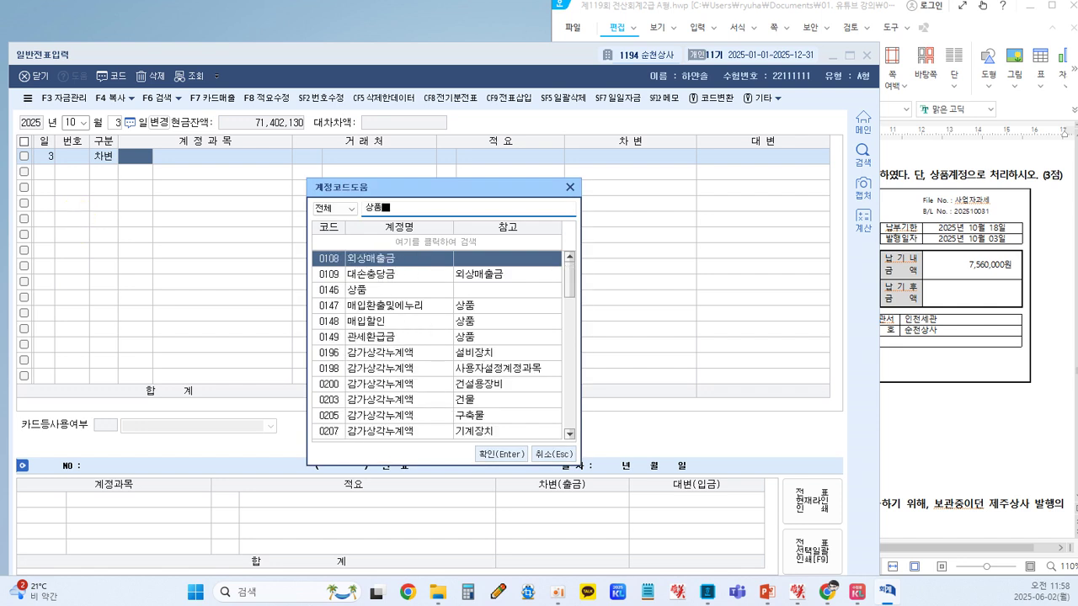
{"action": "key", "text": "Return"}
{"action": "key", "text": "Return"}
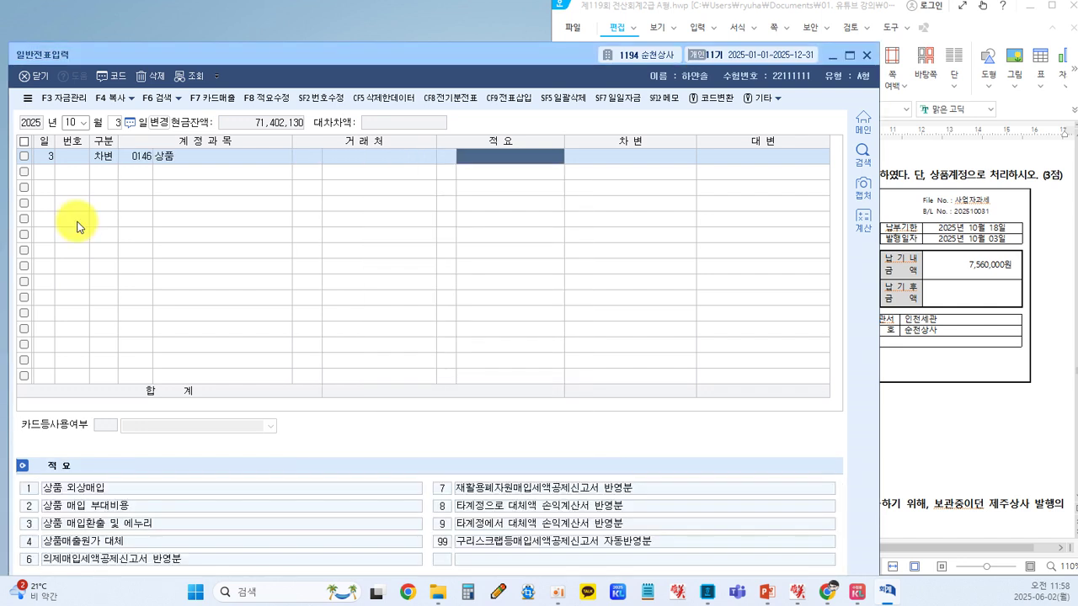
{"action": "key", "text": "Return"}
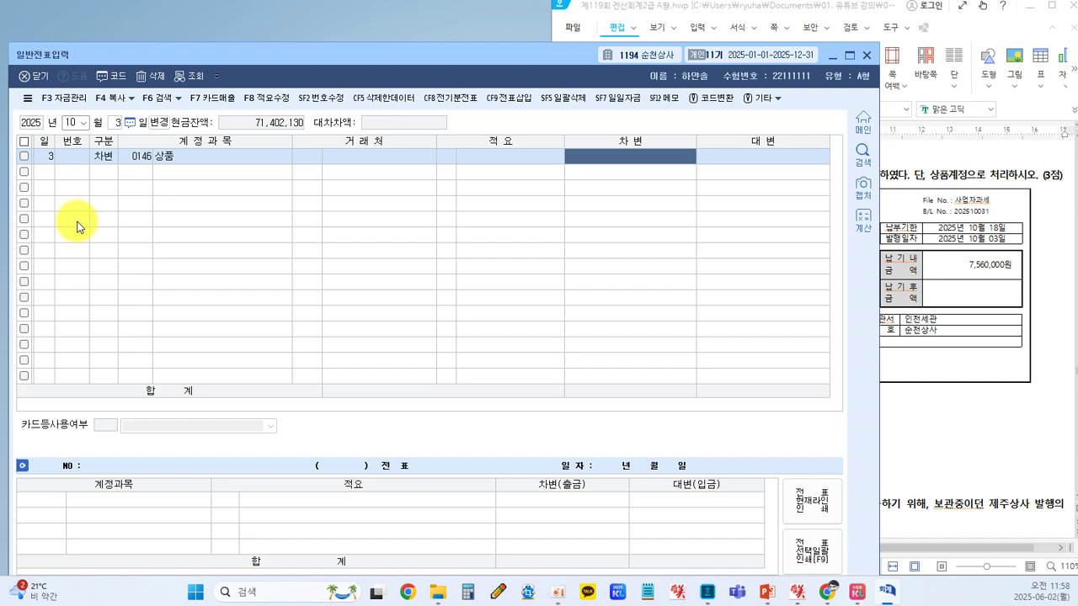
{"action": "type", "text": "7,560,000"}
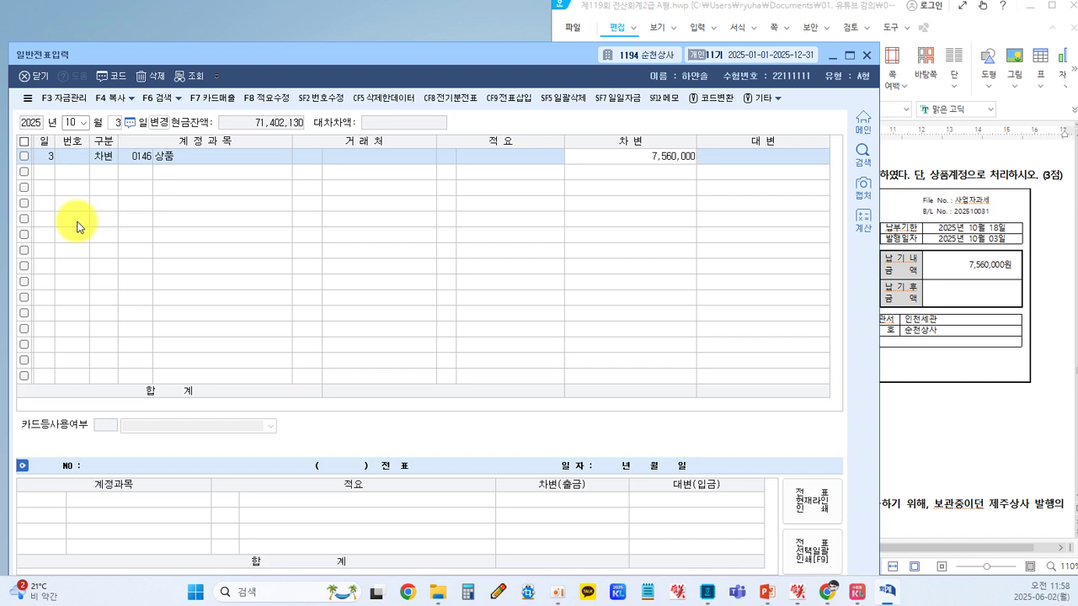
{"action": "key", "text": "Return"}
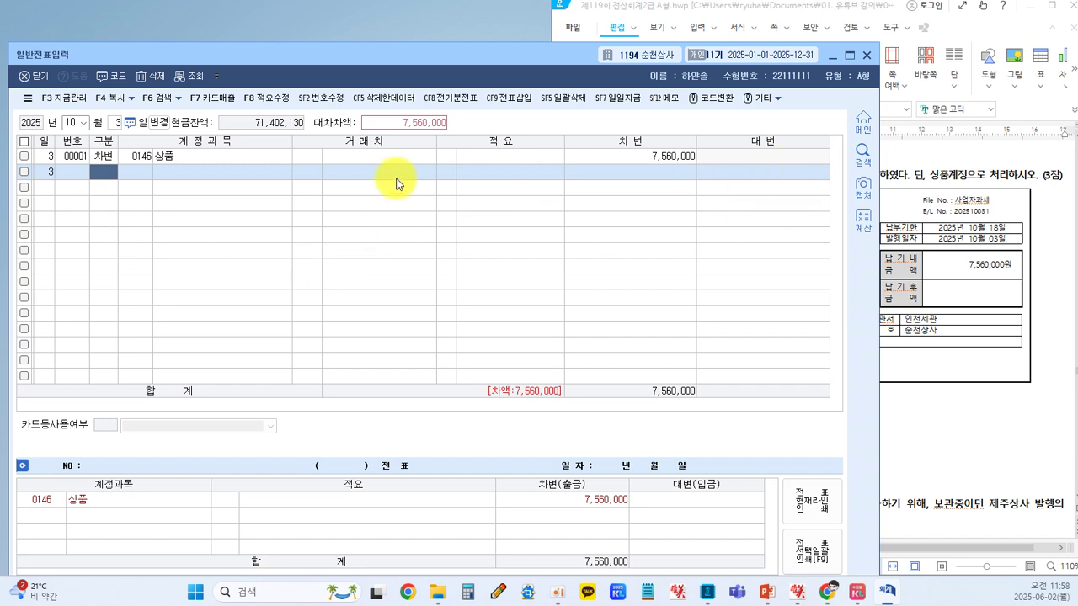
- Change the October 3 상품 line's 구분 to 출금, then temporarily outline its 상품 and 현금 journal lines in red
{"action": "left_click", "coordinate": [104, 156]}
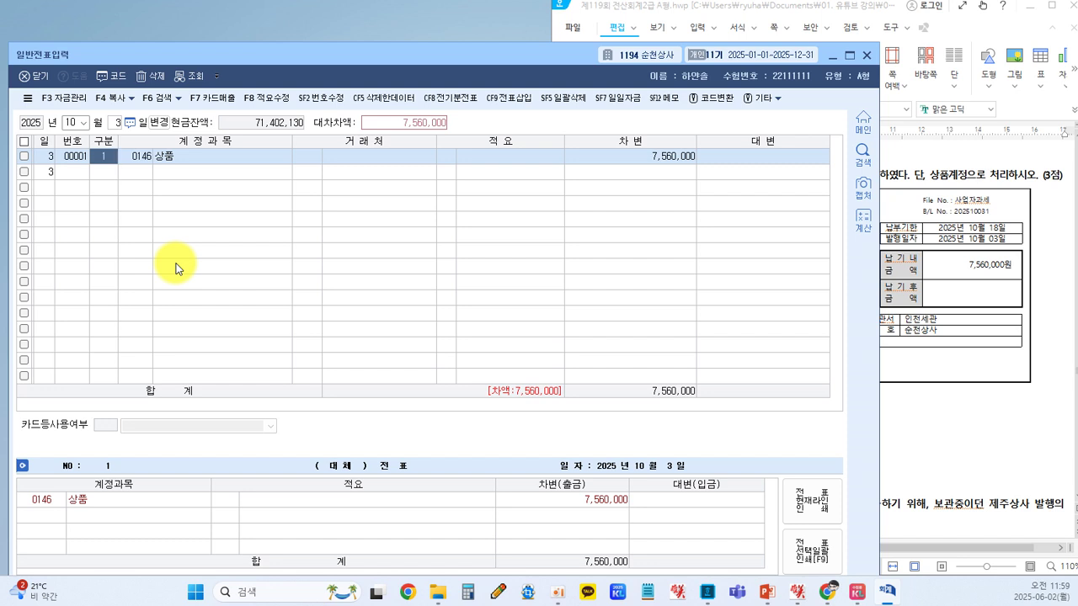
{"action": "type", "text": "1"}
{"action": "key", "text": "Return"}
{"action": "left_click", "coordinate": [733, 156]}
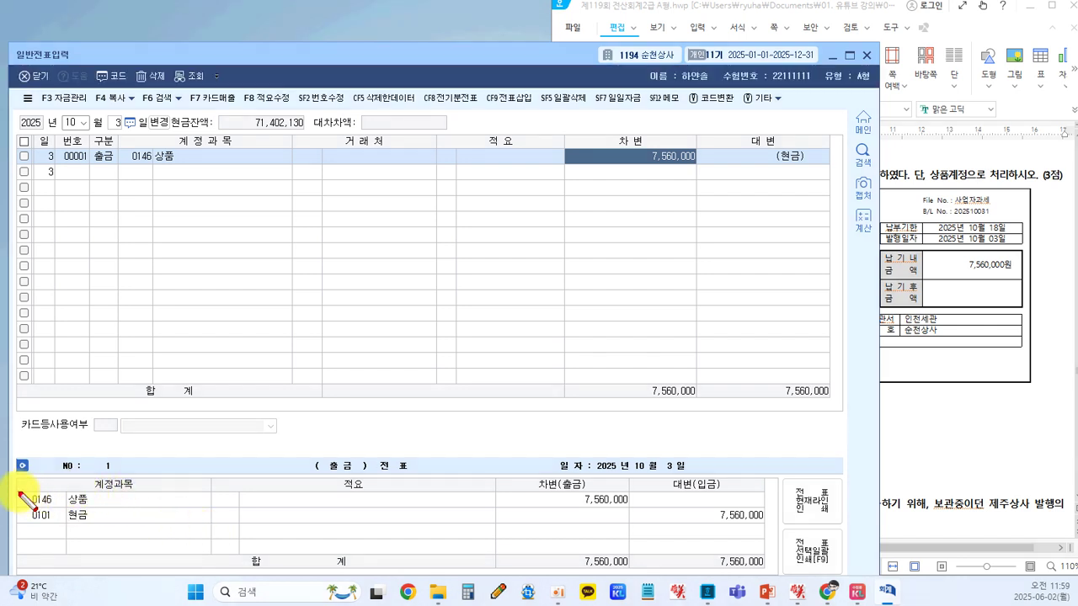
{"action": "left_click_drag", "start_coordinate": [18, 492], "coordinate": [764, 528]}
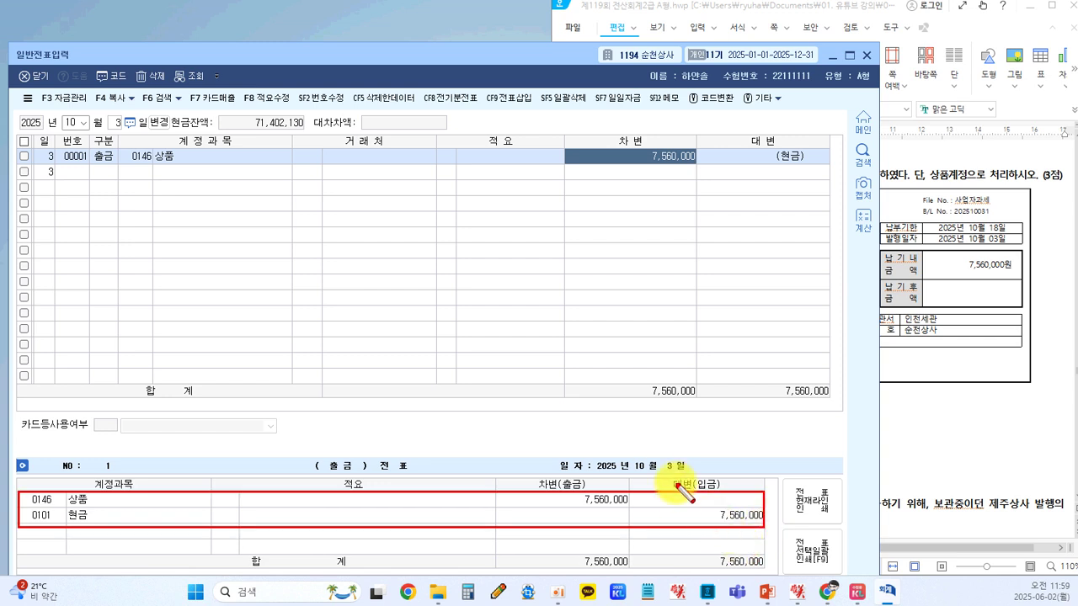
{"action": "key", "text": "Escape"}
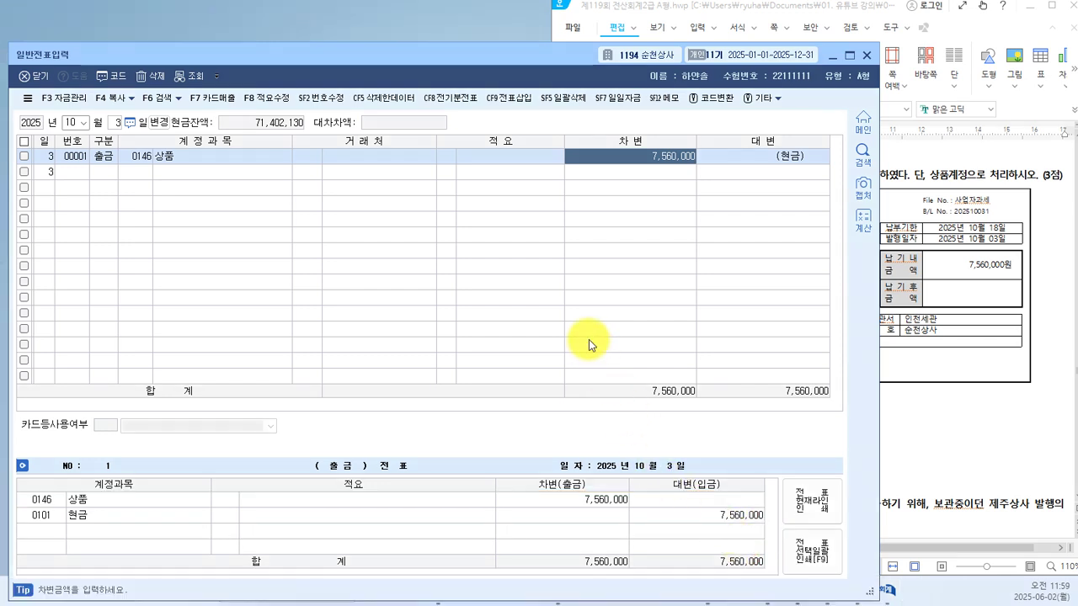
- Bring up question [6] in the exam document and set the 일반전표입력 date to October 28
{"action": "left_click", "coordinate": [955, 413]}
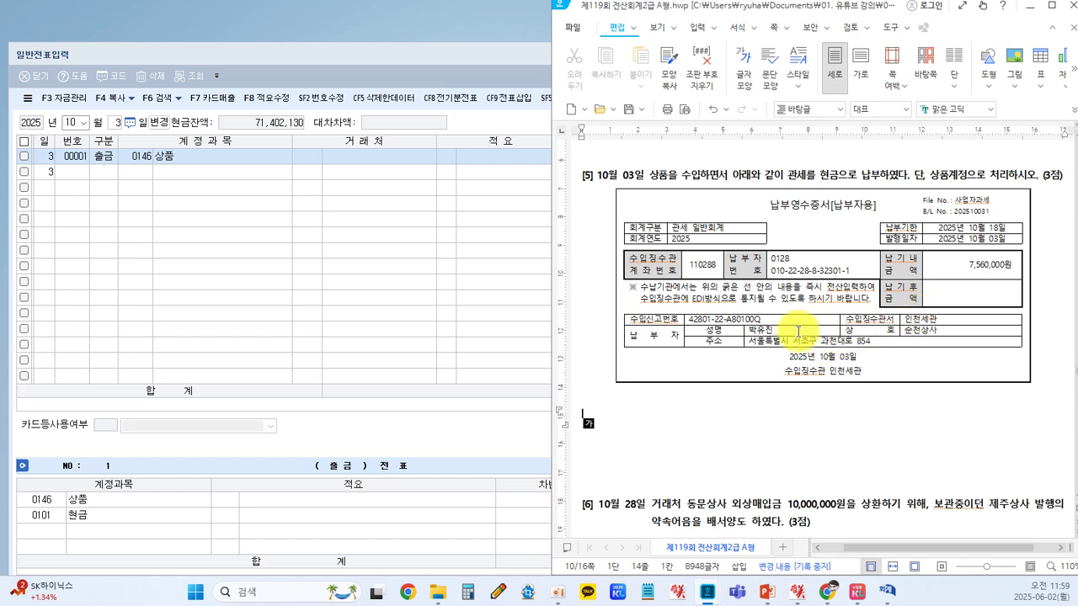
{"action": "scroll", "coordinate": [782, 340], "scroll_direction": "down", "scroll_amount": 6}
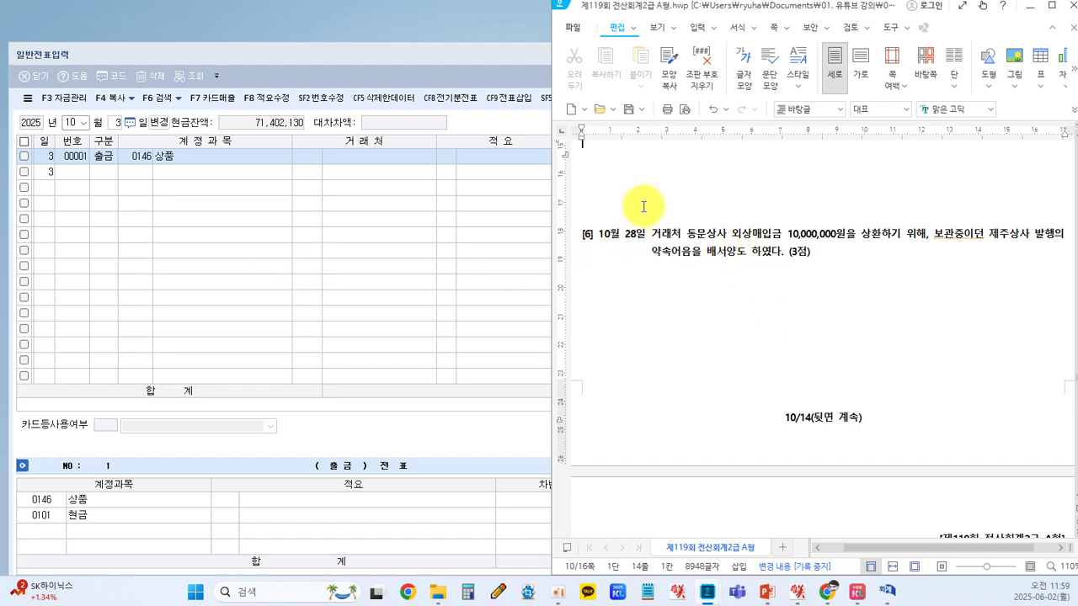
{"action": "scroll", "coordinate": [655, 268], "scroll_direction": "up", "scroll_amount": 5}
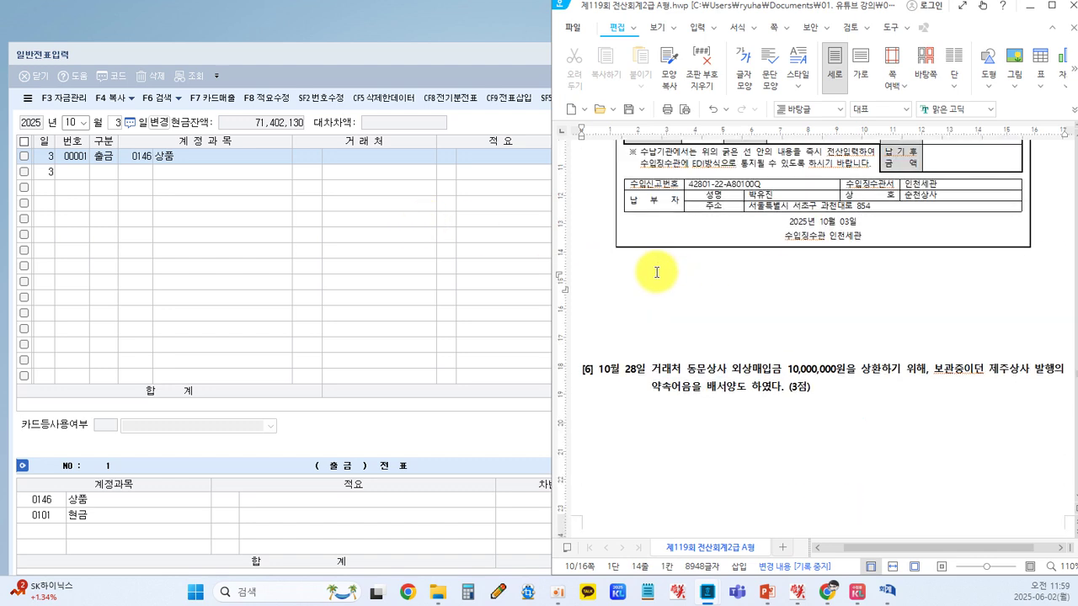
{"action": "scroll", "coordinate": [655, 271], "scroll_direction": "down", "scroll_amount": 5}
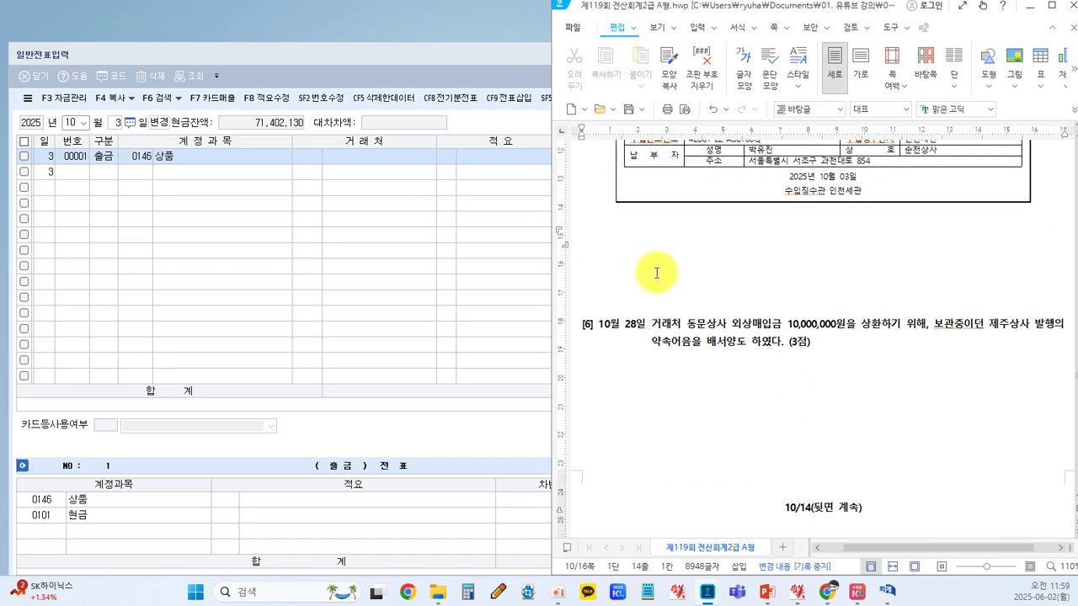
{"action": "left_click", "coordinate": [149, 211]}
{"action": "left_click", "coordinate": [116, 122]}
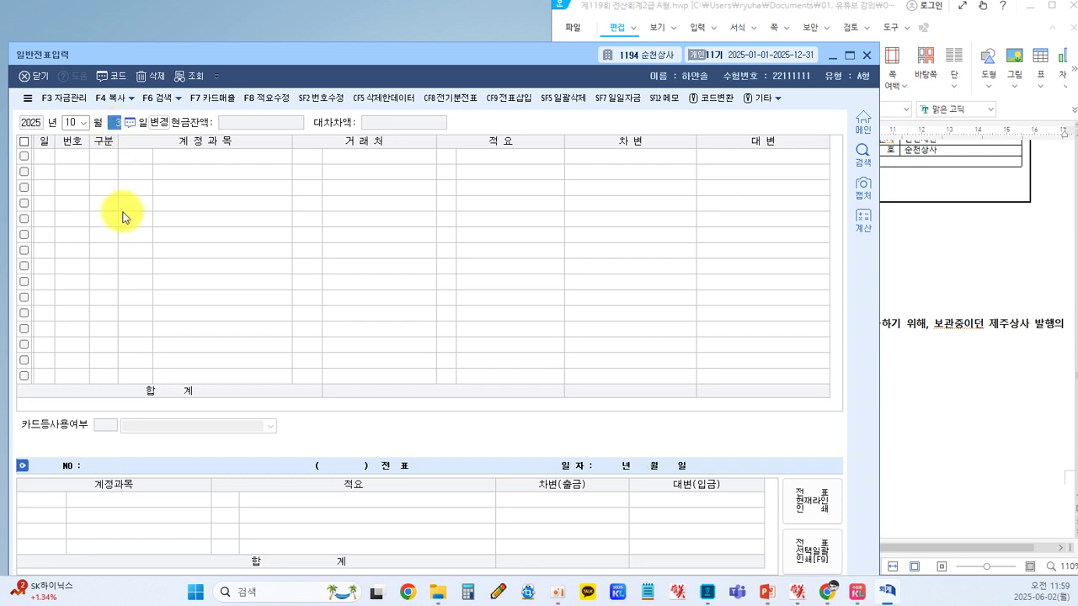
{"action": "type", "text": "28"}
{"action": "key", "text": "Return"}
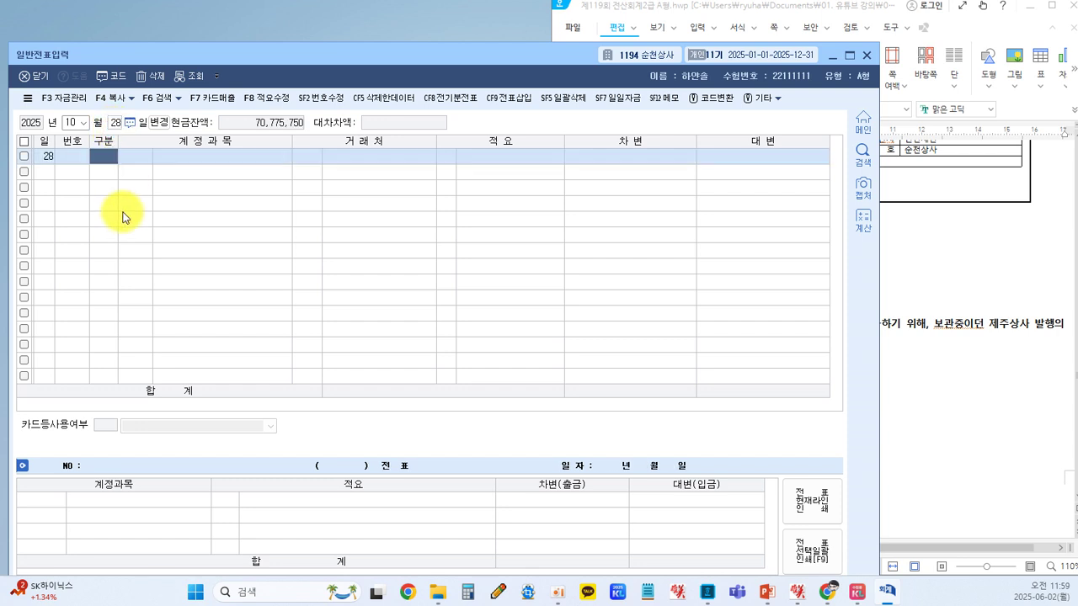
- Mark 거래처 동문상사, 제주상사 발행, 약속어음 and 배서양도 in question [6] of the exam document with red rectangles
{"action": "left_click", "coordinate": [1000, 324]}
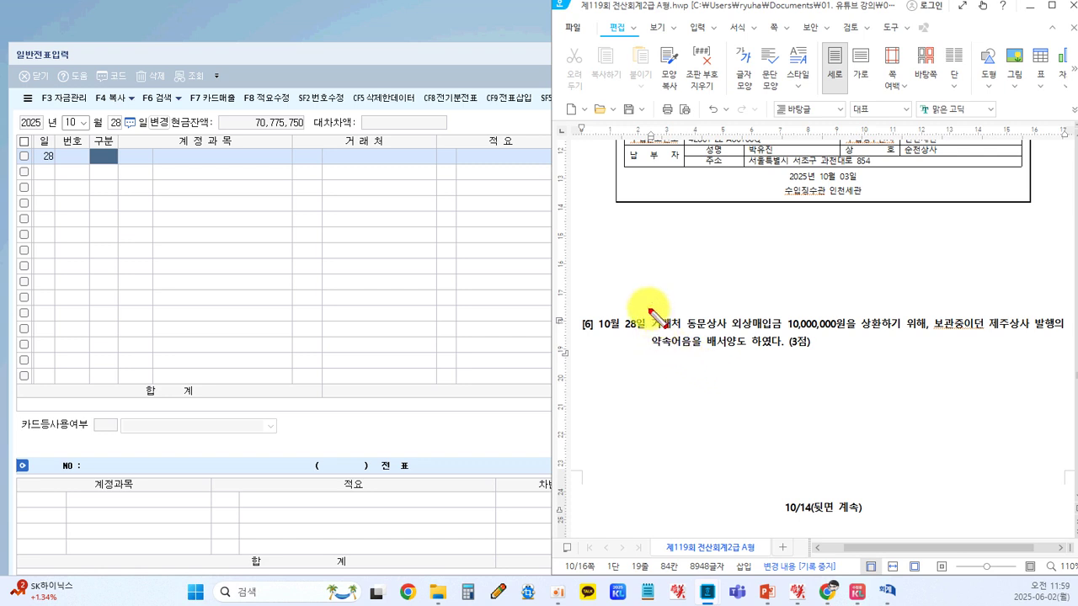
{"action": "left_click_drag", "start_coordinate": [646, 312], "coordinate": [725, 333]}
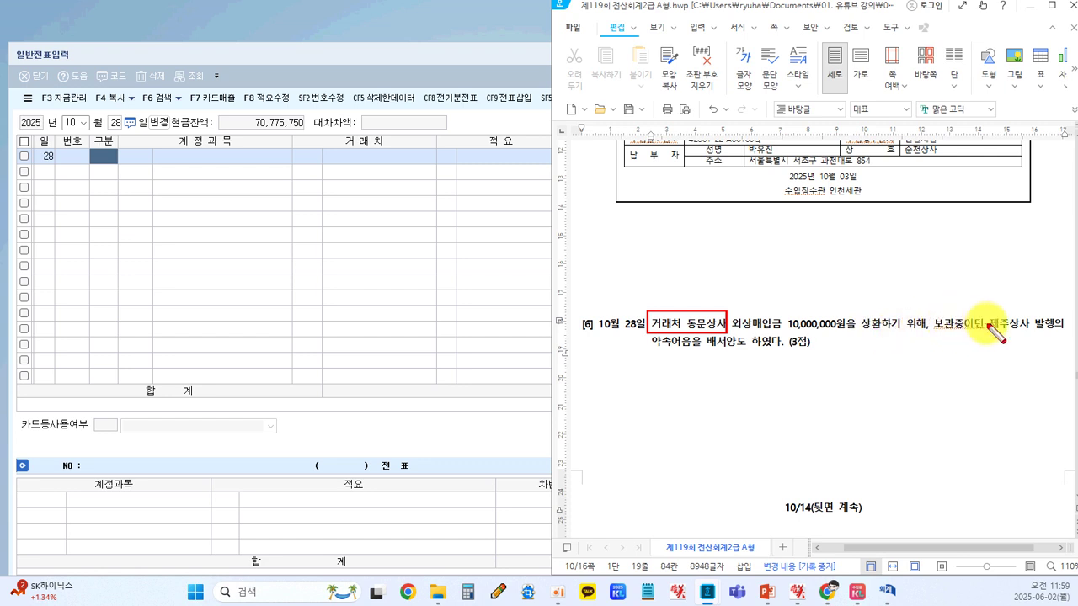
{"action": "left_click_drag", "start_coordinate": [987, 313], "coordinate": [1056, 332]}
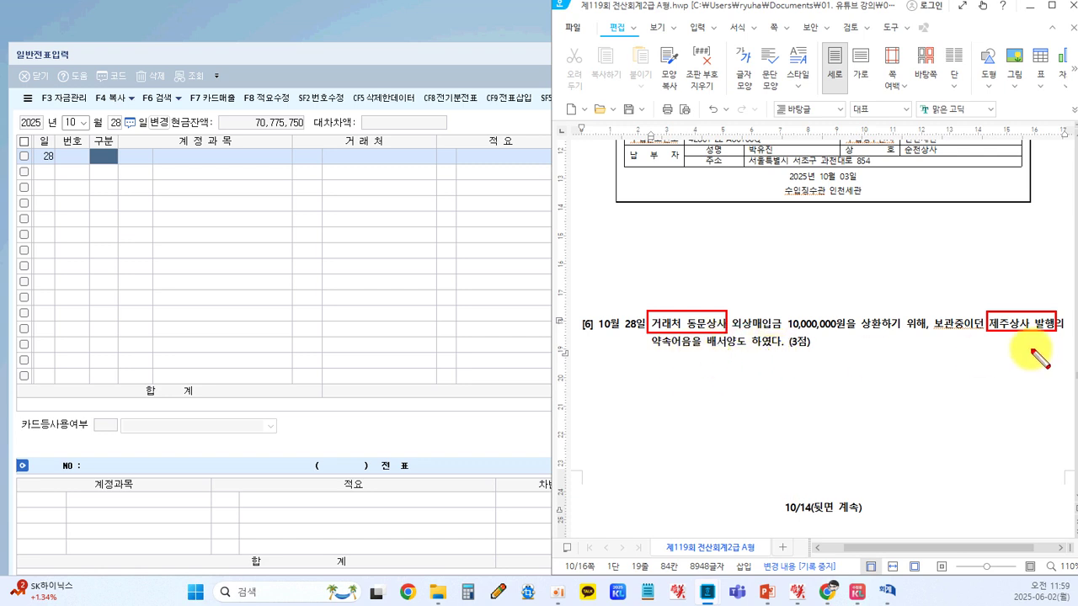
{"action": "left_click_drag", "start_coordinate": [649, 336], "coordinate": [749, 352]}
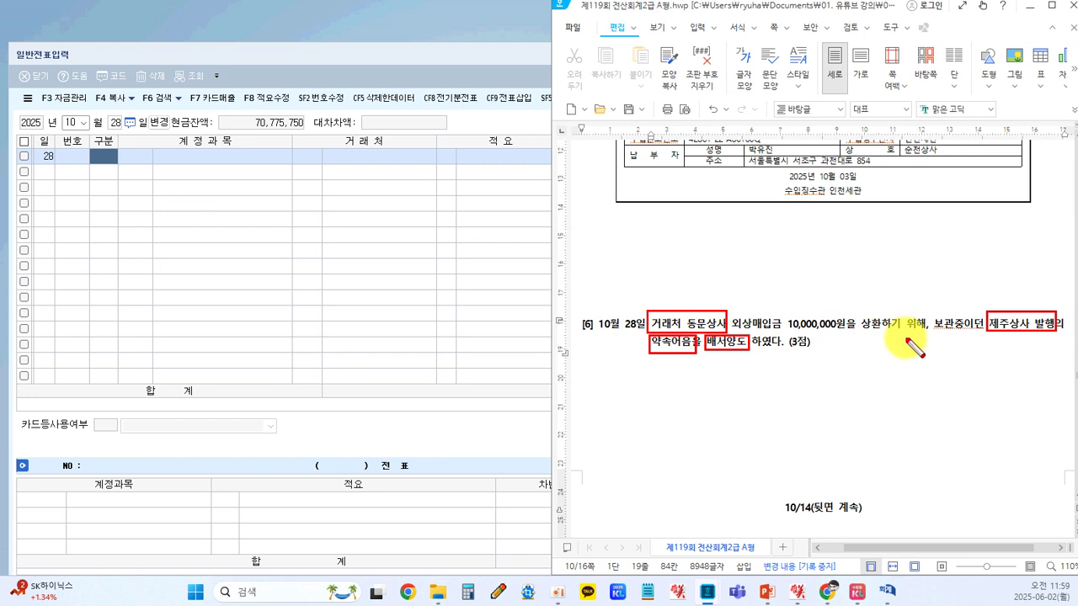
- Return to 일반전표입력 and add a debit (차변) line with account 0251 외상매입금, partner 00614 동문상사 and amount 10,000,000
{"action": "left_click", "coordinate": [101, 156]}
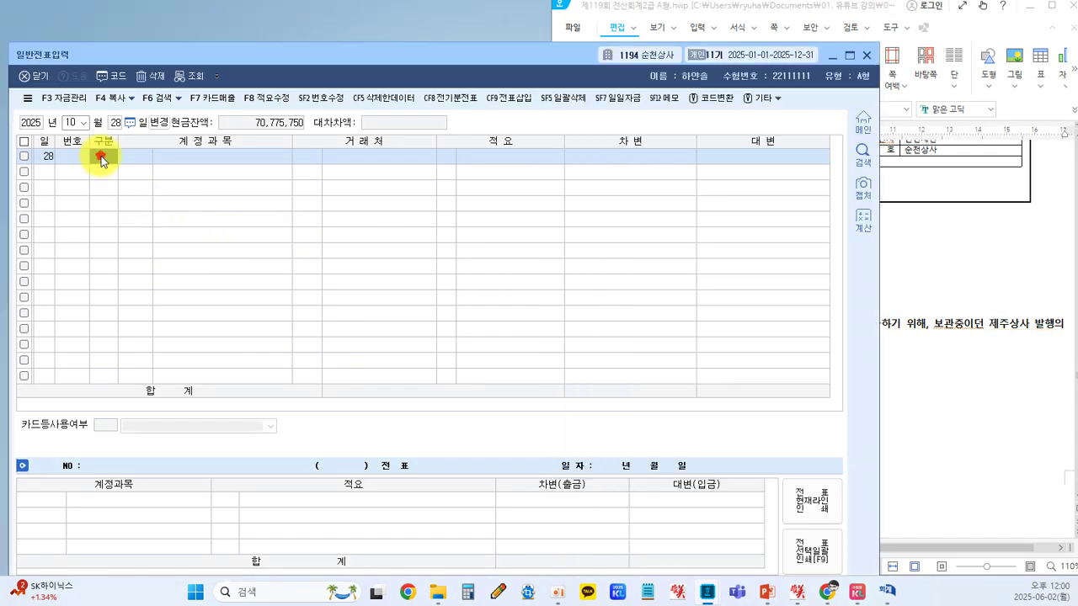
{"action": "type", "text": "3251"}
{"action": "key", "text": "Return"}
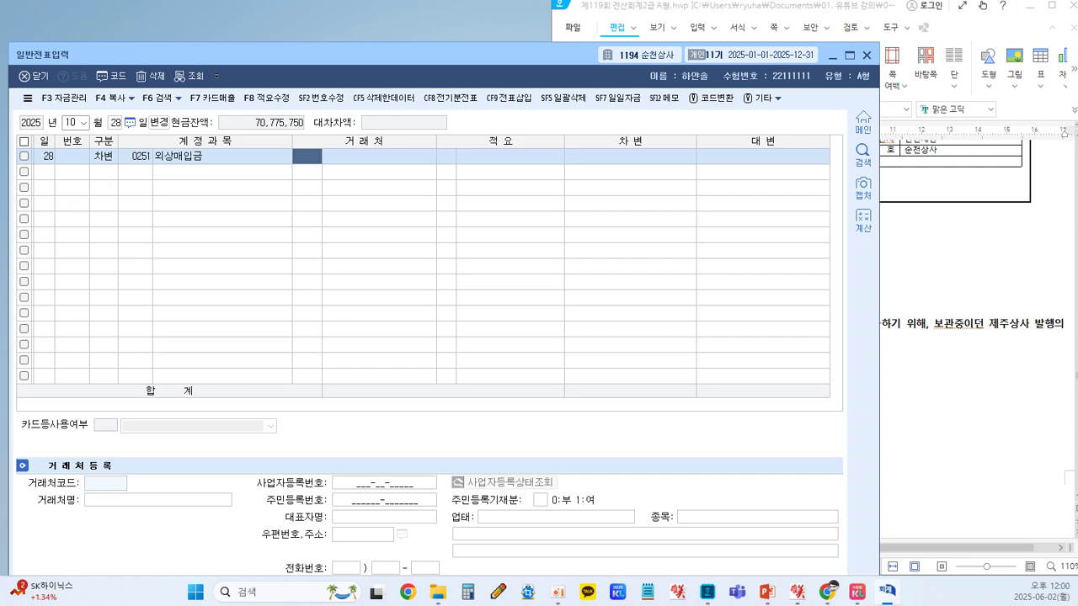
{"action": "type", "text": "디"}
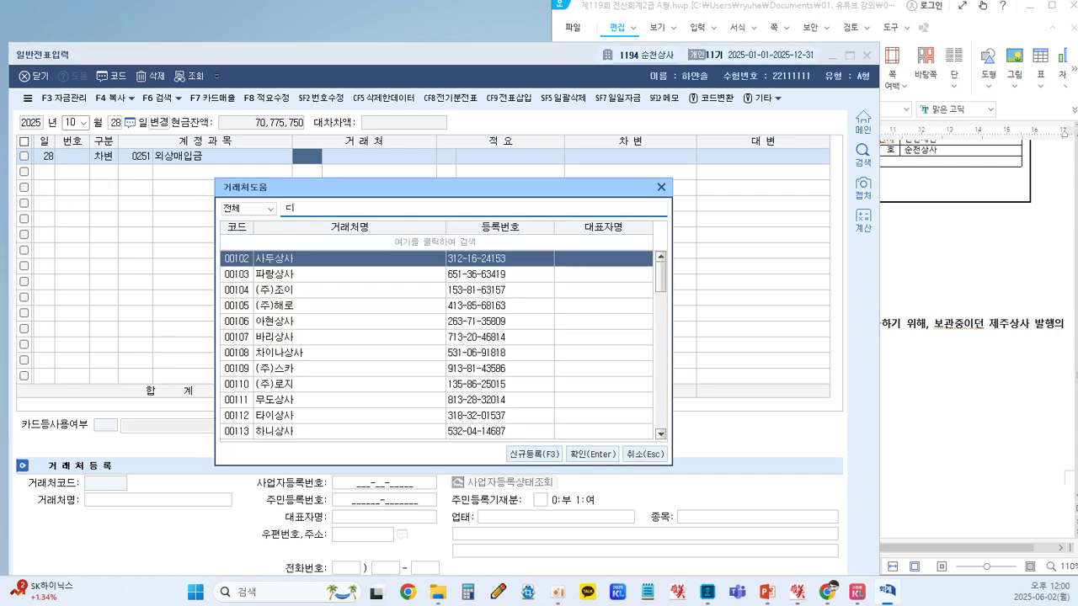
{"action": "type", "text": "동문"}
{"action": "key", "text": "Return"}
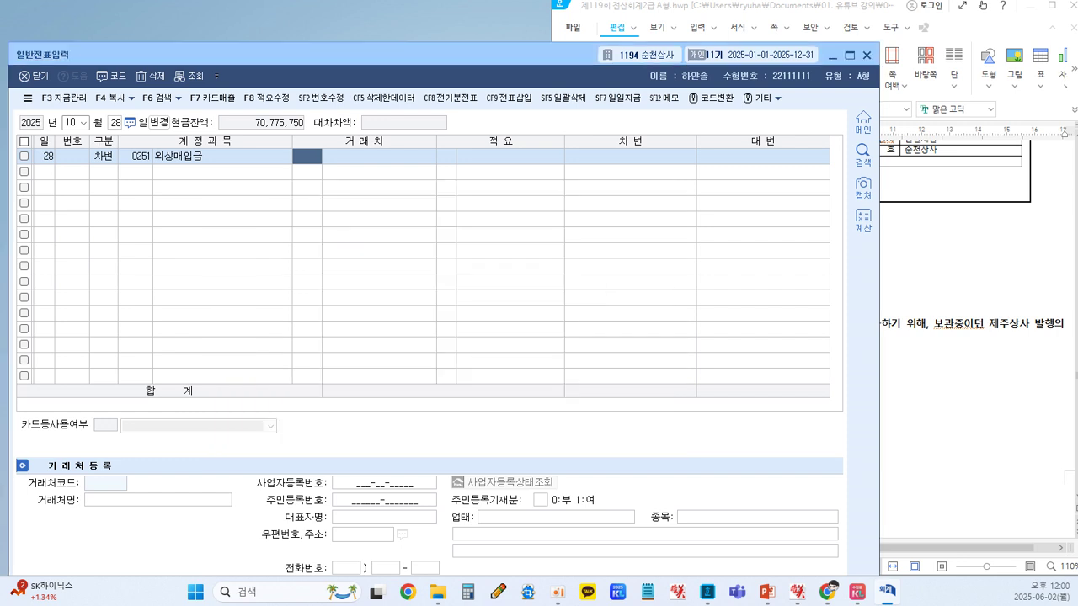
{"action": "key", "text": "Return"}
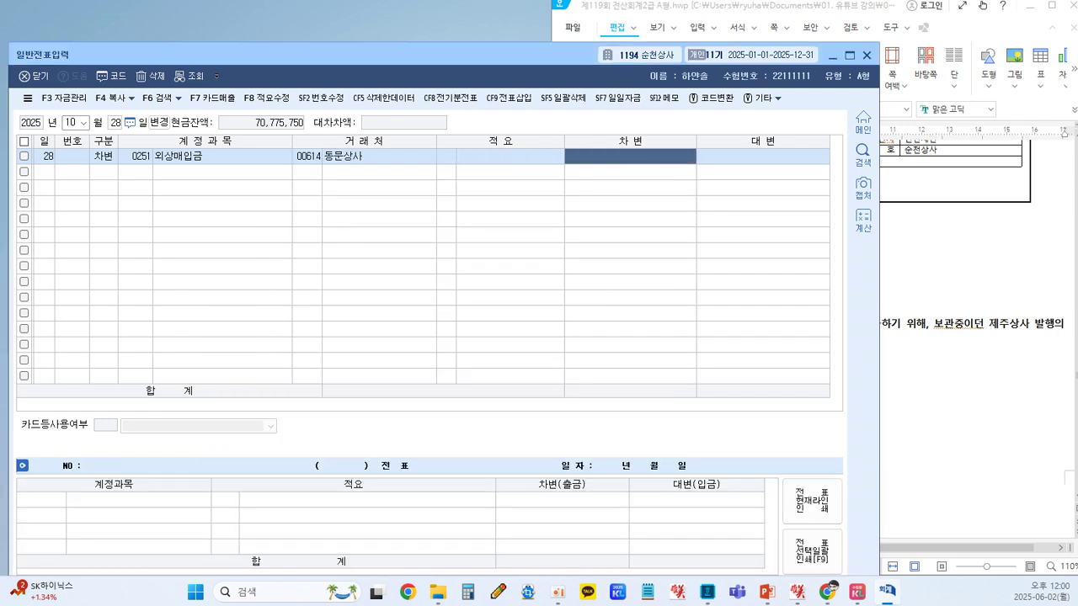
{"action": "type", "text": "10,000,000"}
{"action": "key", "text": "Return"}
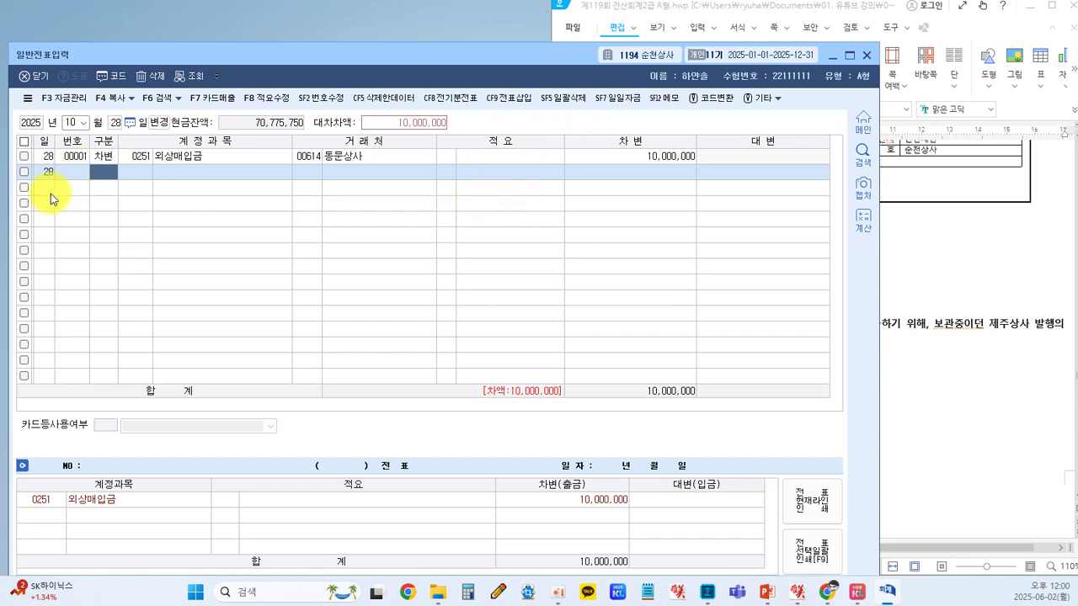
- Complete the October 28 voucher with a credit (대변) line for account 0110 받을어음, partner 00701 제주상사, at 10,000,000
{"action": "type", "text": "4"}
{"action": "key", "text": "Return"}
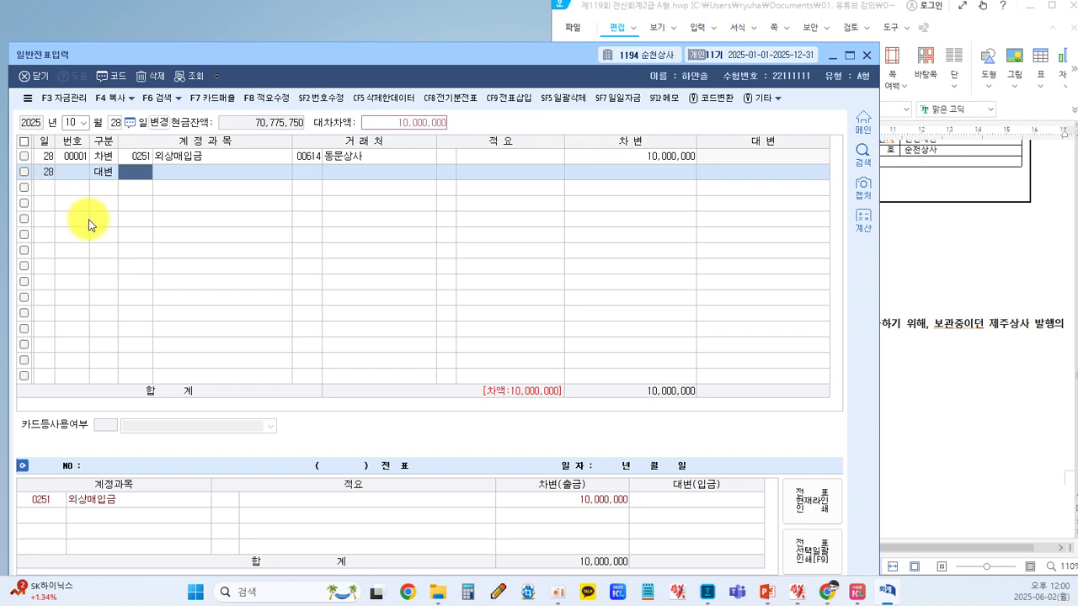
{"action": "type", "text": "11"}
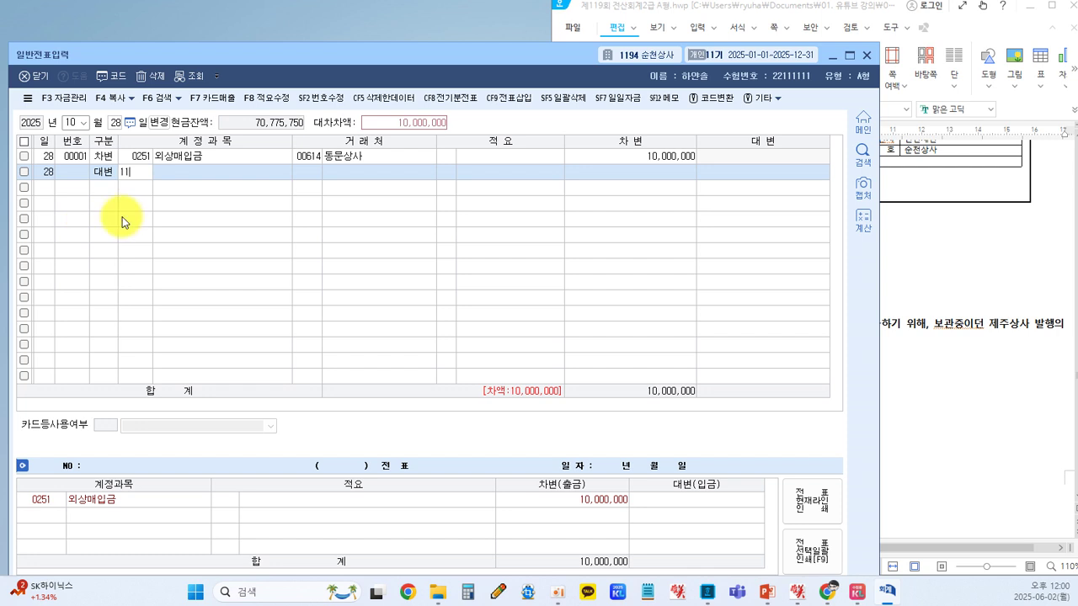
{"action": "type", "text": "0"}
{"action": "key", "text": "Return"}
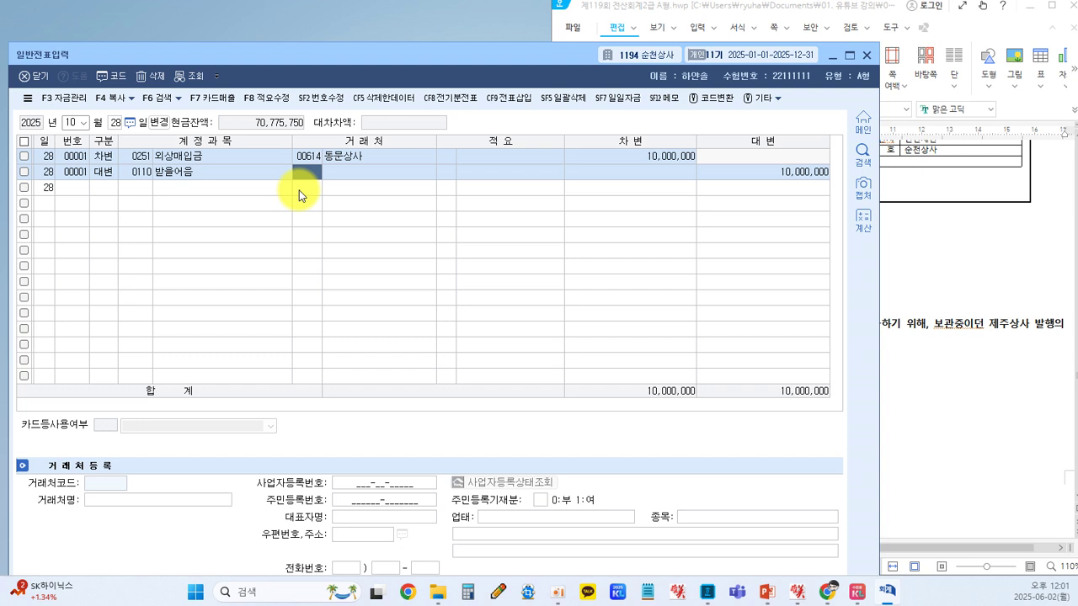
{"action": "key", "text": "F2"}
{"action": "type", "text": "제주"}
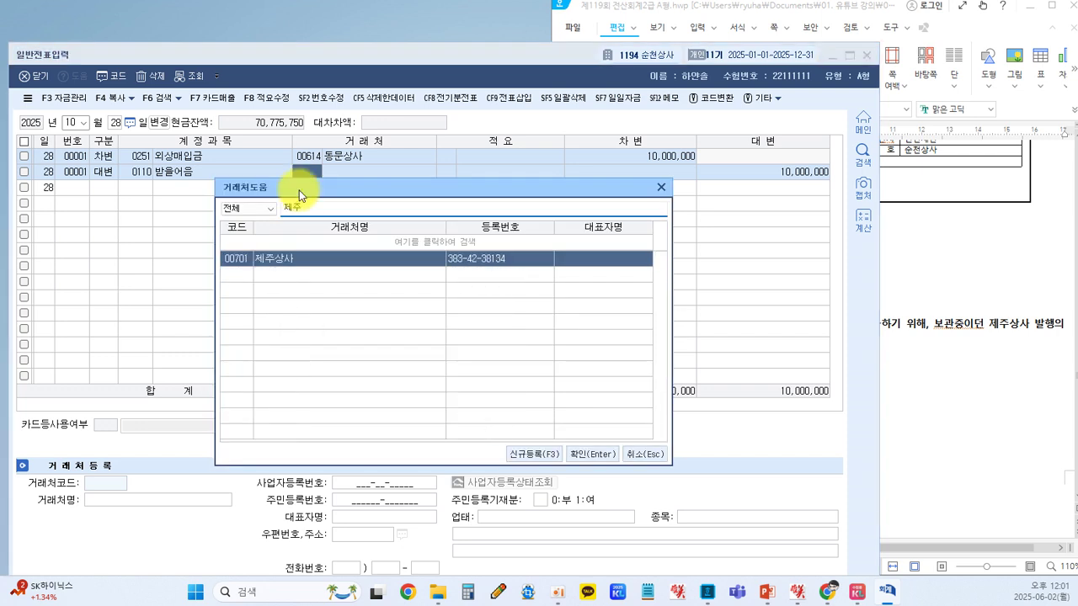
{"action": "key", "text": "Return"}
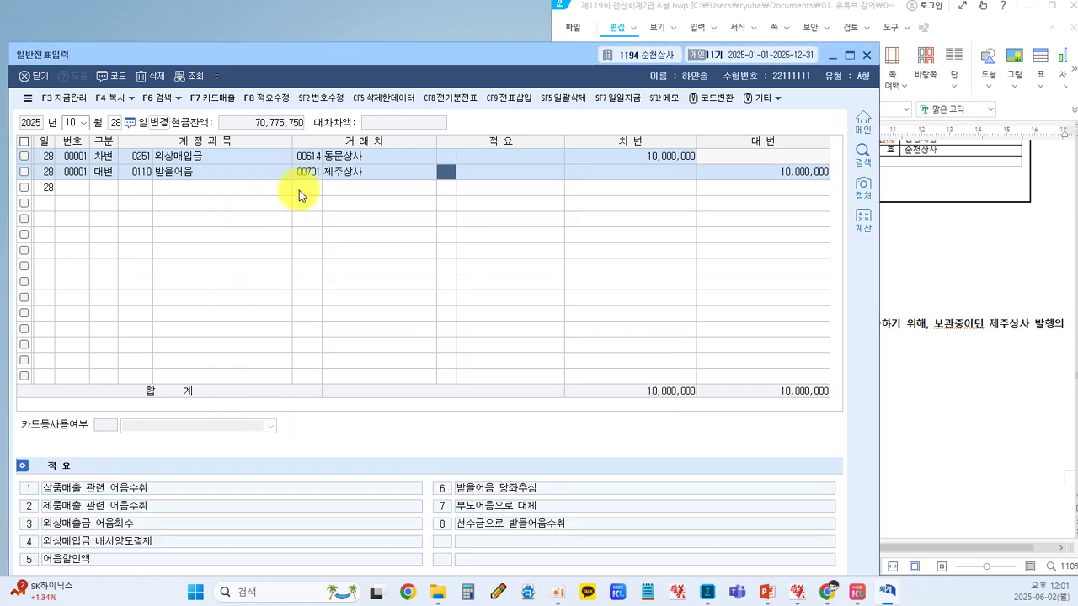
{"action": "key", "text": "Return"}
{"action": "key", "text": "Return"}
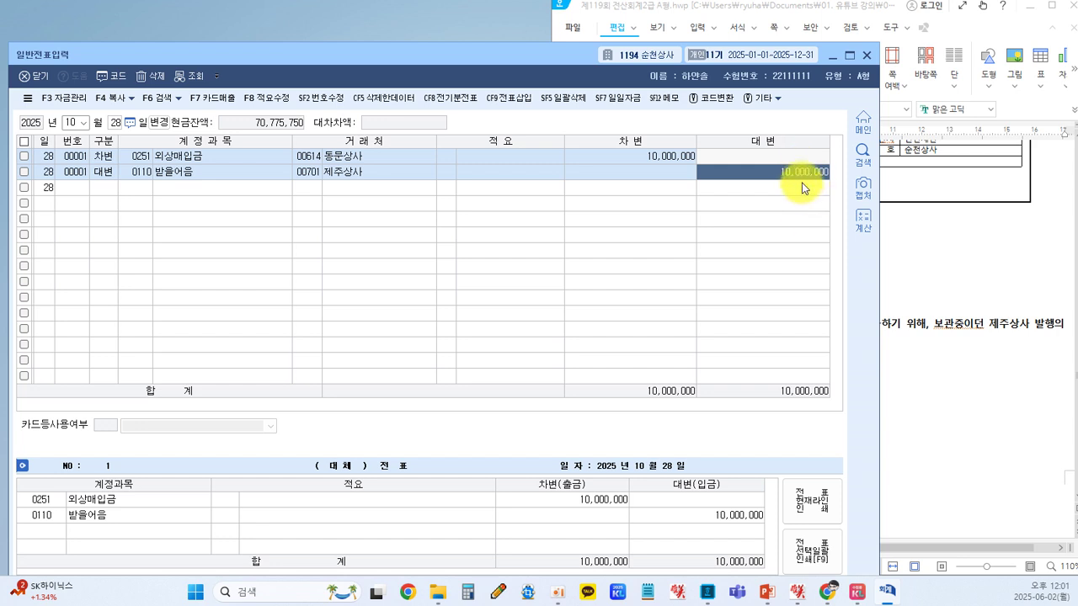
- Finish the October 28 credit line and bring up question [7] in the exam document
{"action": "key", "text": "Return"}
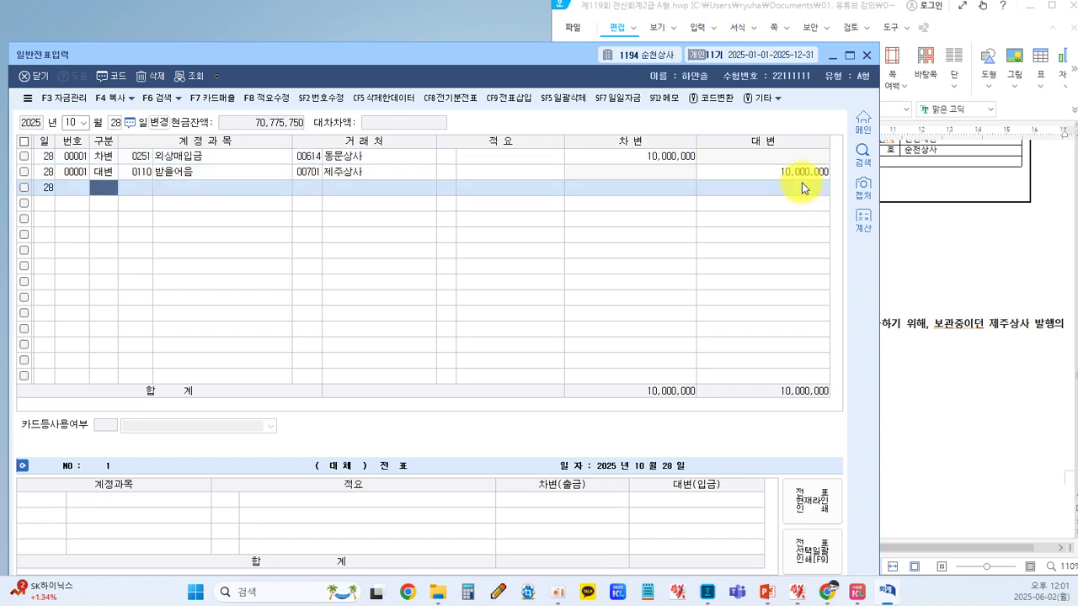
{"action": "left_click", "coordinate": [796, 170]}
{"action": "left_click", "coordinate": [901, 240]}
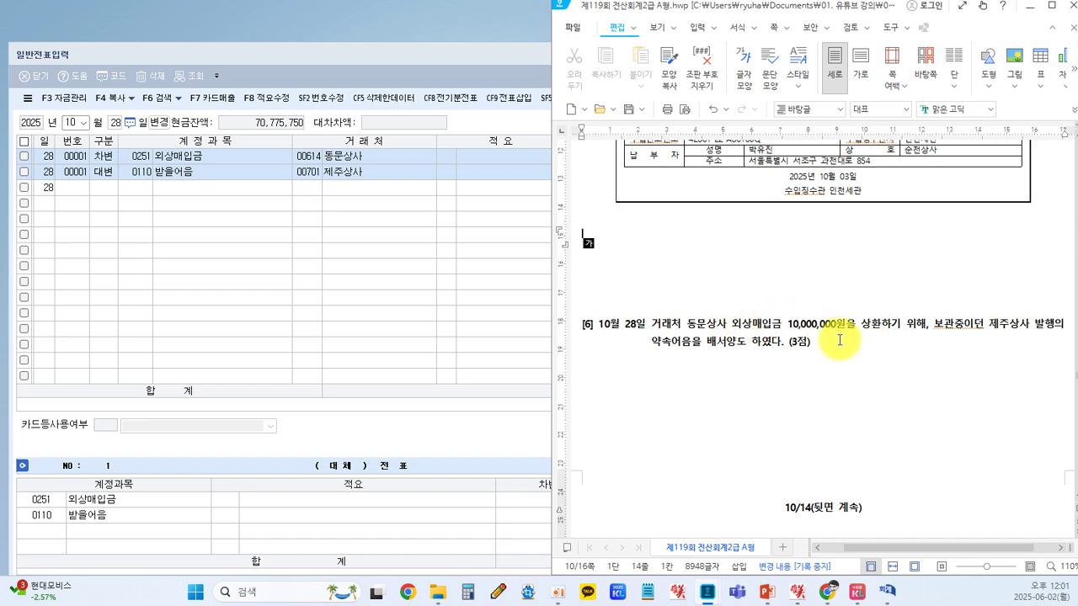
{"action": "scroll", "coordinate": [842, 338], "scroll_direction": "down", "scroll_amount": 10}
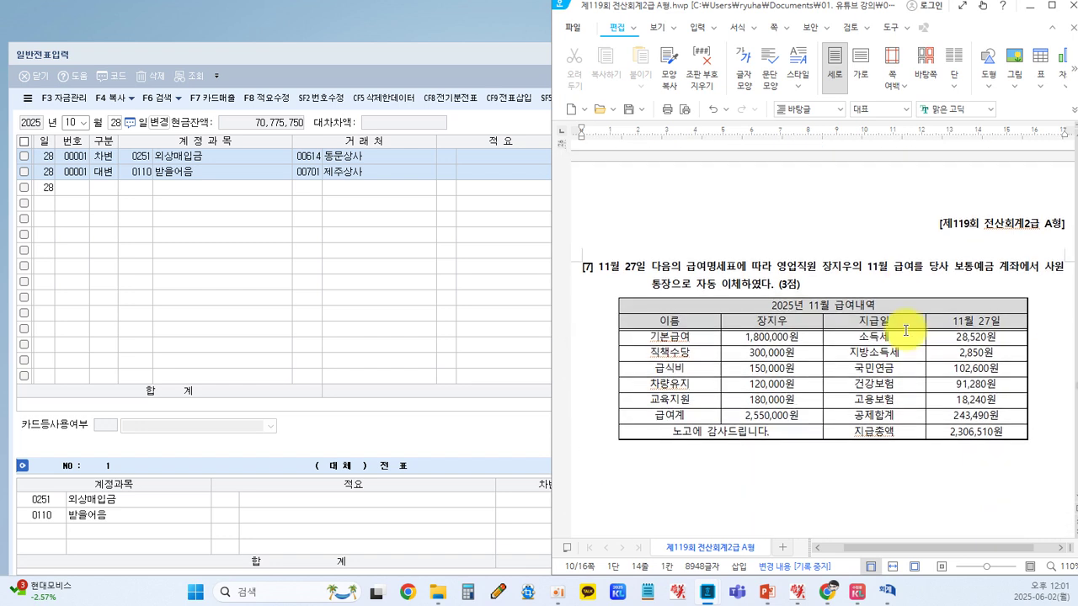
{"action": "scroll", "coordinate": [905, 330], "scroll_direction": "down", "scroll_amount": 2}
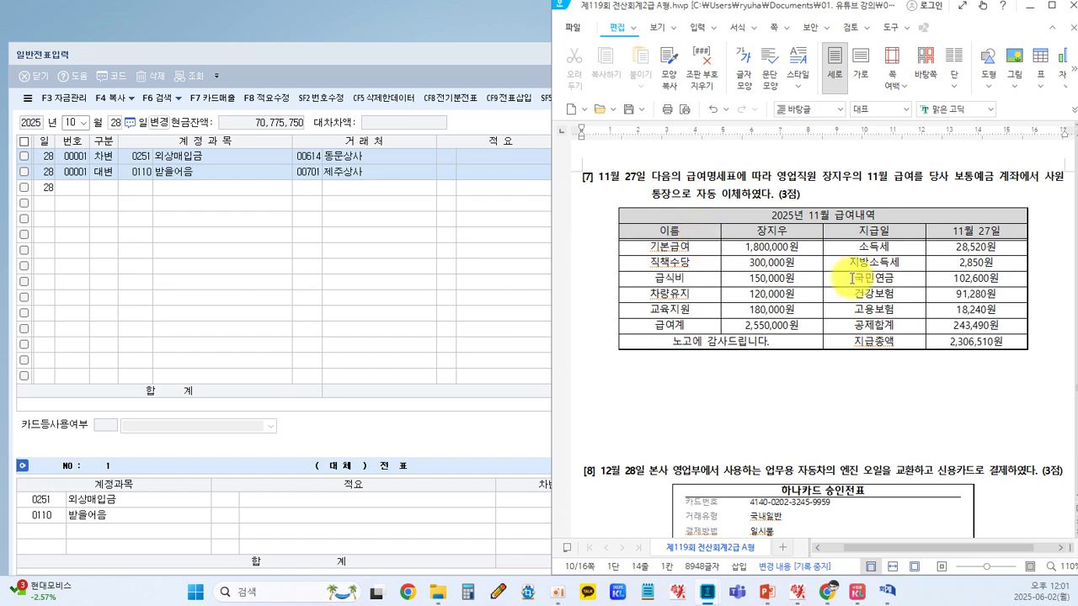
- Mark 급여명세표, the employee's 11월 급여, and the 급여계, 공제합계 and 지급총액 entries of question [7] with red rectangles
{"action": "mouse_move", "coordinate": [623, 177]}
{"action": "left_mouse_down"}
{"action": "mouse_move", "coordinate": [645, 177]}
{"action": "mouse_move", "coordinate": [592, 176]}
{"action": "left_mouse_up"}
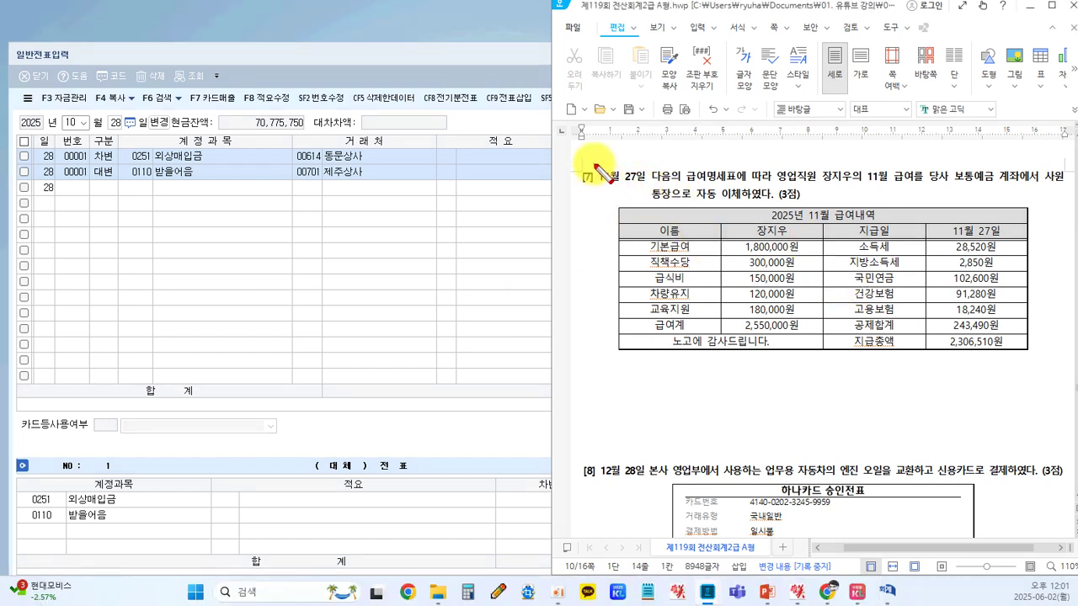
{"action": "mouse_move", "coordinate": [698, 188]}
{"action": "left_mouse_down"}
{"action": "mouse_move", "coordinate": [685, 174]}
{"action": "mouse_move", "coordinate": [720, 195]}
{"action": "mouse_move", "coordinate": [738, 186]}
{"action": "left_mouse_up"}
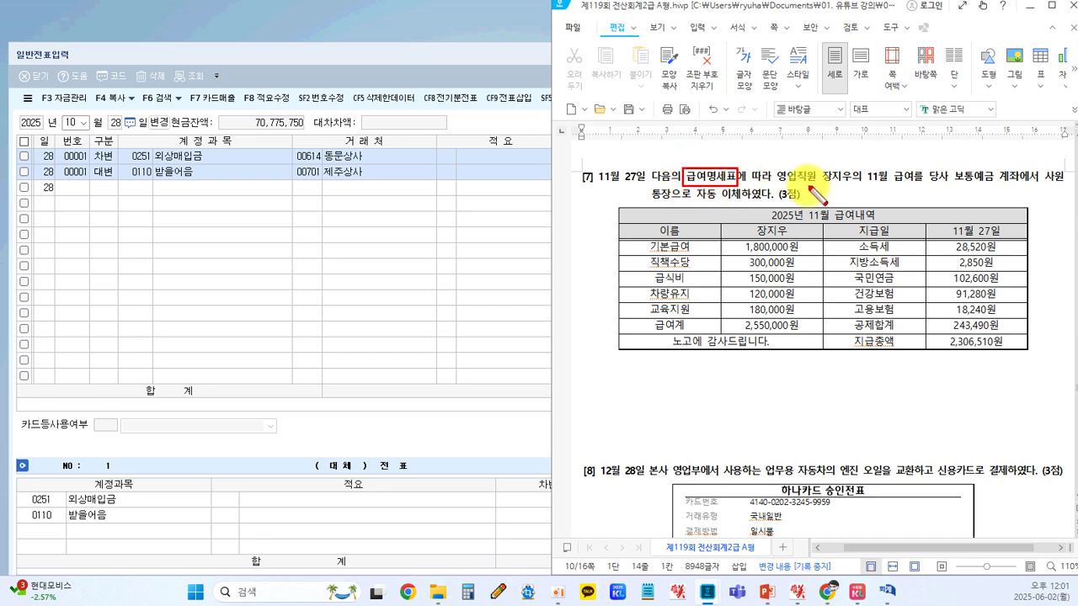
{"action": "left_click_drag", "start_coordinate": [850, 189], "coordinate": [916, 187]}
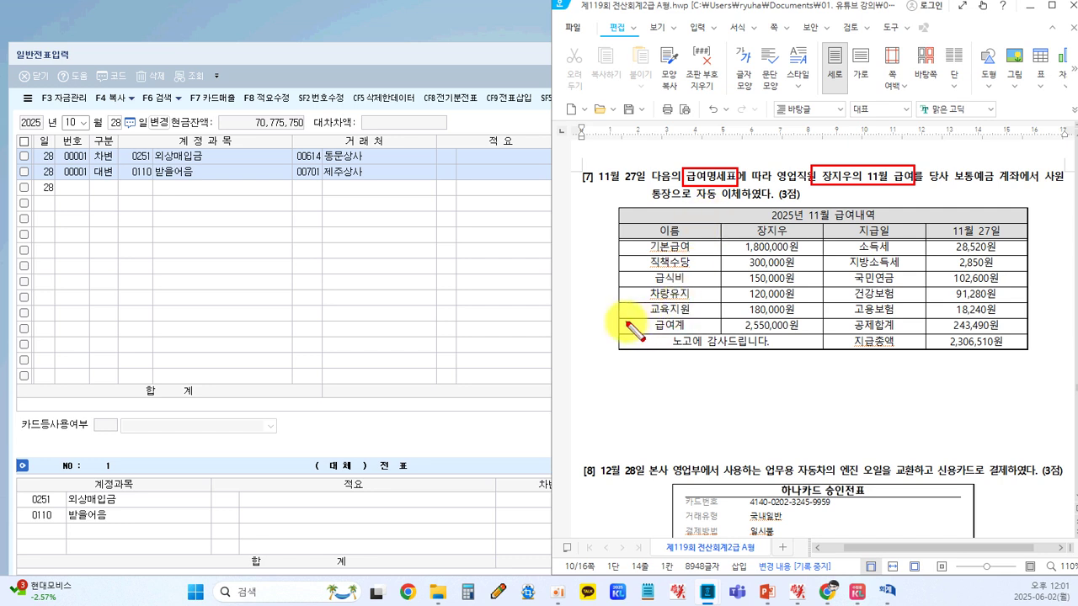
{"action": "left_click_drag", "start_coordinate": [618, 317], "coordinate": [821, 334]}
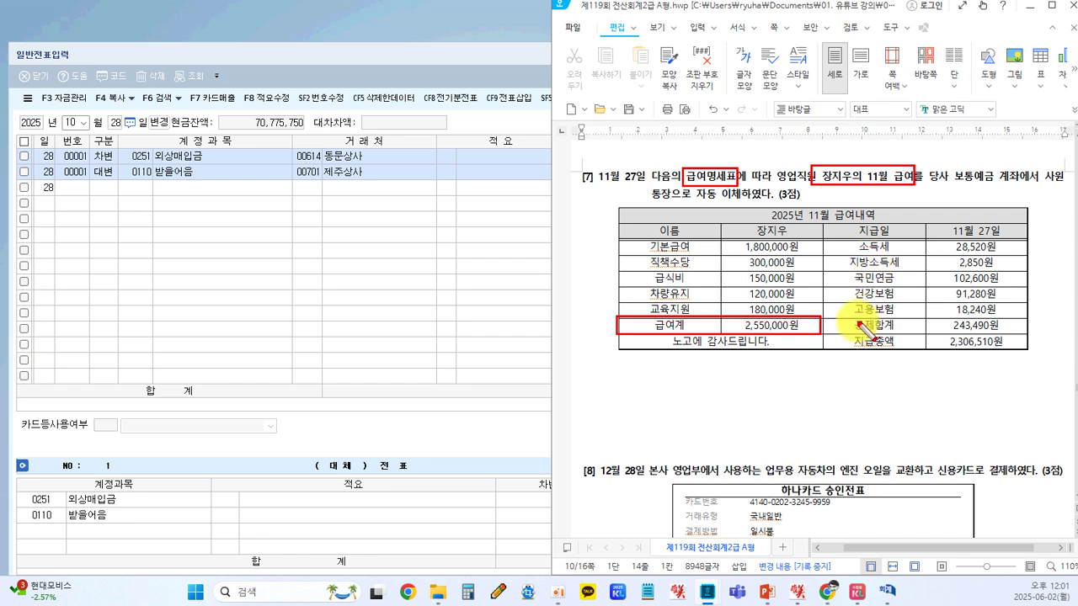
{"action": "left_click_drag", "start_coordinate": [823, 319], "coordinate": [1027, 333]}
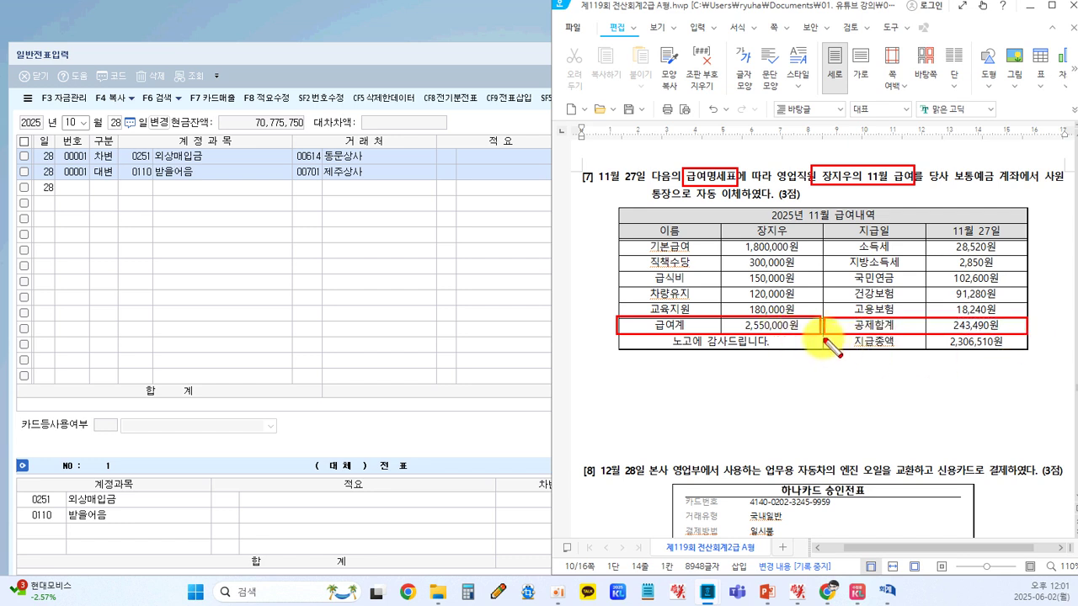
{"action": "left_click_drag", "start_coordinate": [898, 348], "coordinate": [1027, 352]}
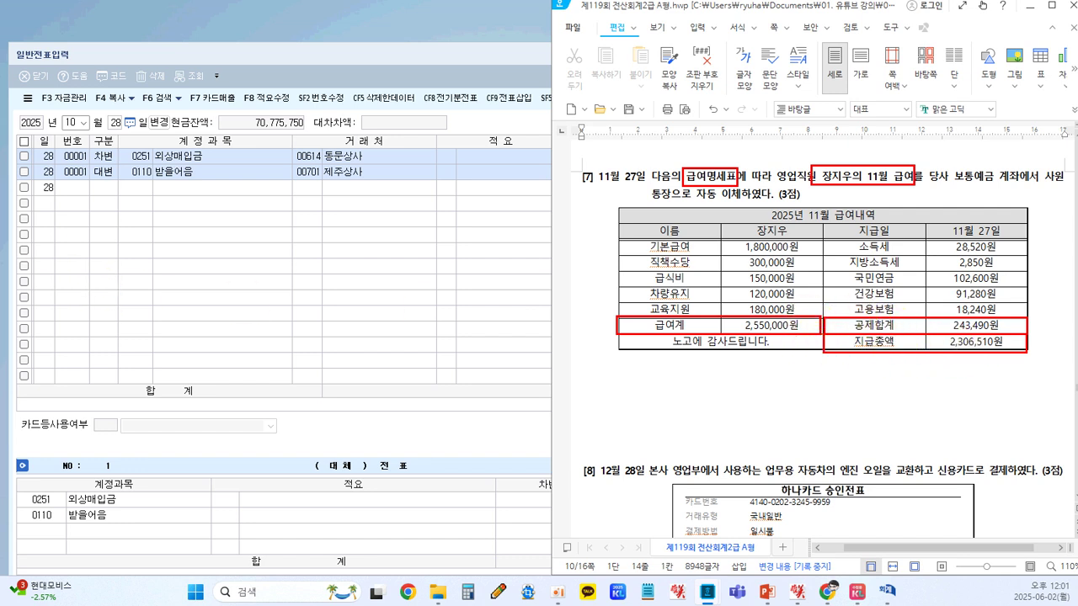
- Write a red on-screen journal note: (차) 급여 2,550,000, (대) 예수금 243,490, with 보통예금 as the second credit account
{"action": "left_click", "coordinate": [87, 279]}
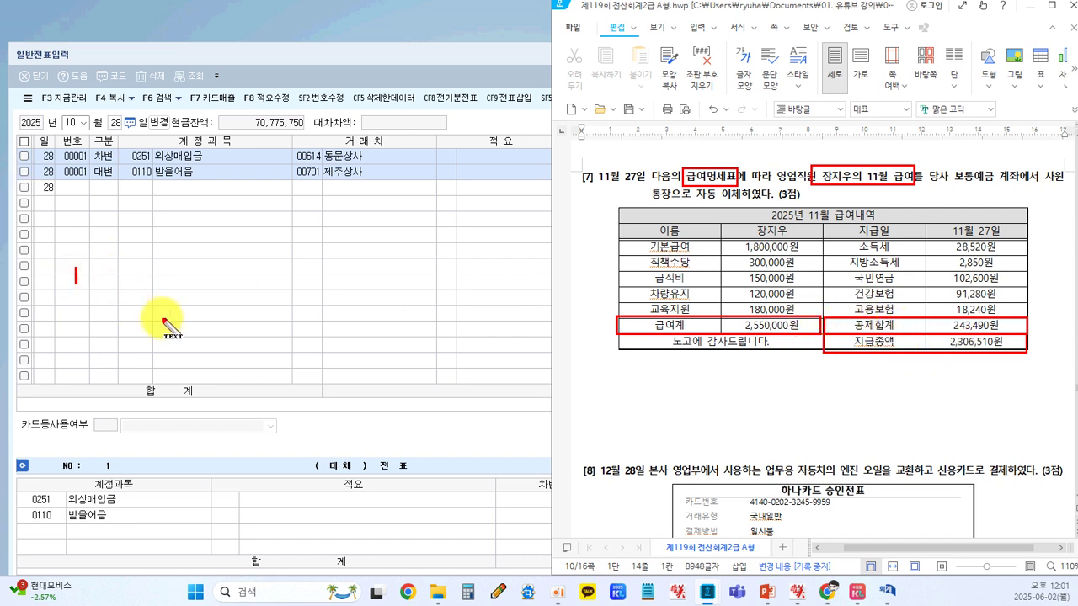
{"action": "type", "text": "ㅊ"}
{"action": "type", "text": "ㅏ] 급여 "}
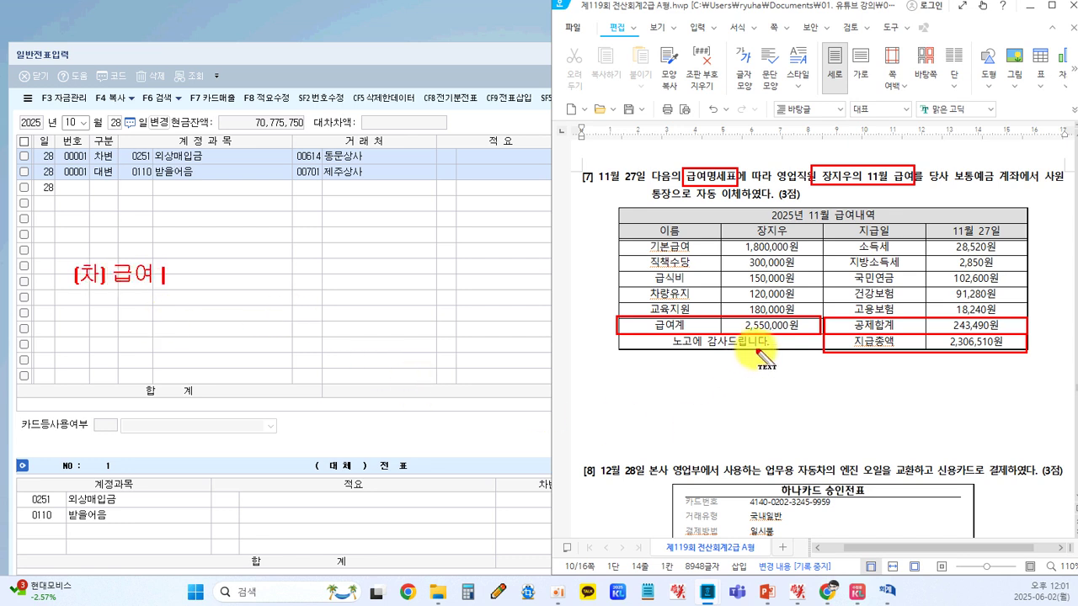
{"action": "type", "text": " 2,550,000"}
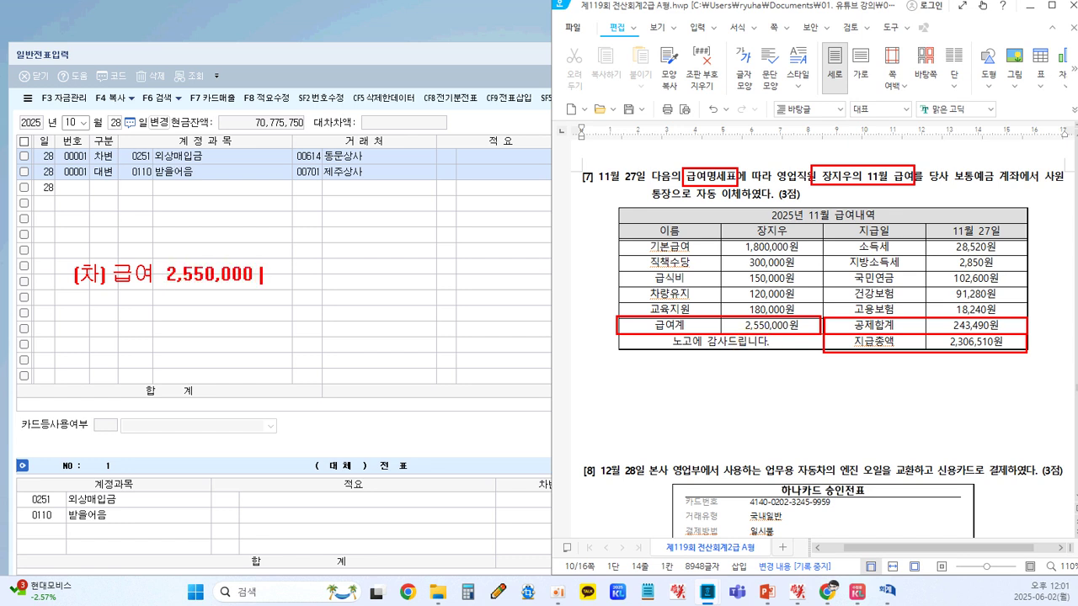
{"action": "type", "text": "    (대"}
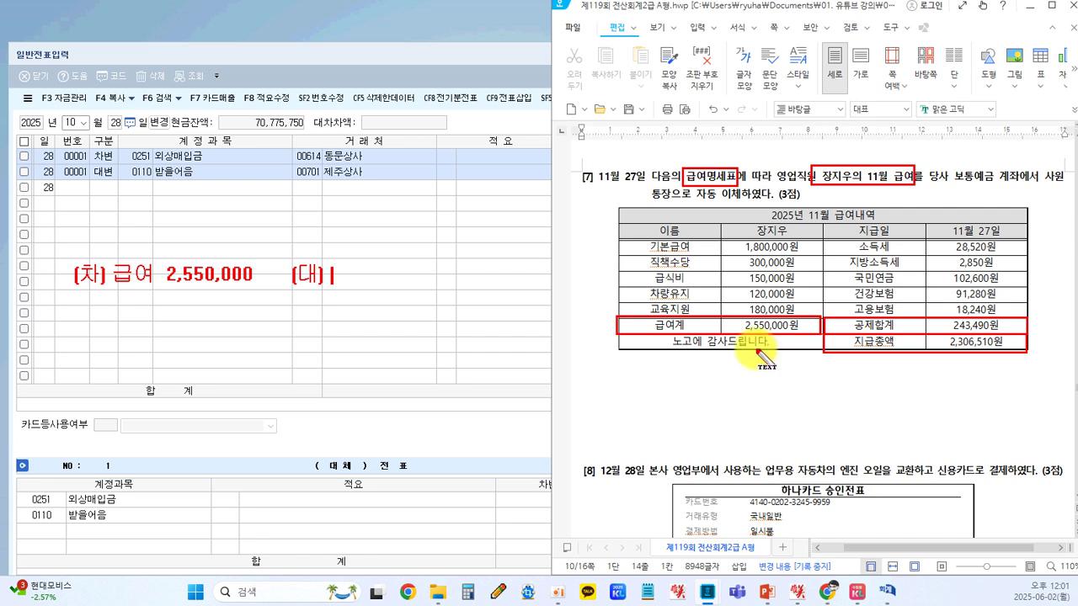
{"action": "type", "text": ") 예수금  2"}
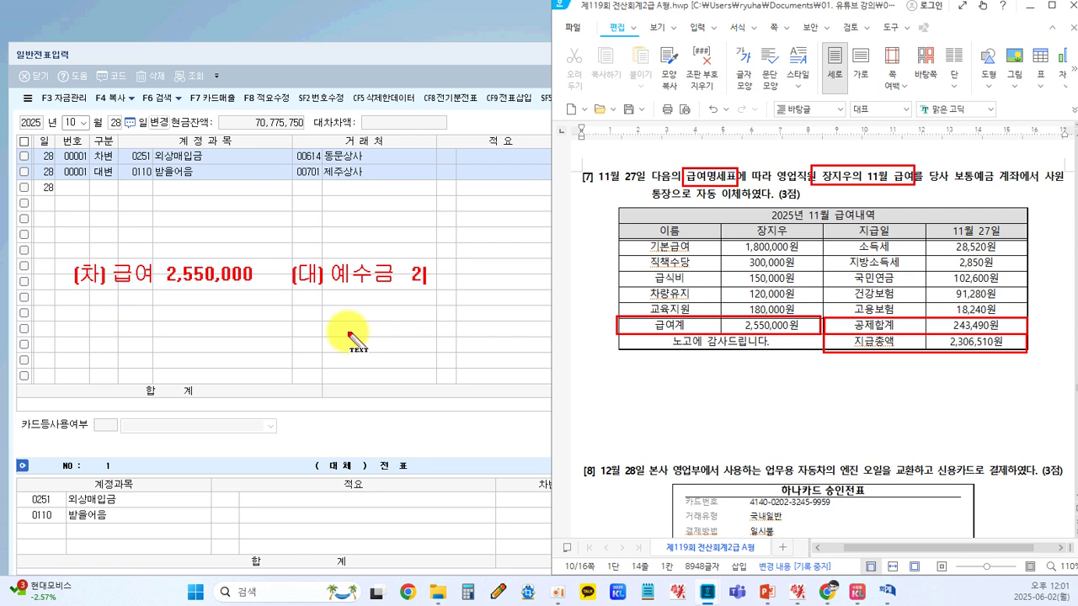
{"action": "type", "text": "43,490"}
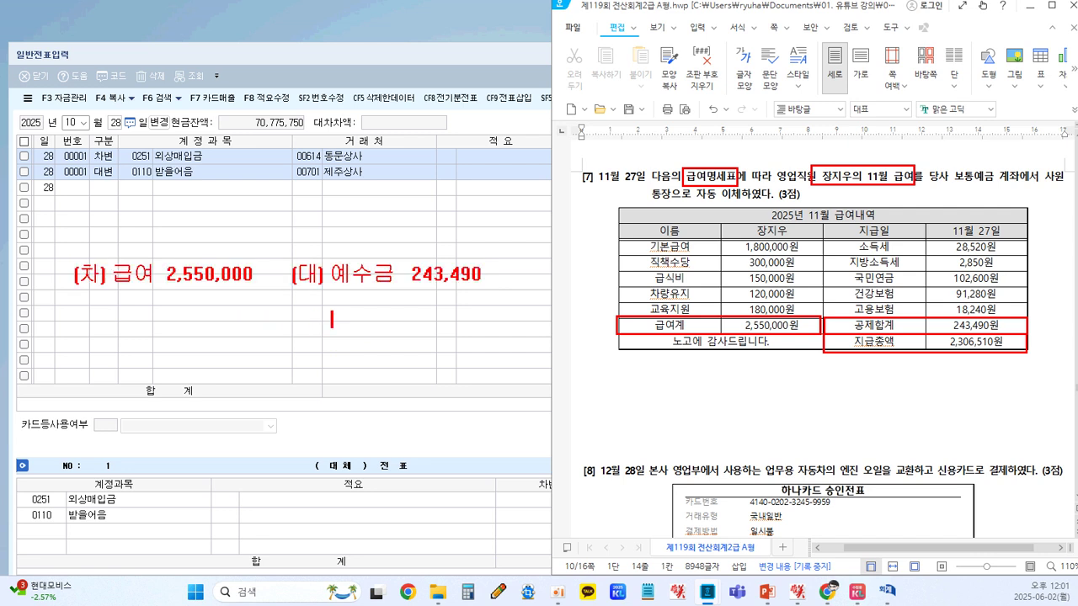
{"action": "type", "text": "비"}
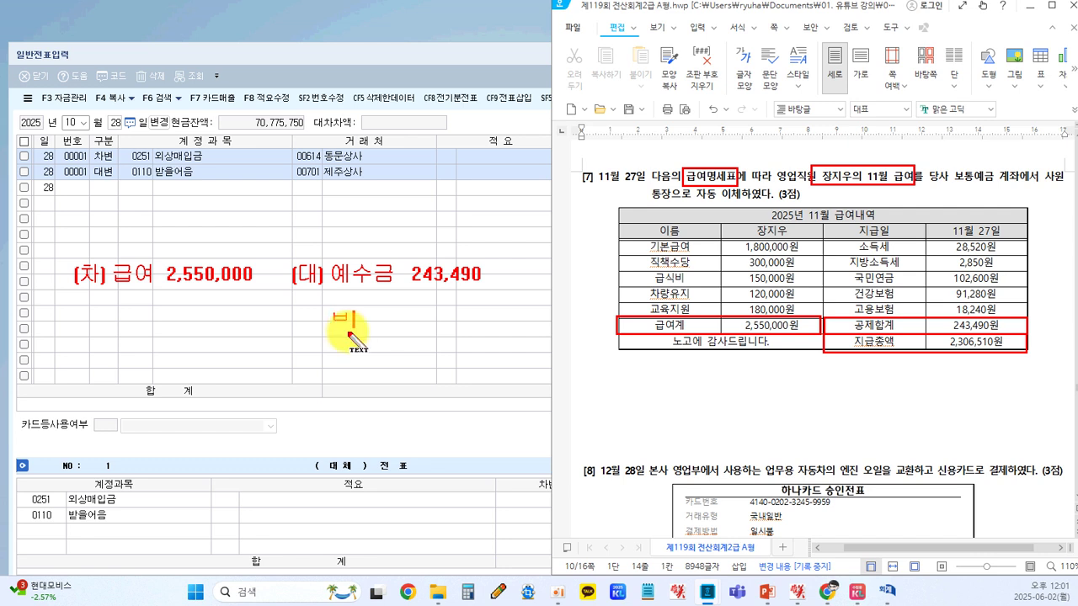
{"action": "type", "text": "통예그"}
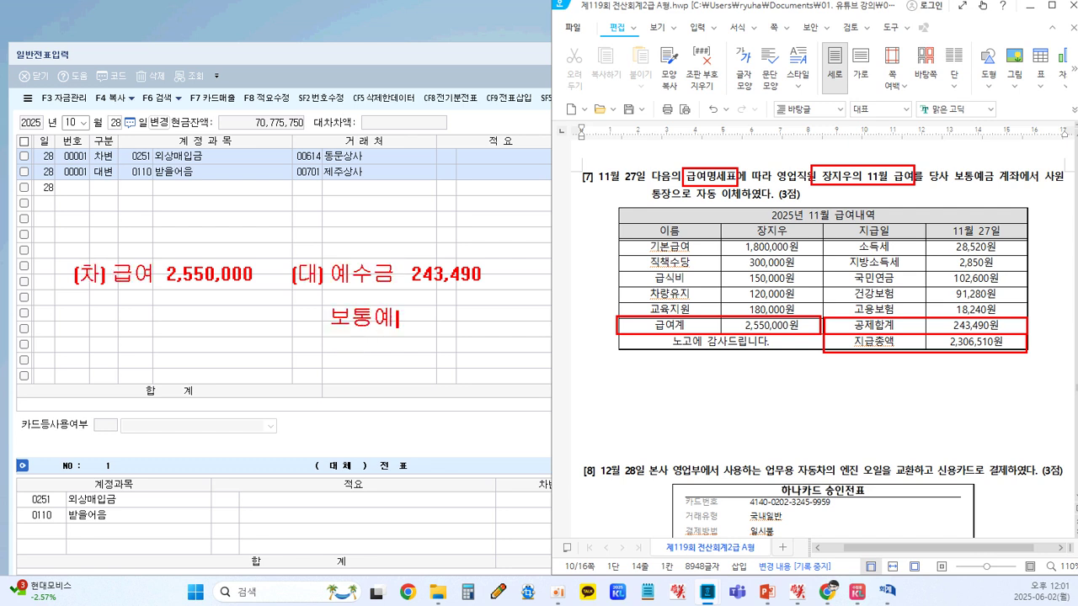
{"action": "type", "text": "ㅁ2"}
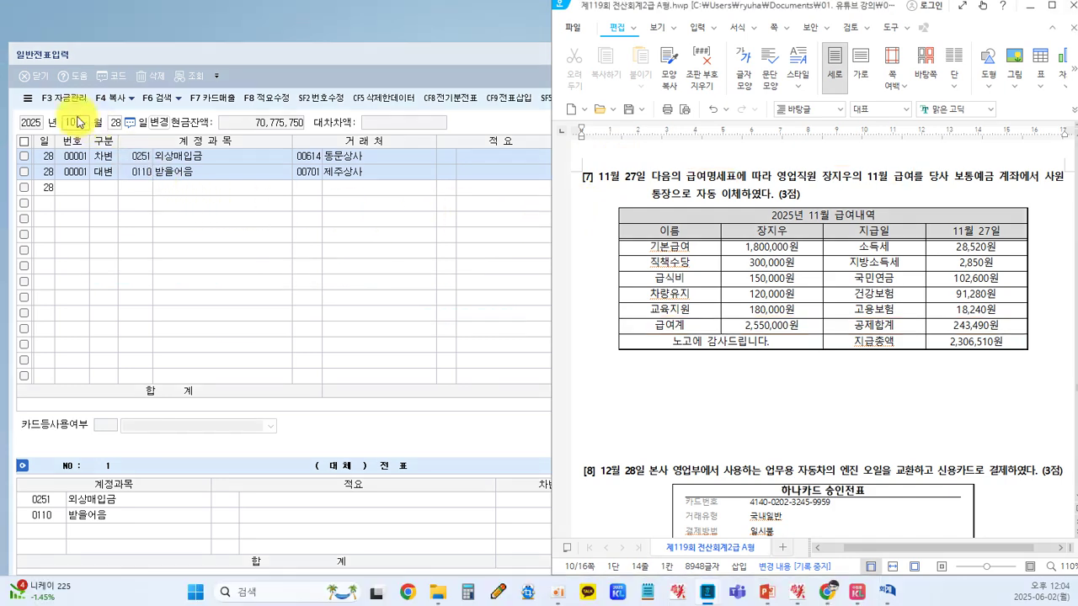
- Return to 일반전표입력 and set the voucher date to November 27
{"action": "left_click", "coordinate": [77, 122]}
{"action": "left_click", "coordinate": [84, 122]}
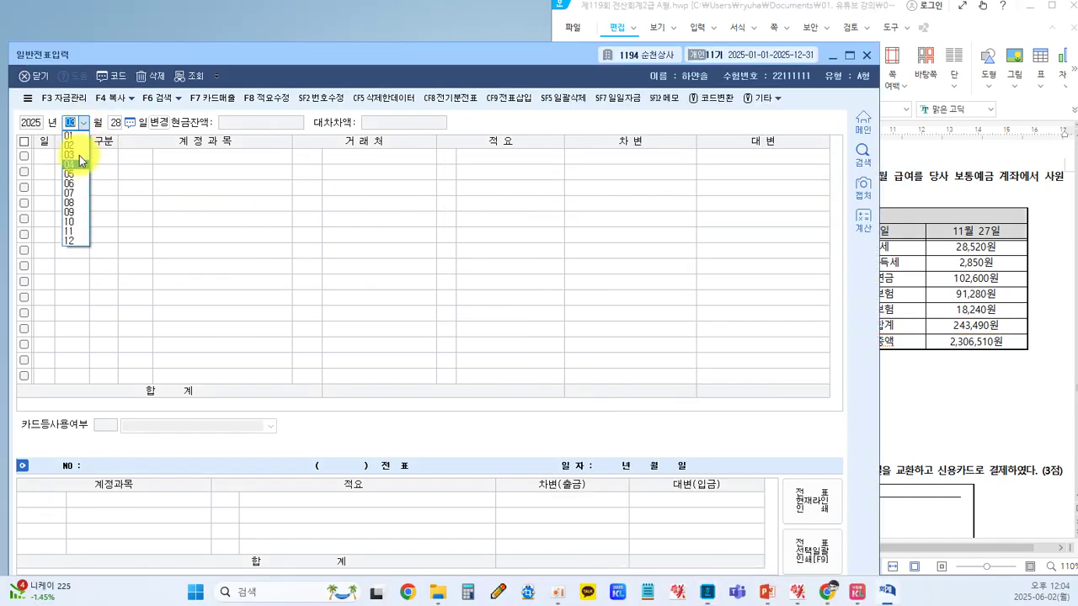
{"action": "left_click", "coordinate": [78, 233]}
{"action": "type", "text": "2"}
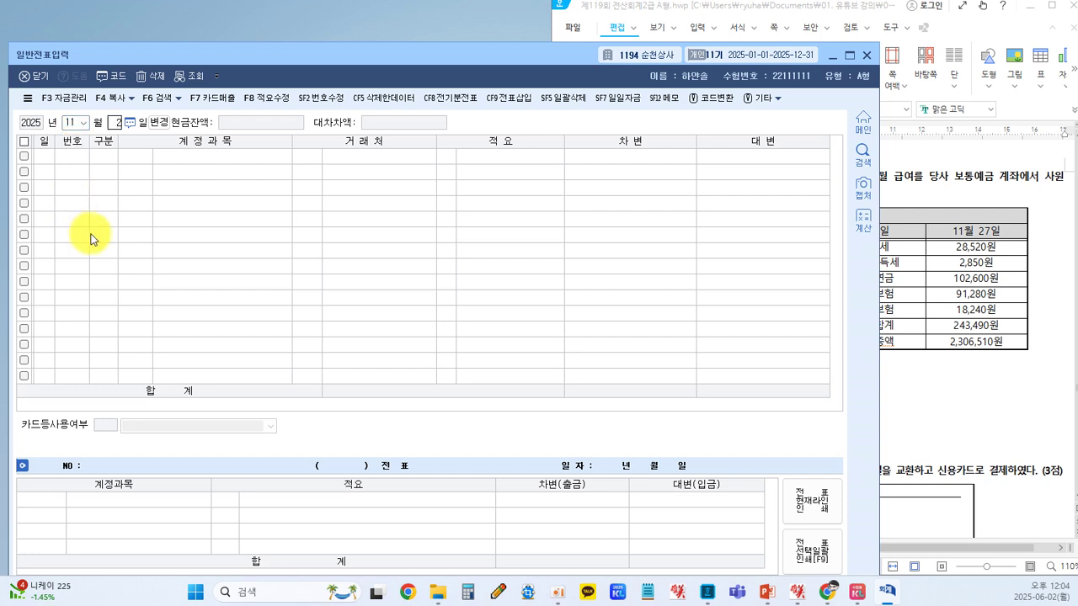
{"action": "type", "text": "7"}
{"action": "key", "text": "Return"}
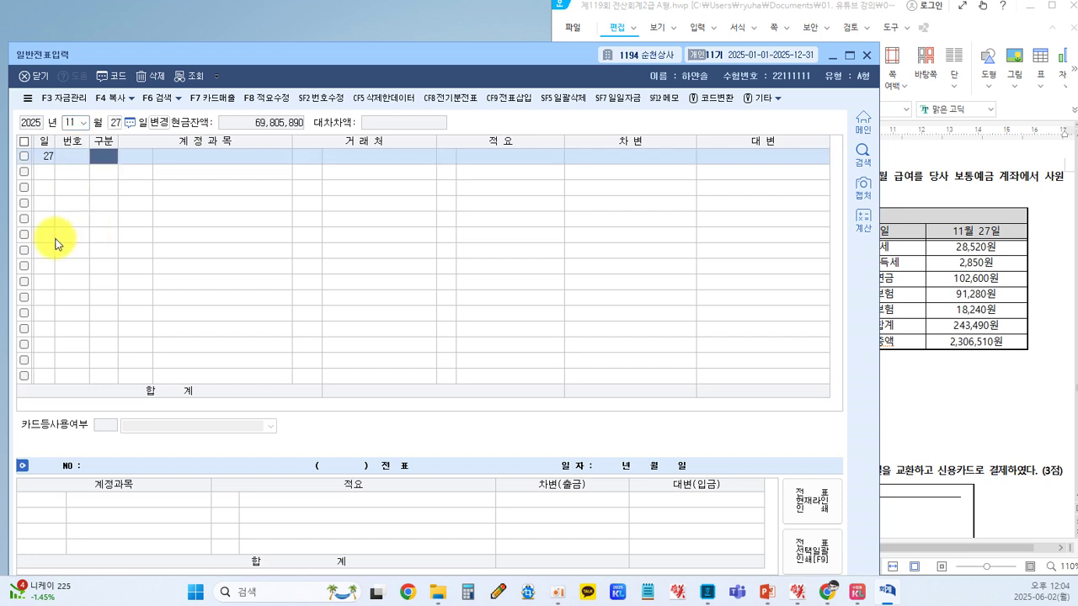
- Add a debit (차변) line with account 0801 급여 (판매관리비) and amount 2,550,000
{"action": "type", "text": "3"}
{"action": "key", "text": "Return"}
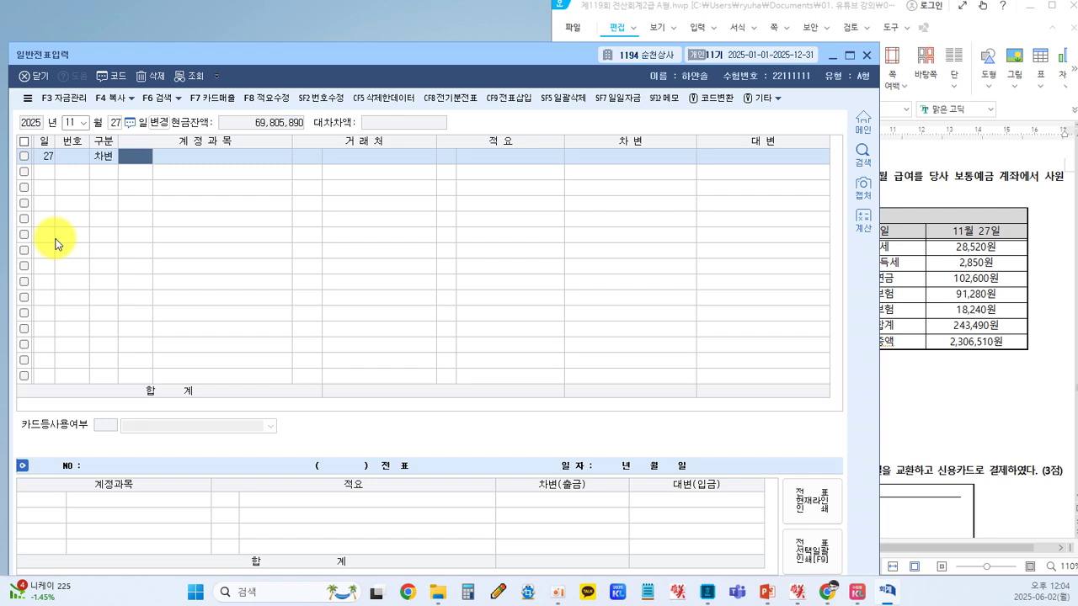
{"action": "key", "text": "F2"}
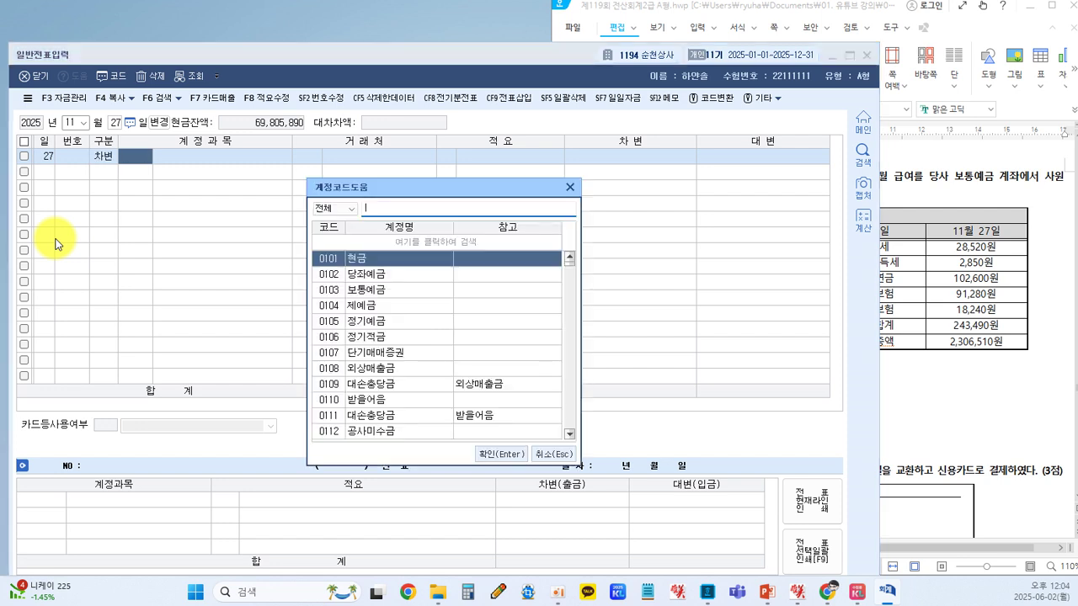
{"action": "type", "text": "급여"}
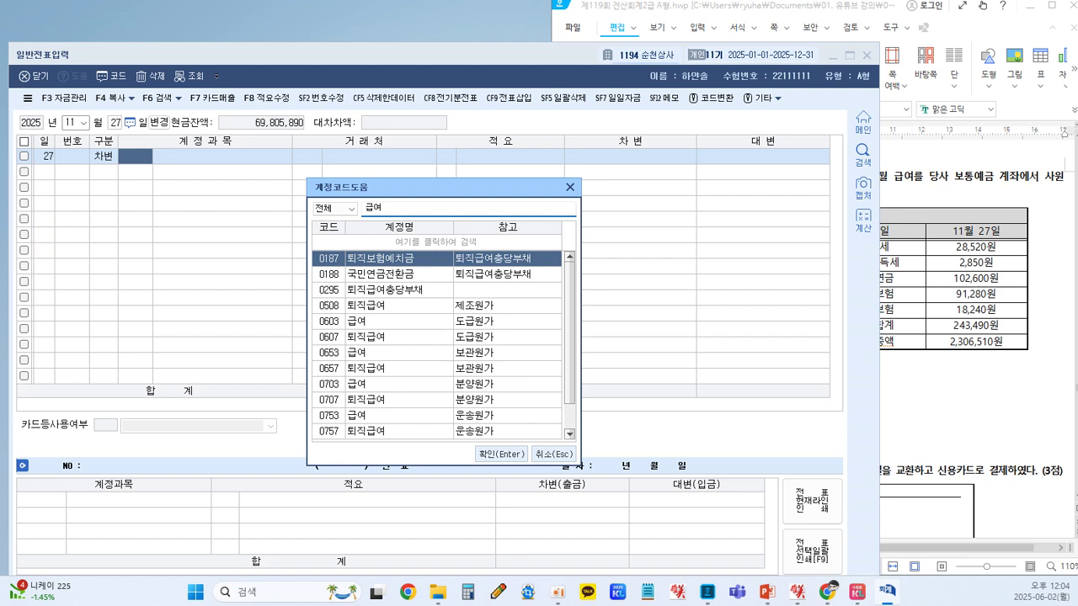
{"action": "key", "text": "Down"}
{"action": "key", "text": "Down"}
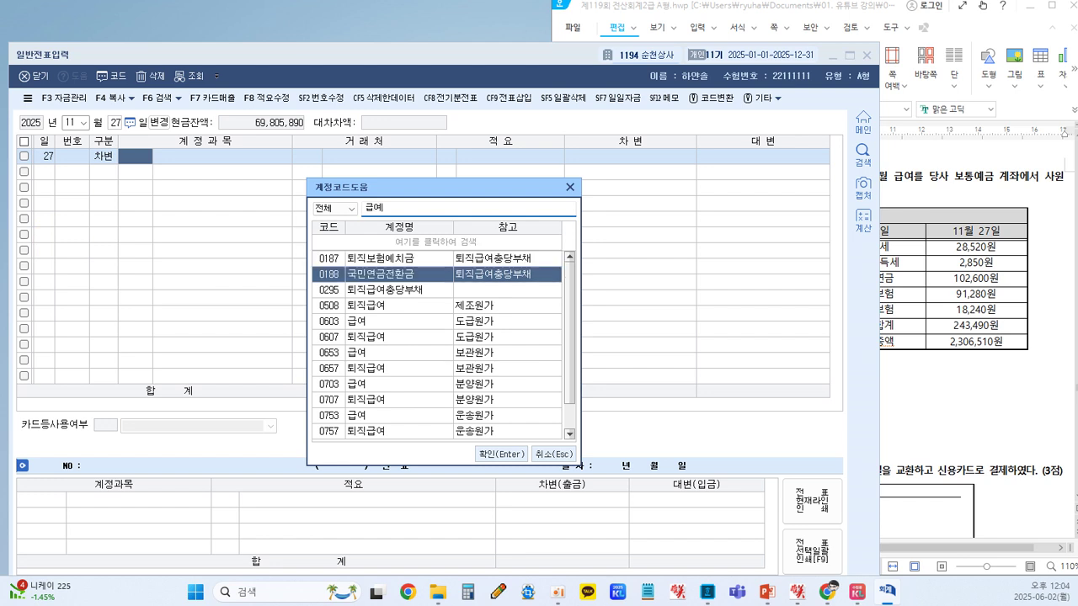
{"action": "key", "text": "Down"}
{"action": "key", "text": "Down"}
{"action": "key", "text": "Down"}
{"action": "key", "text": "Down"}
{"action": "key", "text": "Down"}
{"action": "key", "text": "Down"}
{"action": "key", "text": "Down"}
{"action": "key", "text": "Down"}
{"action": "key", "text": "Down"}
{"action": "key", "text": "Down"}
{"action": "key", "text": "Down"}
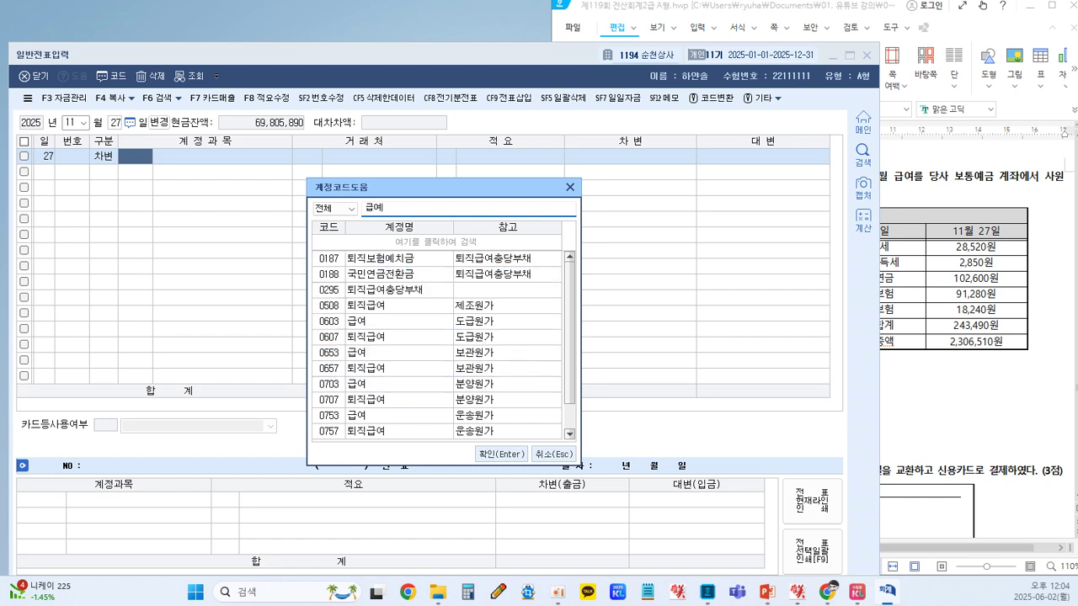
{"action": "key", "text": "Up"}
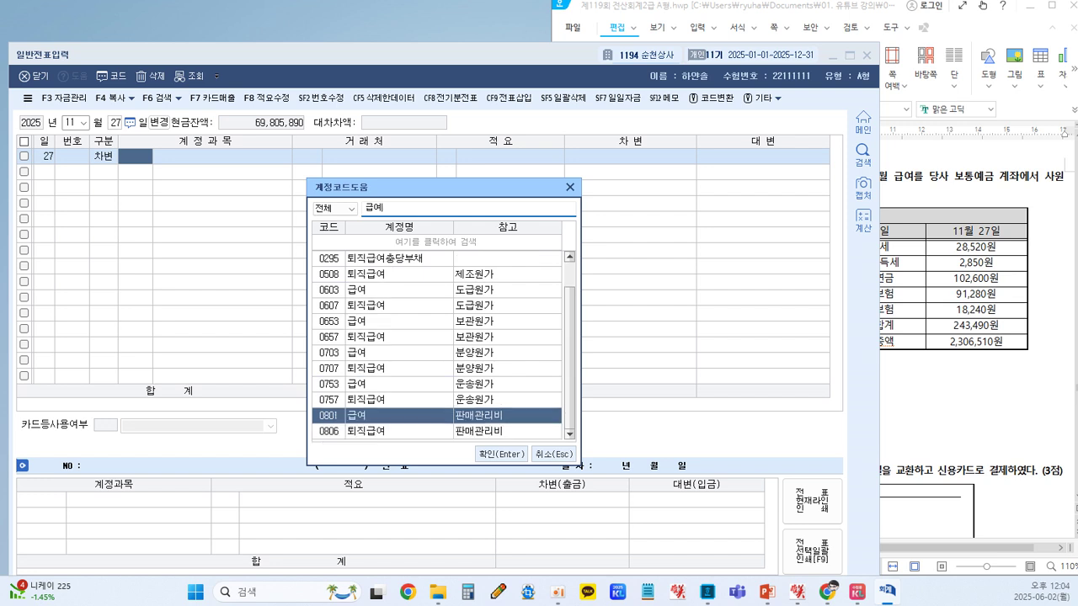
{"action": "key", "text": "Return"}
{"action": "key", "text": "Return"}
{"action": "key", "text": "Return"}
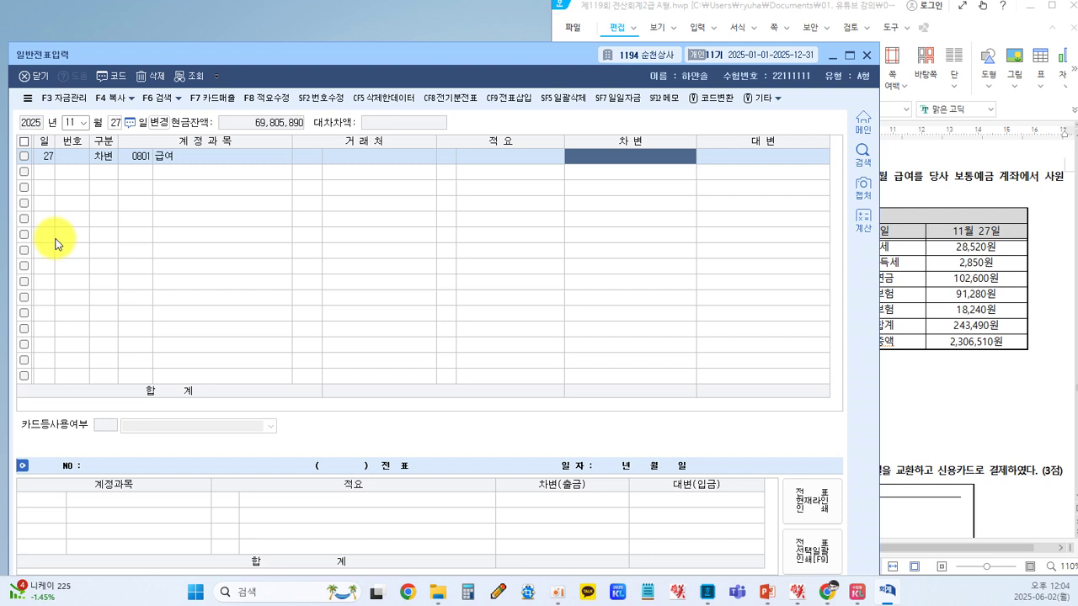
{"action": "type", "text": "2,"}
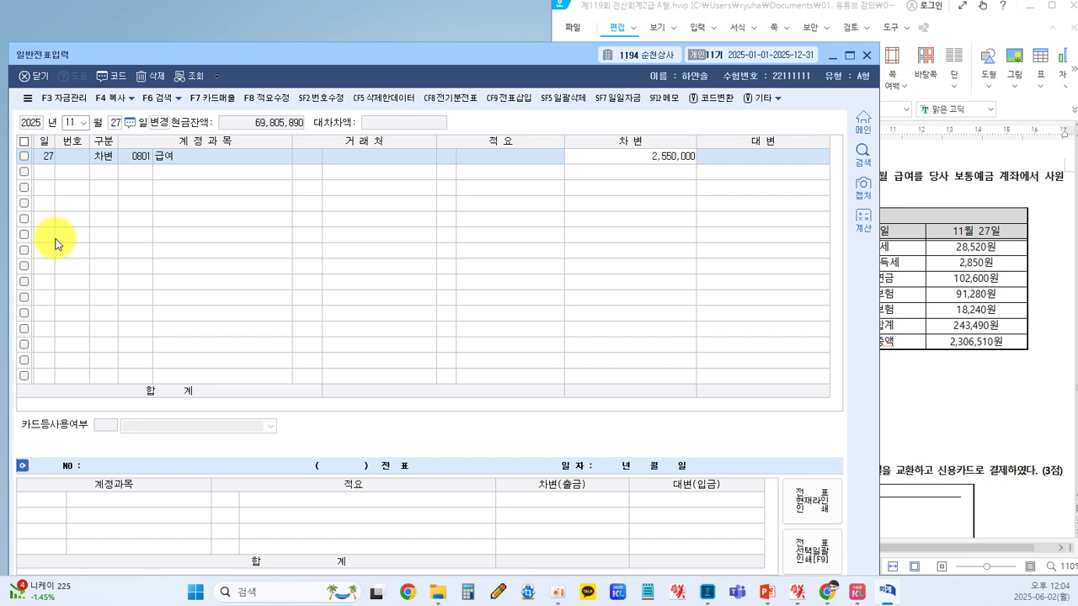
{"action": "type", "text": "550,000"}
{"action": "key", "text": "Return"}
- Add a credit (대변) line with account 0254 예수금 and set its amount to 243,490
{"action": "key", "text": "Return"}
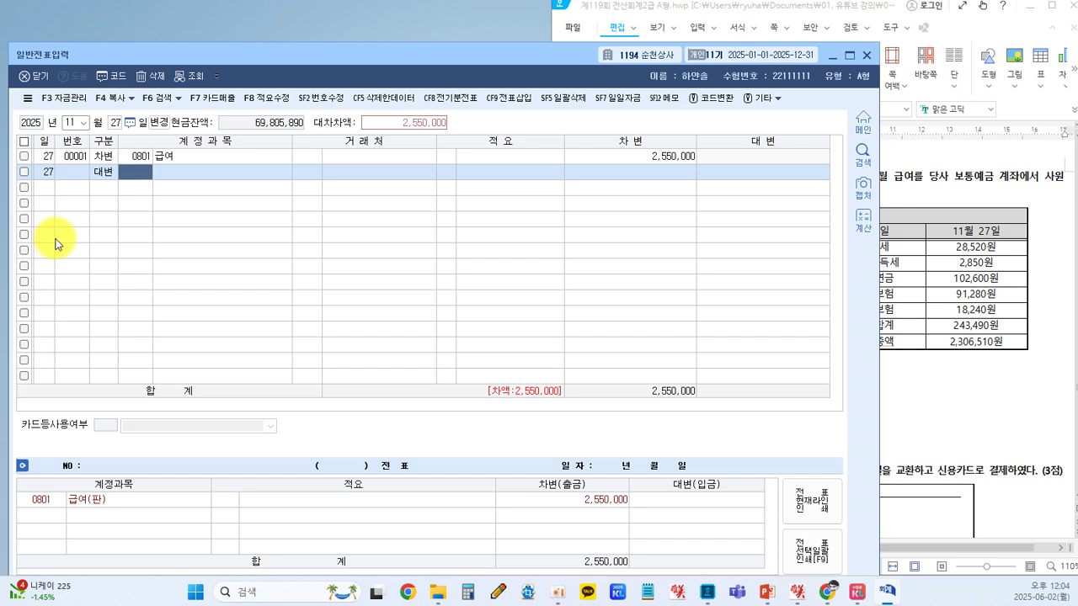
{"action": "type", "text": "254"}
{"action": "key", "text": "Return"}
{"action": "key", "text": "Return"}
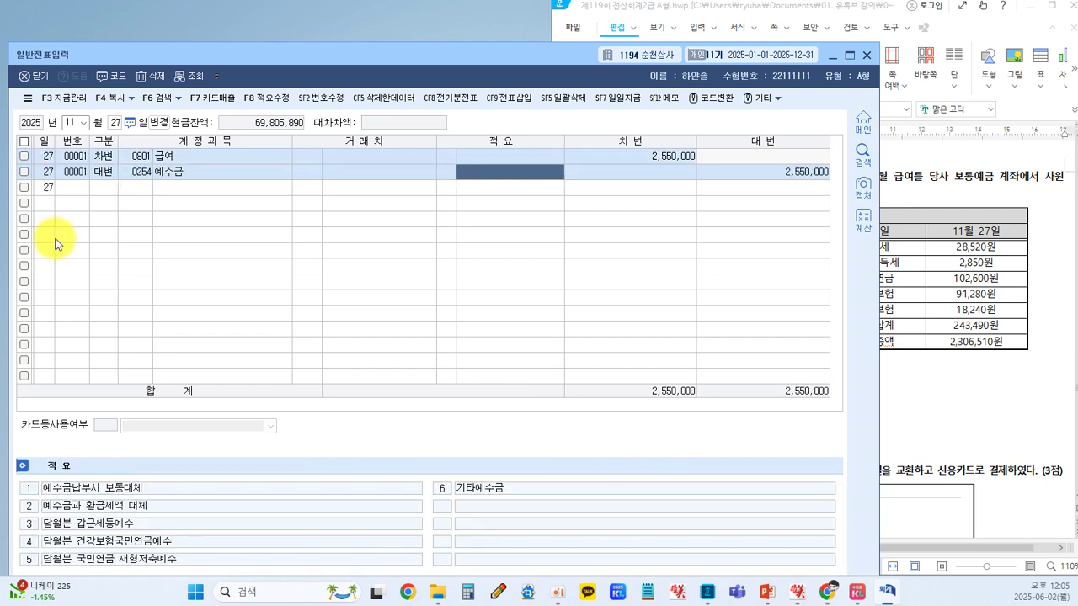
{"action": "key", "text": "Return"}
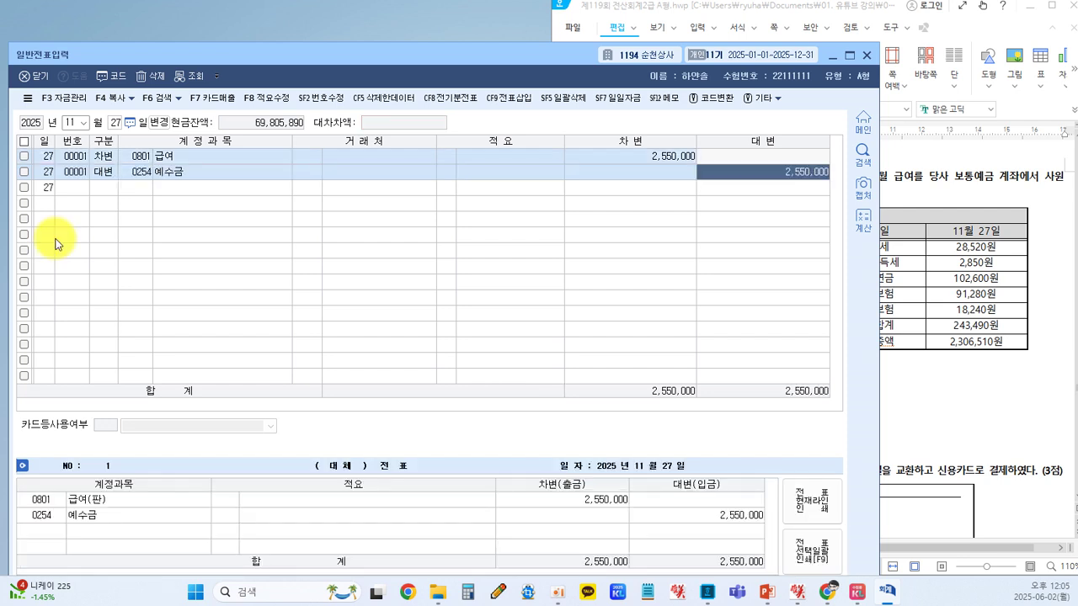
{"action": "type", "text": "243,490"}
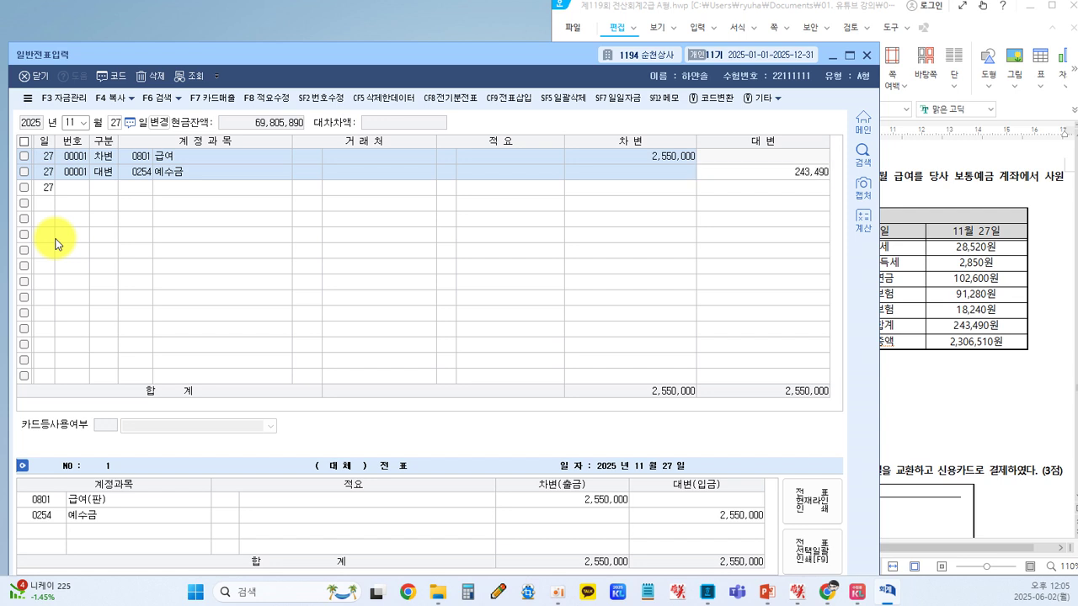
{"action": "key", "text": "Return"}
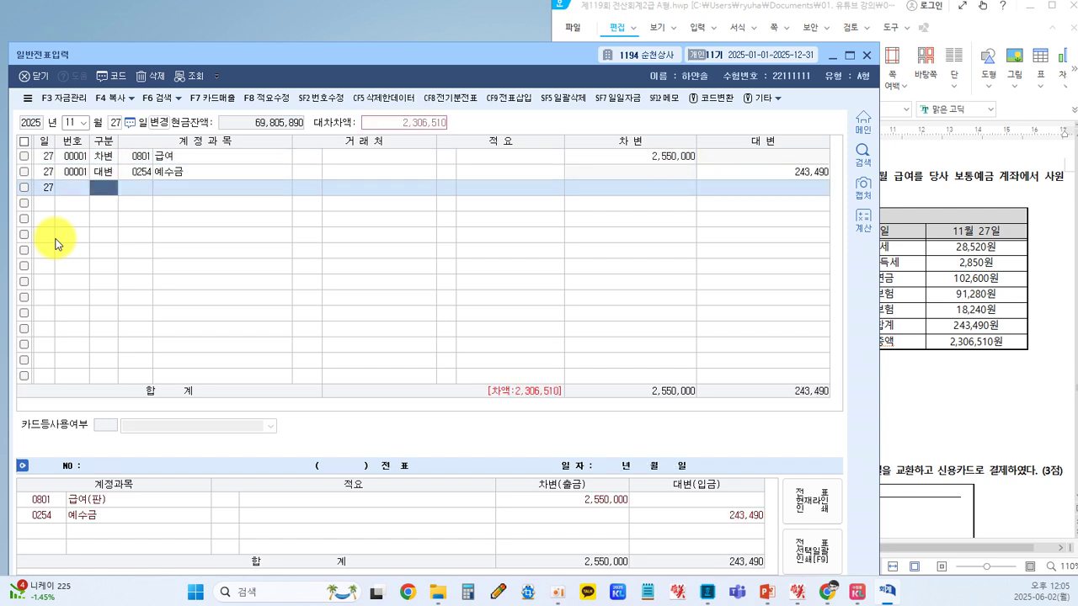
- Add a credit (대변) line with account 0103 보통예금 for 2,306,510 and move the voucher window slightly higher
{"action": "type", "text": "103"}
{"action": "key", "text": "Return"}
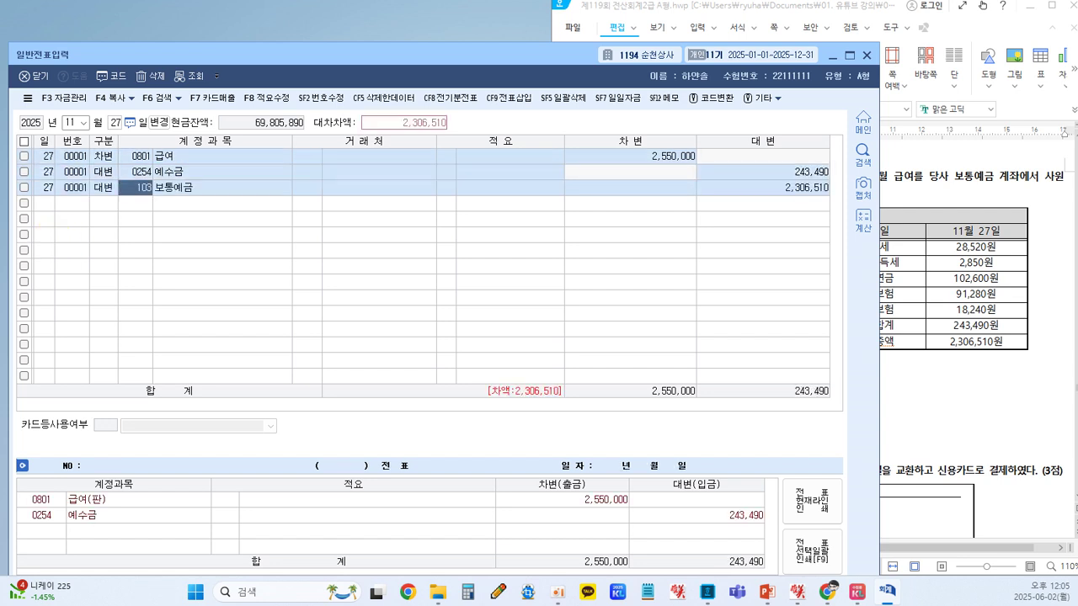
{"action": "key", "text": "Return"}
{"action": "key", "text": "Return"}
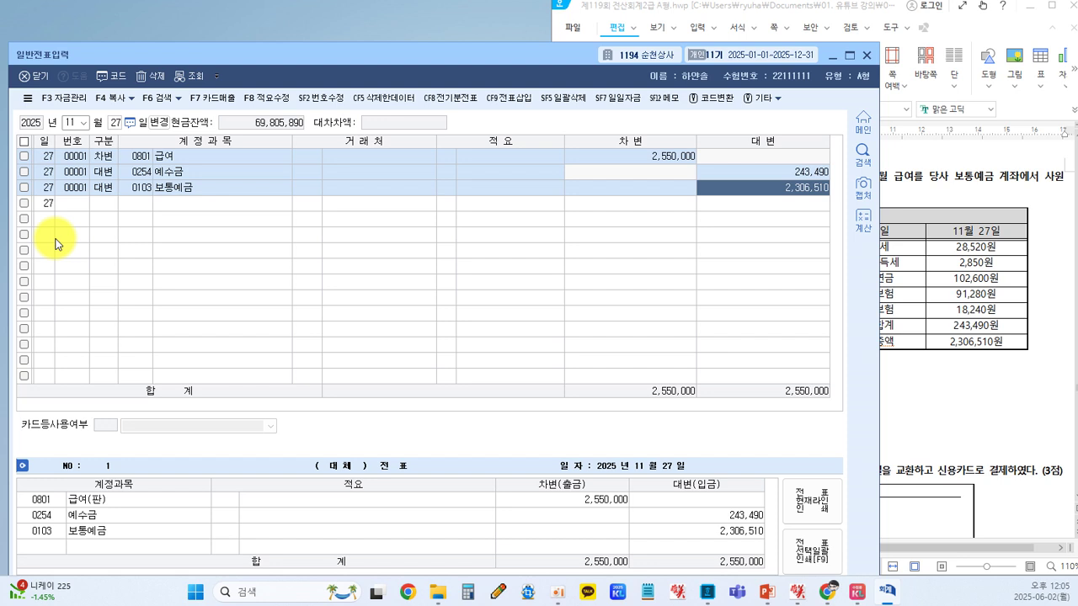
{"action": "left_click_drag", "start_coordinate": [284, 56], "coordinate": [278, 35]}
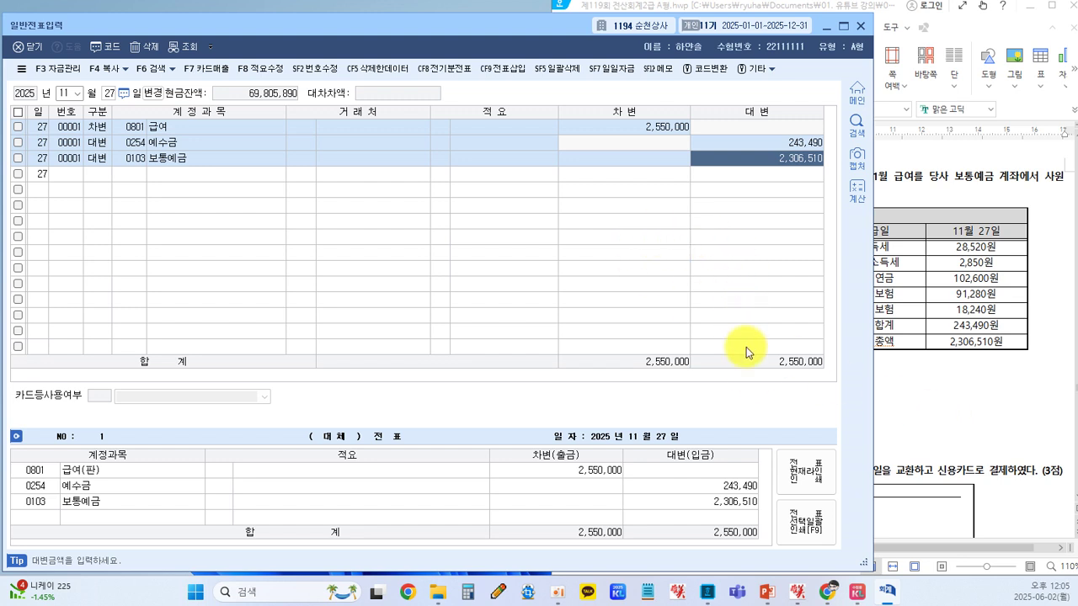
- In exam question [8], box 12월 28일, 업무용 자동차 and 신용카드로 결제 in red
{"action": "left_click", "coordinate": [944, 399]}
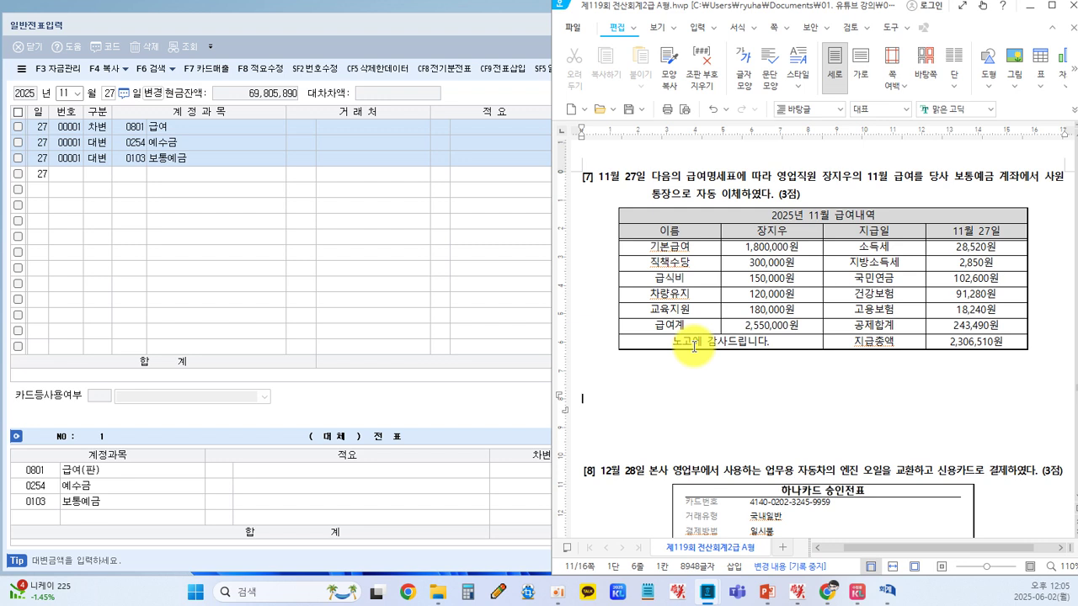
{"action": "scroll", "coordinate": [686, 347], "scroll_direction": "down", "scroll_amount": 5}
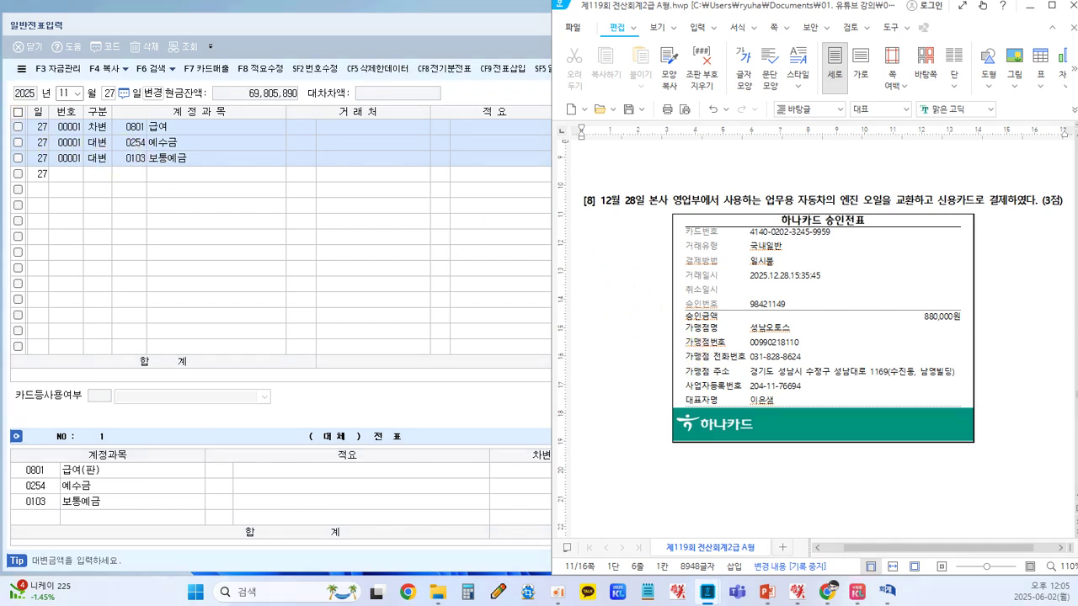
{"action": "mouse_move", "coordinate": [590, 184]}
{"action": "left_mouse_down"}
{"action": "mouse_move", "coordinate": [637, 218]}
{"action": "mouse_move", "coordinate": [633, 208]}
{"action": "mouse_move", "coordinate": [646, 209]}
{"action": "left_mouse_up"}
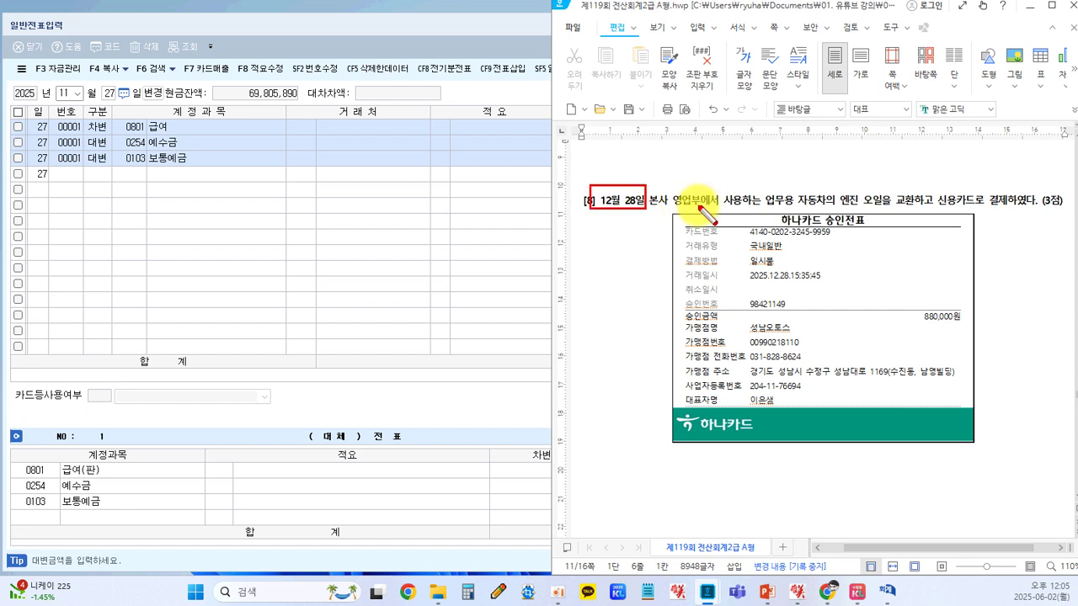
{"action": "left_click_drag", "start_coordinate": [763, 189], "coordinate": [825, 211]}
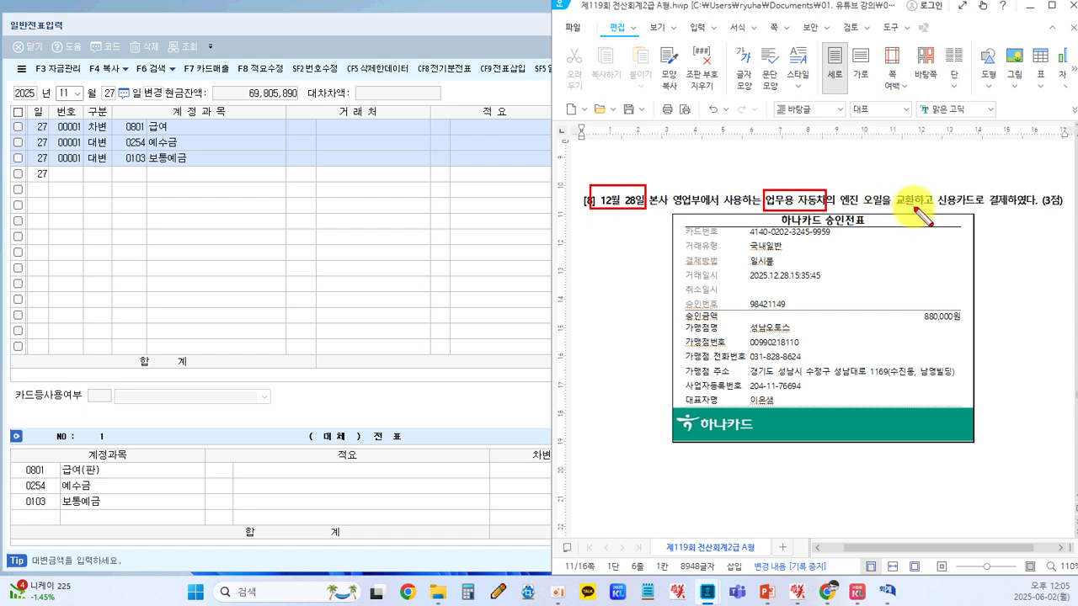
{"action": "left_click_drag", "start_coordinate": [937, 187], "coordinate": [1008, 210]}
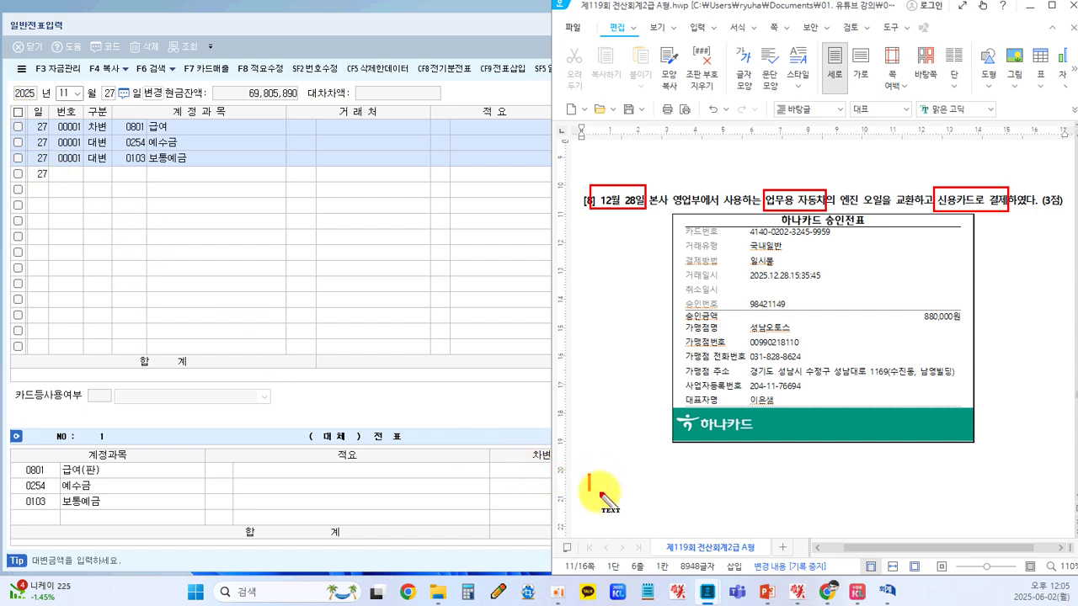
- Write a red on-screen journal note below question [8]: (차) 차량유지비 880,000, (대) 미지급금
{"action": "type", "text": "[ㅊㅏ] 차량ㅇ"}
{"action": "type", "text": "ㅠ지"}
{"action": "type", "text": "비 "}
{"action": "type", "text": "8"}
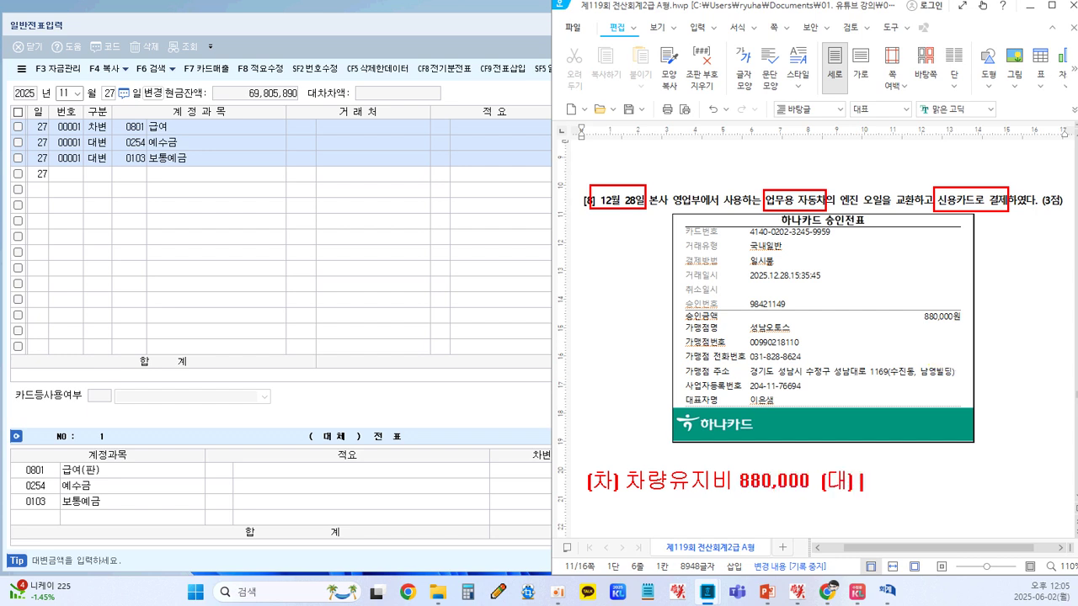
{"action": "type", "text": "80,000 [대] 미지급금 ("}
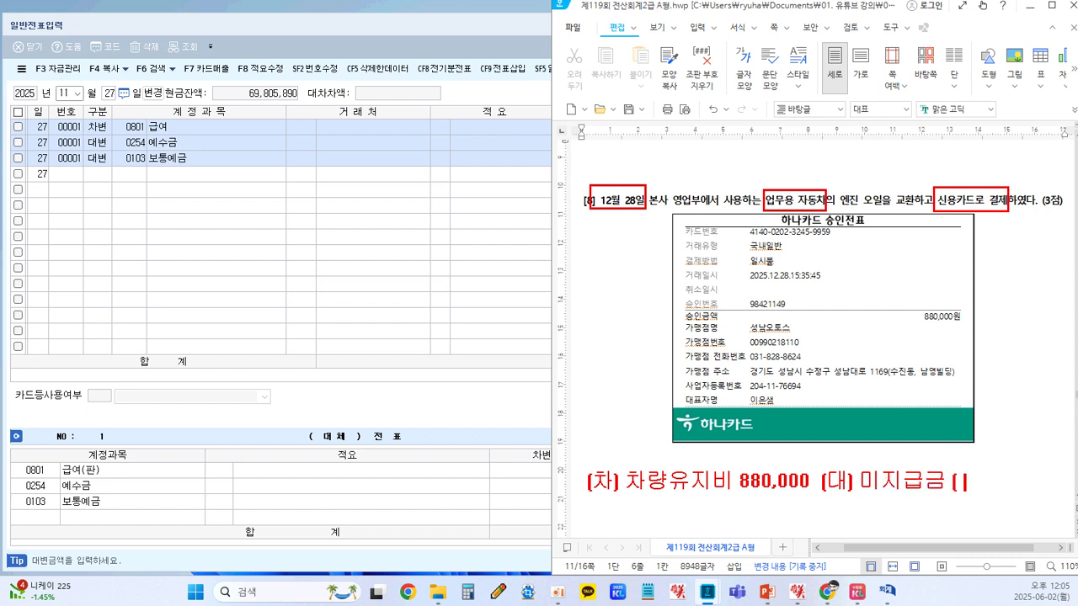
{"action": "type", "text": "[..."}
{"action": "type", "text": "8800,0"}
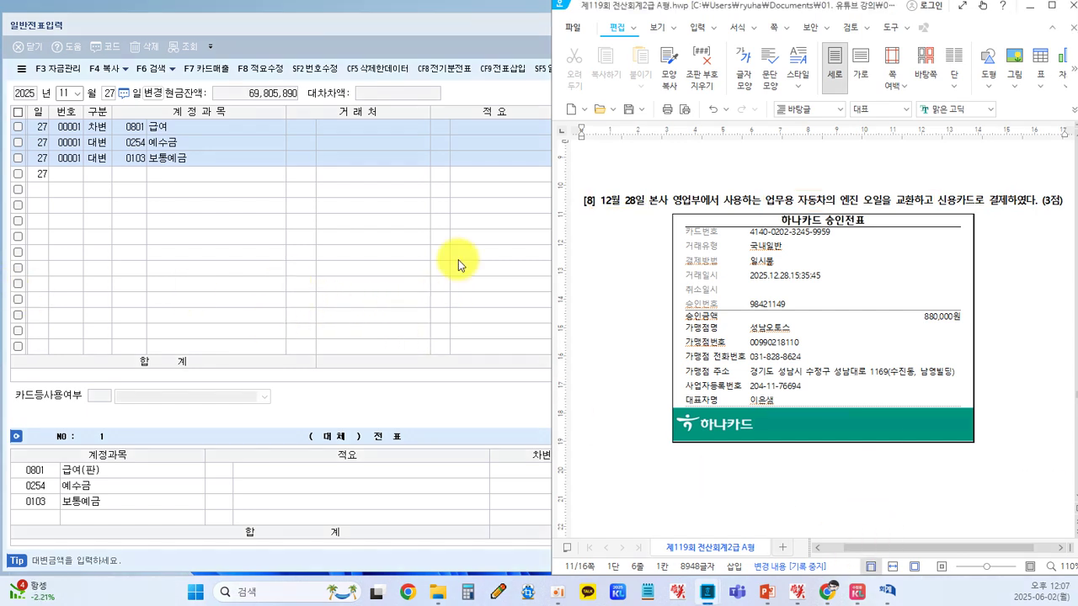
- Return to 일반전표입력 and set the voucher date to December 28
{"action": "left_click", "coordinate": [78, 93]}
{"action": "left_click", "coordinate": [78, 93]}
{"action": "left_click", "coordinate": [68, 203]}
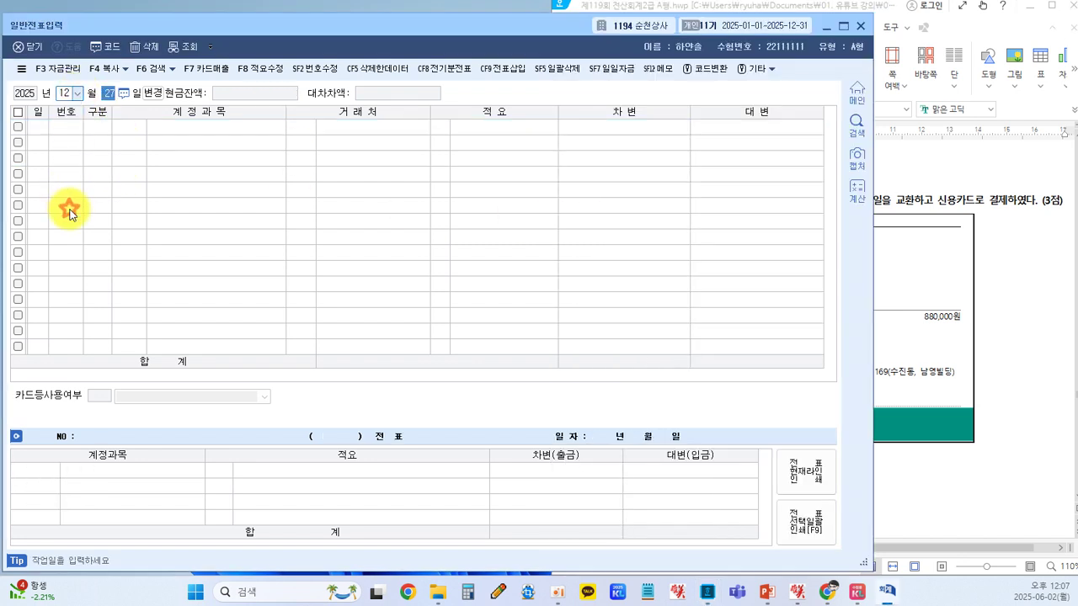
{"action": "type", "text": "28"}
{"action": "key", "text": "Return"}
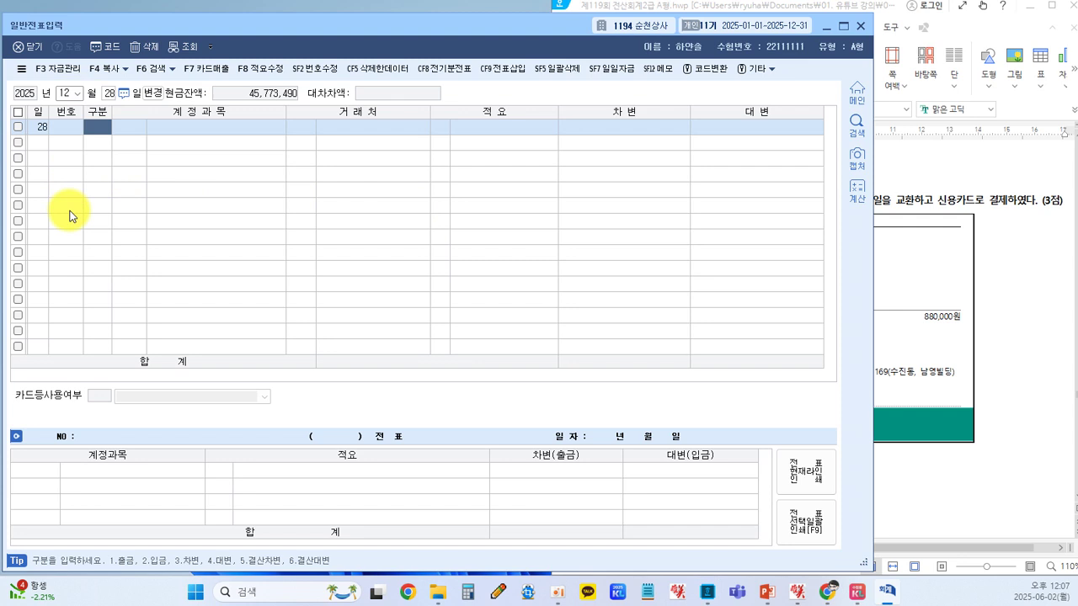
- Add a debit (차변) line with account 0822 차량유지비 (판매관리비) and amount 880,000
{"action": "type", "text": "3"}
{"action": "key", "text": "Return"}
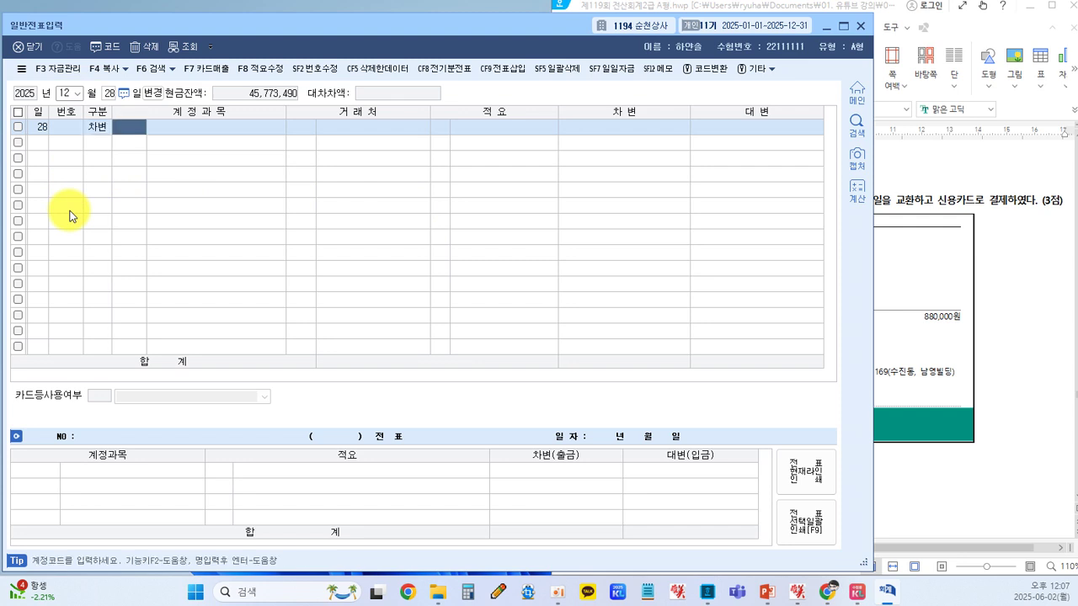
{"action": "type", "text": "차량"}
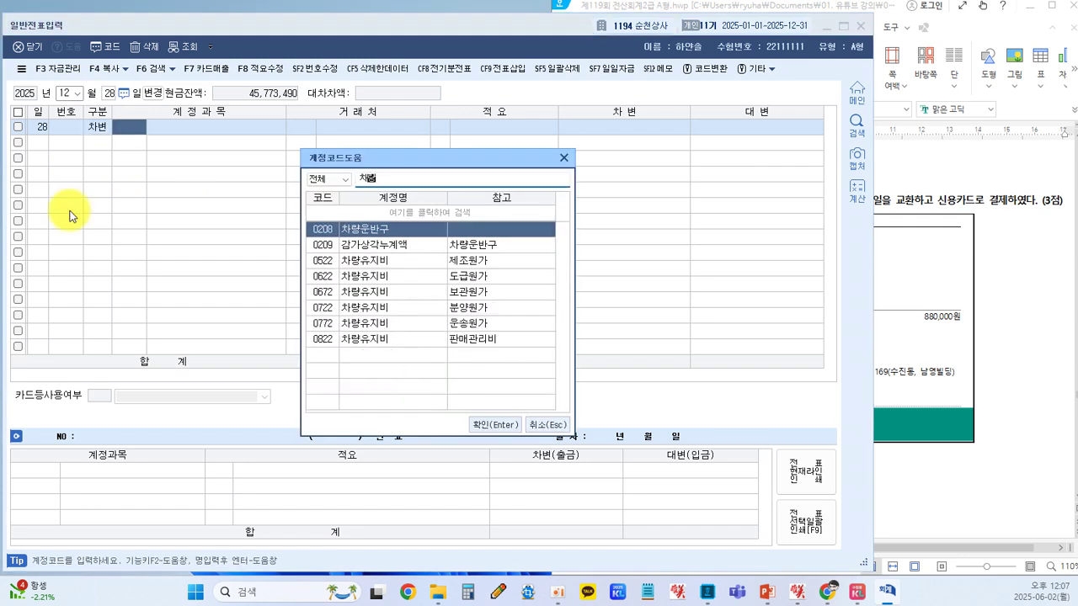
{"action": "type", "text": "유"}
{"action": "key", "text": "Down"}
{"action": "key", "text": "Down"}
{"action": "key", "text": "Down"}
{"action": "key", "text": "Down"}
{"action": "key", "text": "Down"}
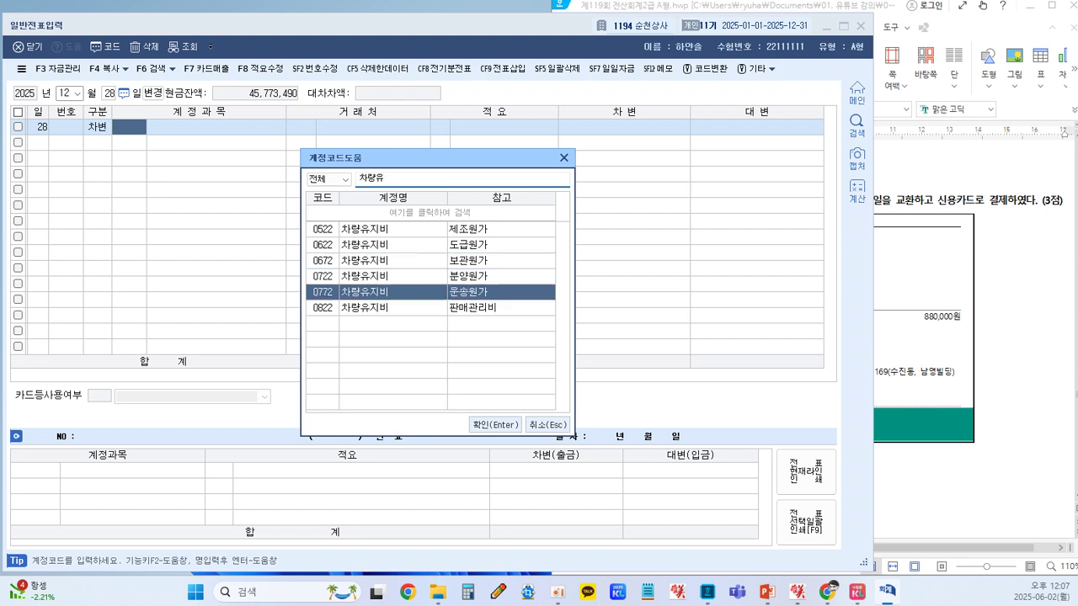
{"action": "key", "text": "Return"}
{"action": "key", "text": "Return"}
{"action": "key", "text": "Return"}
{"action": "key", "text": "Return"}
{"action": "key", "text": "Return"}
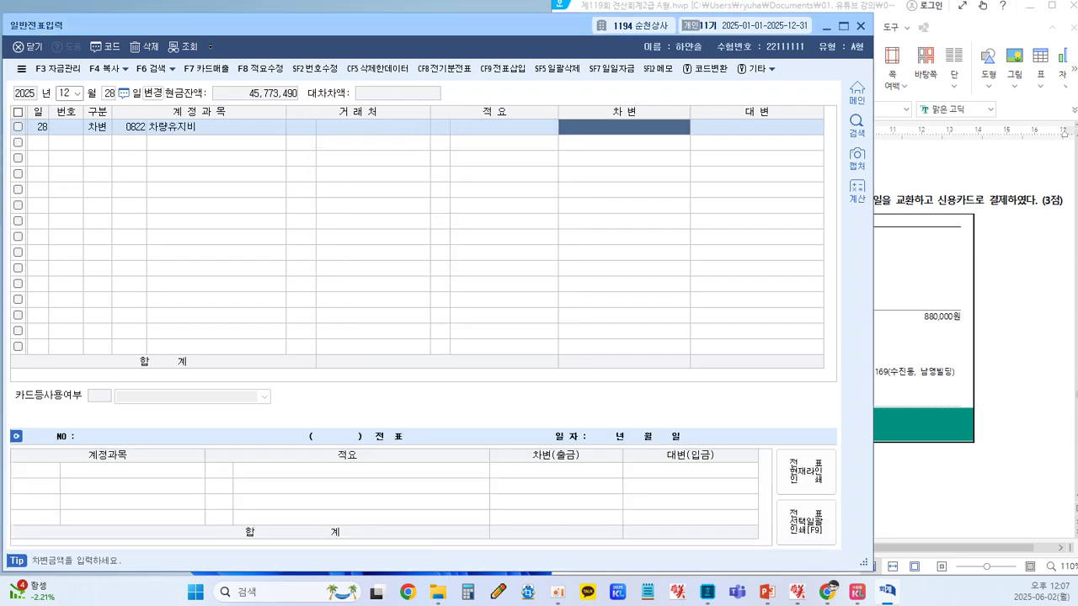
{"action": "type", "text": "880,000"}
{"action": "key", "text": "Return"}
- Add a credit (대변) line with account 0253 미지급금, 거래처 99603 하나카드 and amount 880,000
{"action": "type", "text": "4"}
{"action": "key", "text": "Return"}
{"action": "type", "text": "253"}
{"action": "key", "text": "Return"}
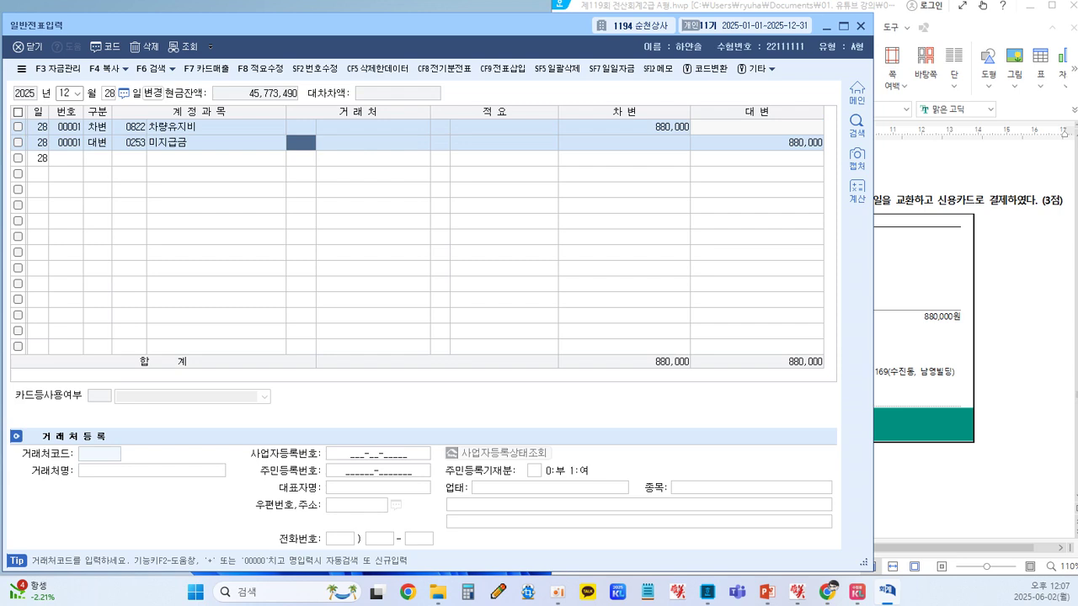
{"action": "type", "text": "하ㄴ"}
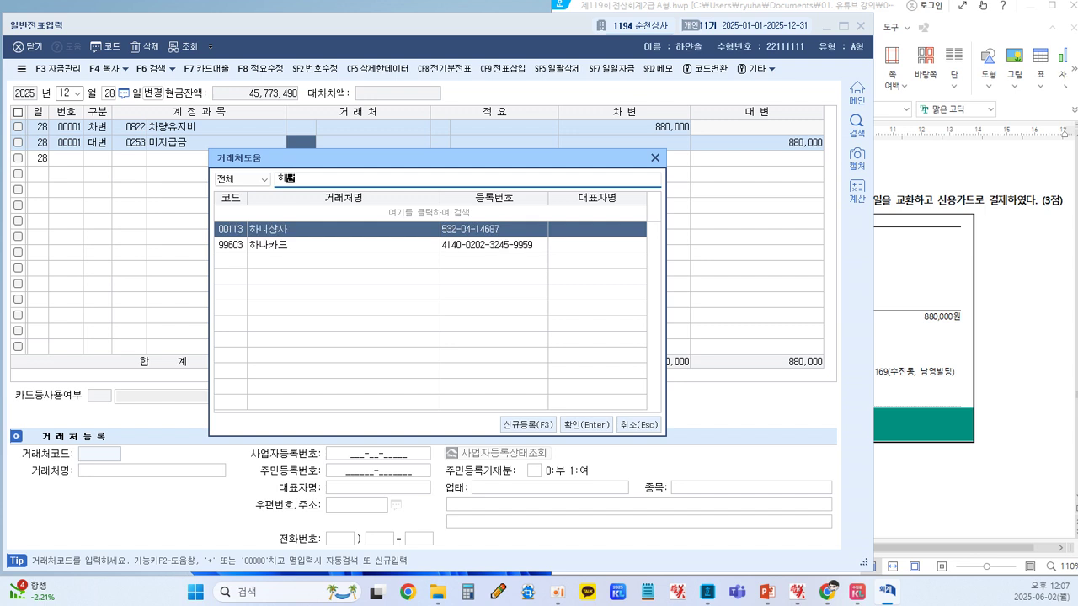
{"action": "type", "text": "ㅏ"}
{"action": "key", "text": "Return"}
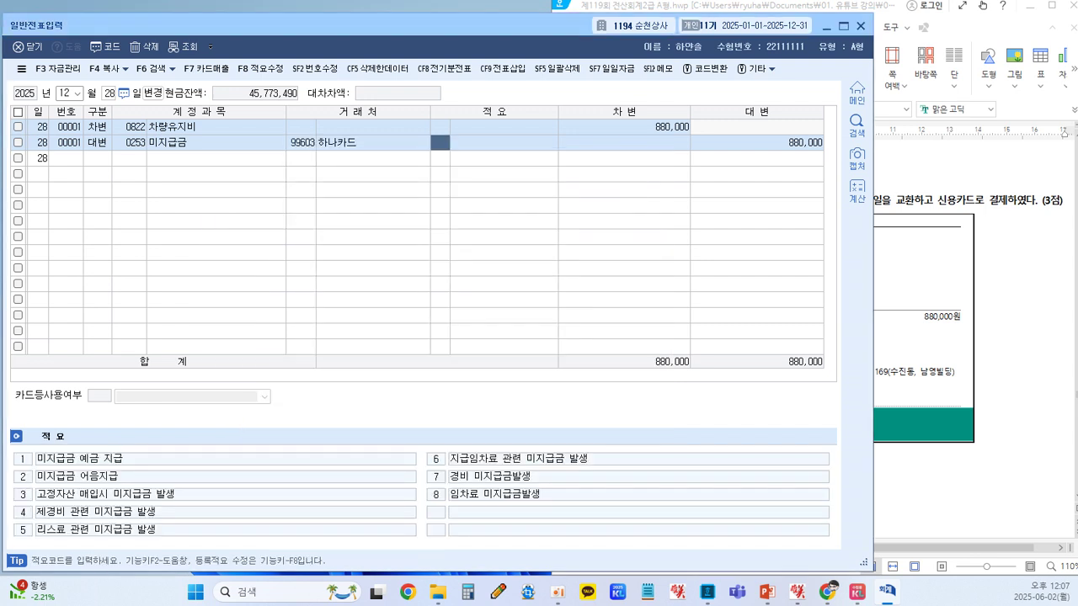
{"action": "key", "text": "Return"}
{"action": "key", "text": "Return"}
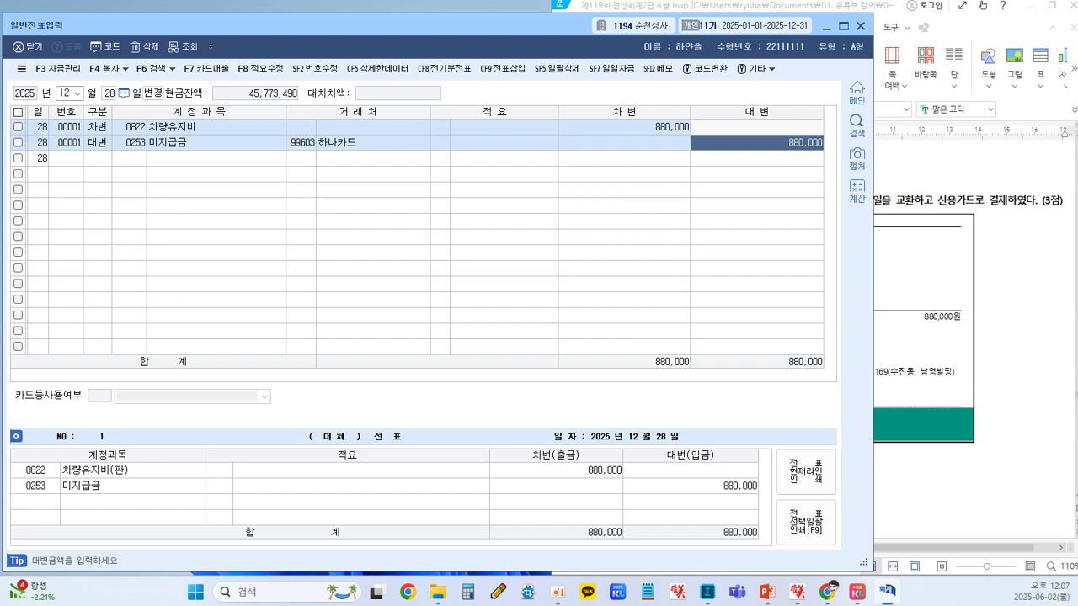
{"action": "key", "text": "Return"}
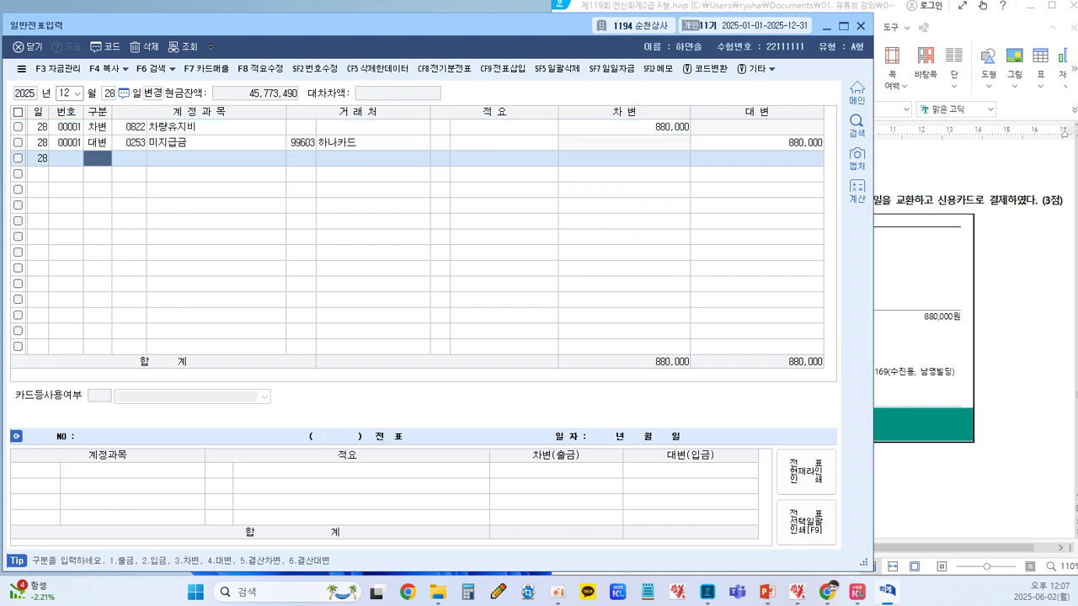
- Go on to 문제5 question [1] in the exam document and load the existing August 29 voucher in 일반전표입력
{"action": "left_click", "coordinate": [969, 411]}
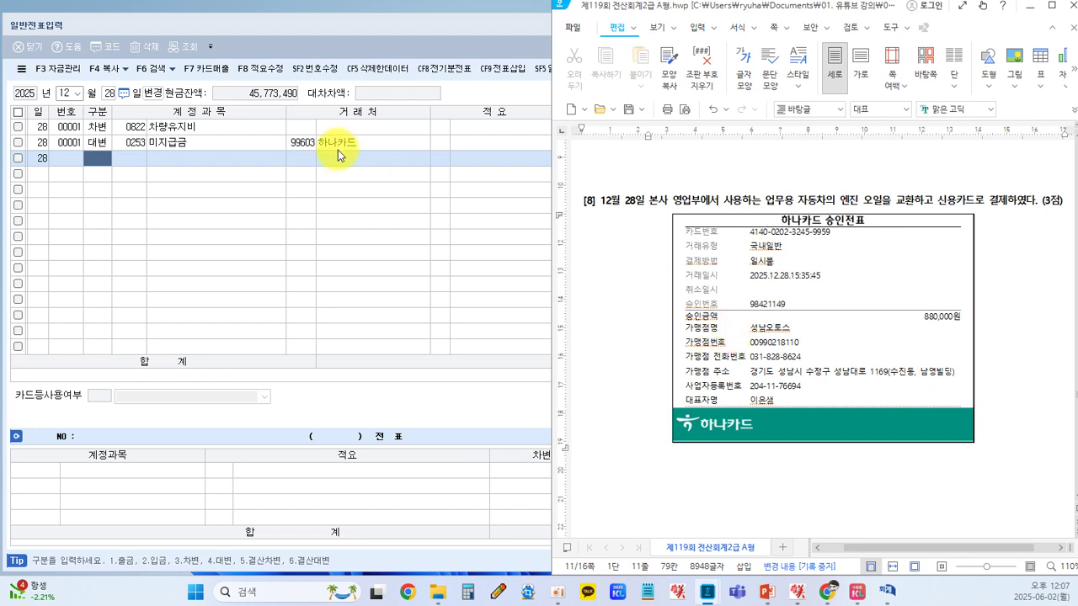
{"action": "scroll", "coordinate": [752, 325], "scroll_direction": "down", "scroll_amount": 8}
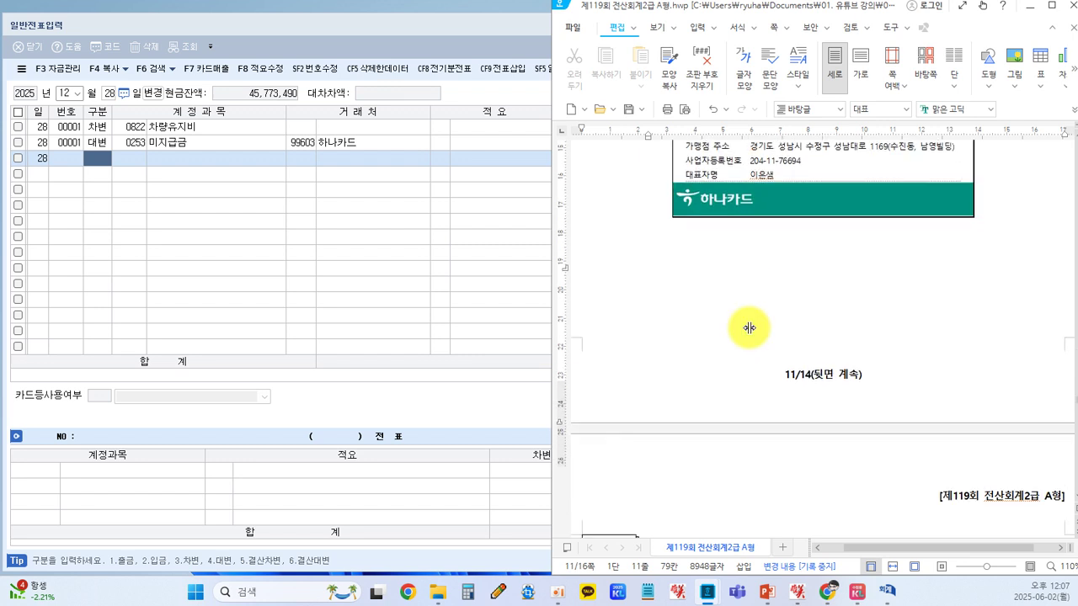
{"action": "scroll", "coordinate": [747, 328], "scroll_direction": "down", "scroll_amount": 5}
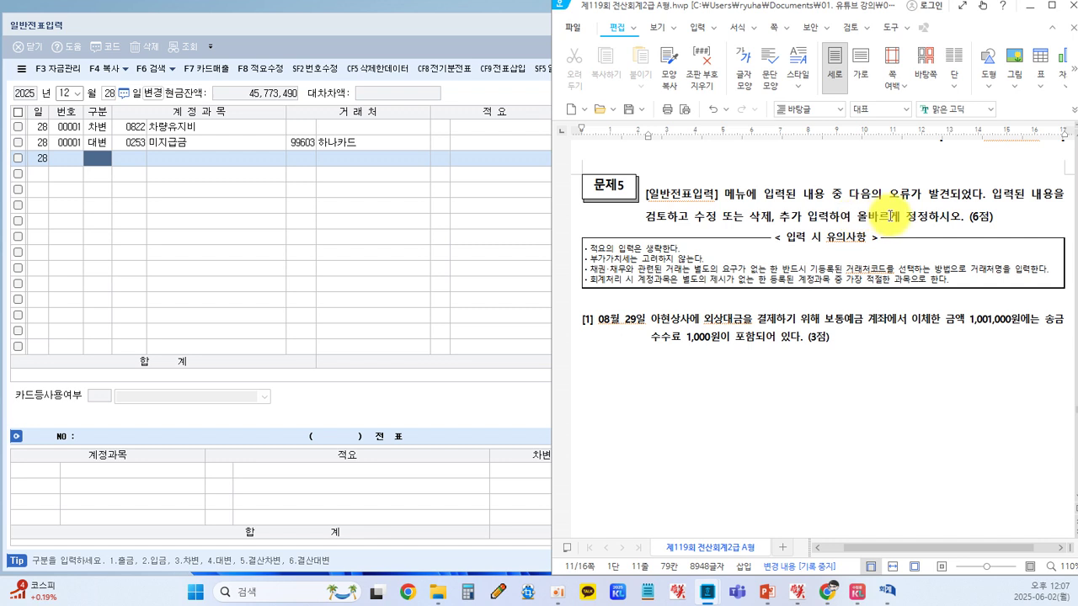
{"action": "scroll", "coordinate": [852, 235], "scroll_direction": "down", "scroll_amount": 1}
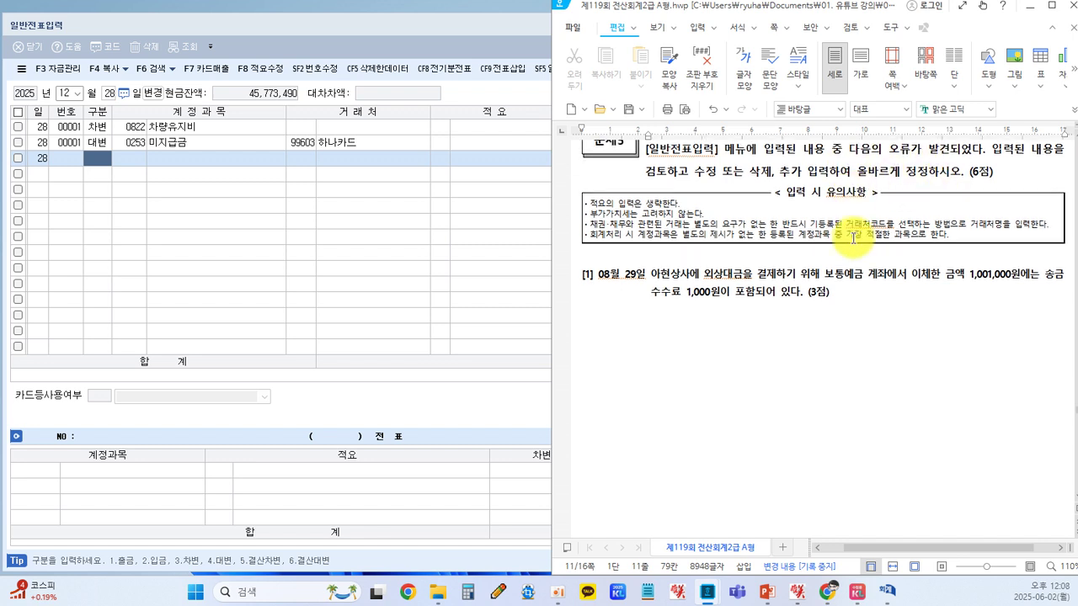
{"action": "left_click", "coordinate": [645, 312]}
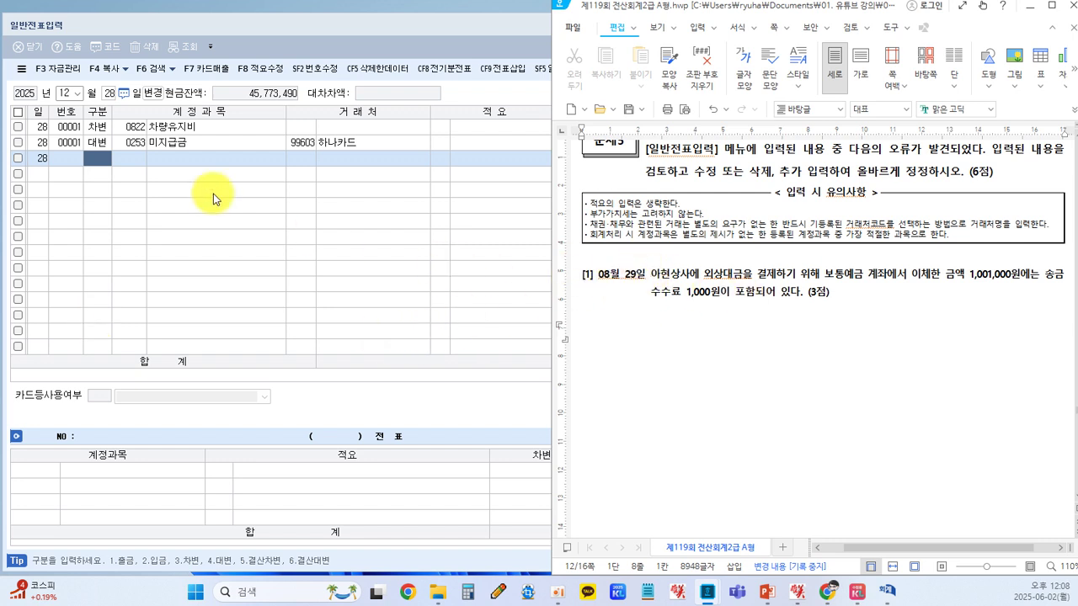
{"action": "left_click", "coordinate": [78, 95]}
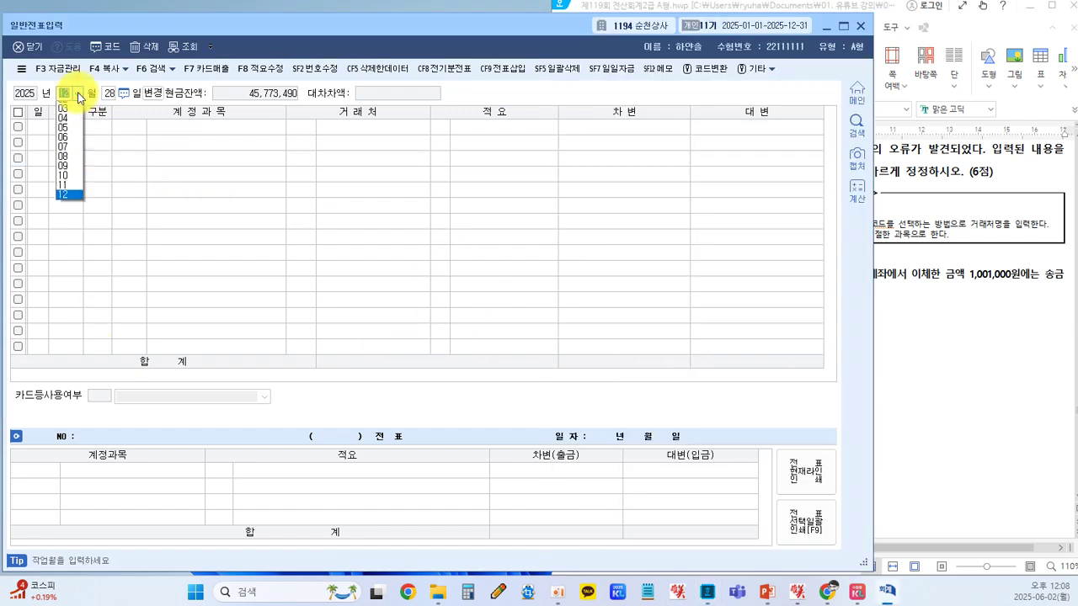
{"action": "left_click", "coordinate": [67, 172]}
{"action": "type", "text": "29"}
{"action": "key", "text": "Return"}
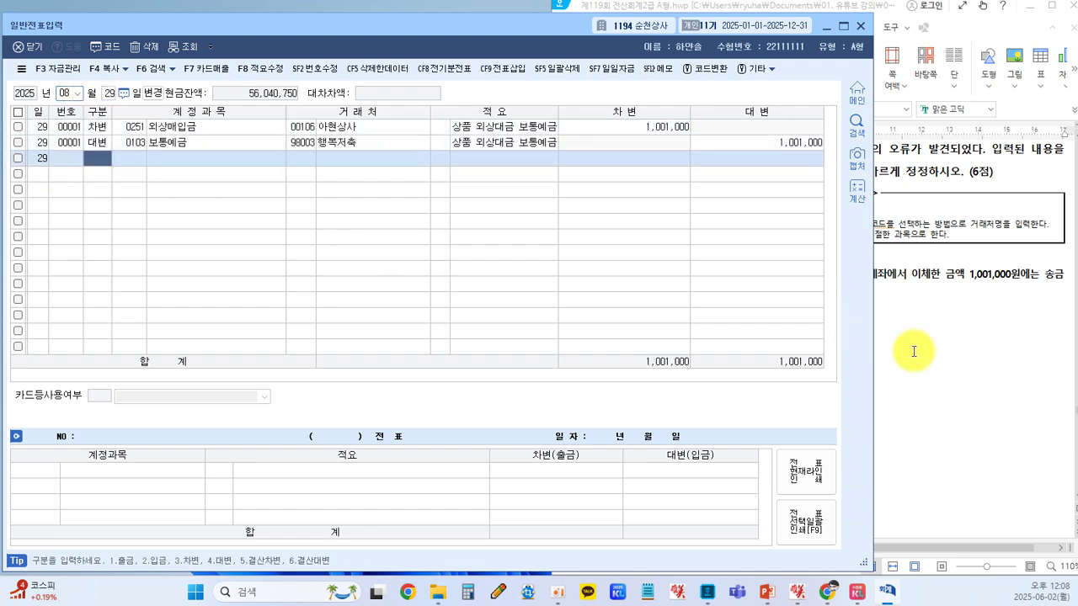
- Box the date 08월 29일 in the question and the voucher's 0251 외상매입금 account in red, and clear the annotations
{"action": "left_click", "coordinate": [888, 345]}
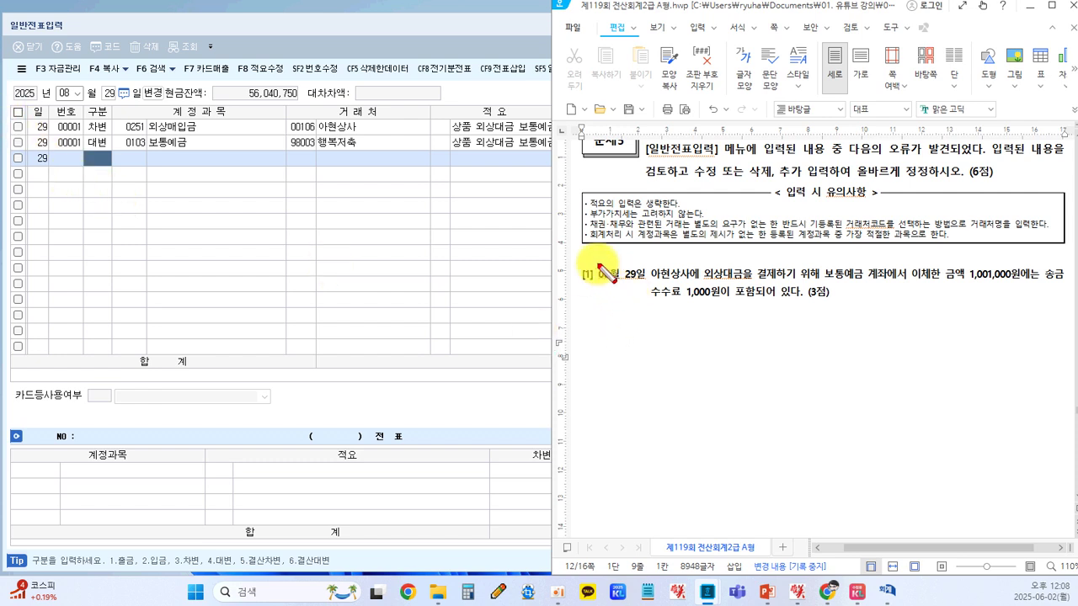
{"action": "left_click_drag", "start_coordinate": [595, 285], "coordinate": [637, 267]}
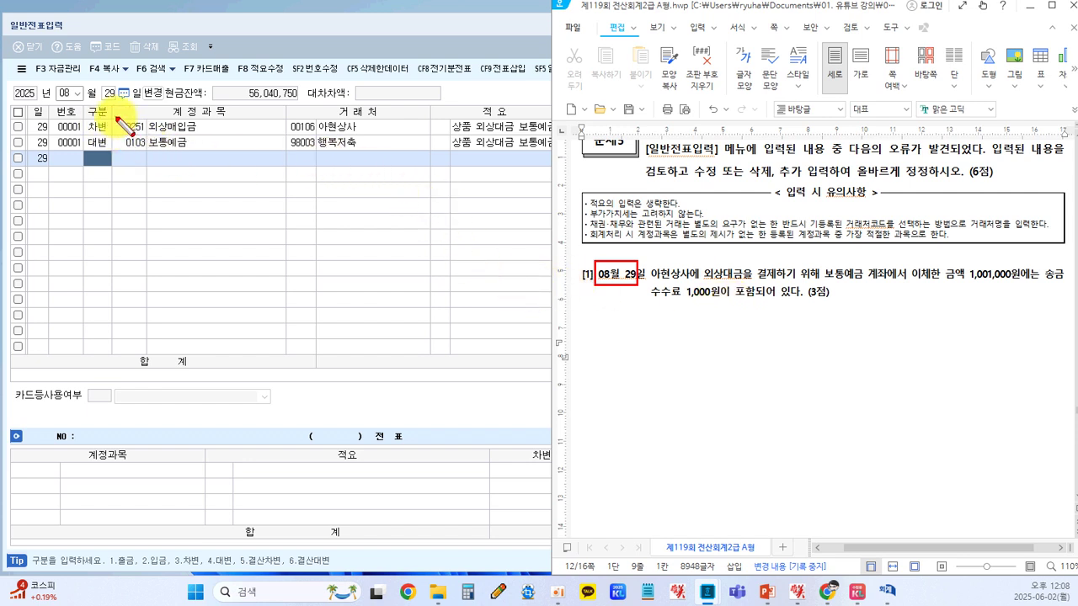
{"action": "mouse_move", "coordinate": [113, 118]}
{"action": "left_mouse_down"}
{"action": "mouse_move", "coordinate": [193, 135]}
{"action": "mouse_move", "coordinate": [286, 136]}
{"action": "left_mouse_up"}
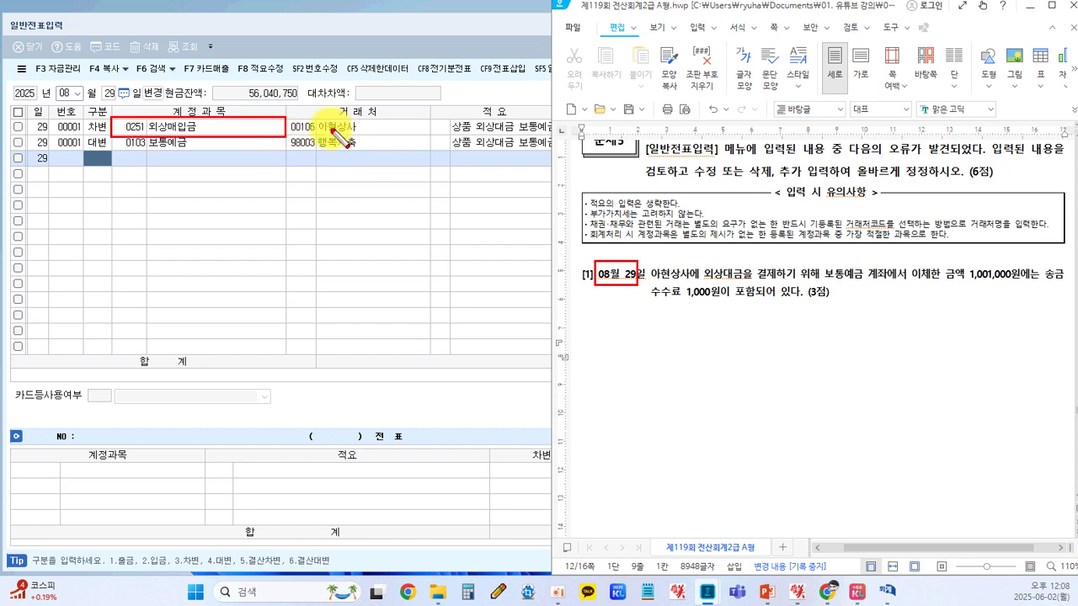
{"action": "right_click", "coordinate": [402, 198]}
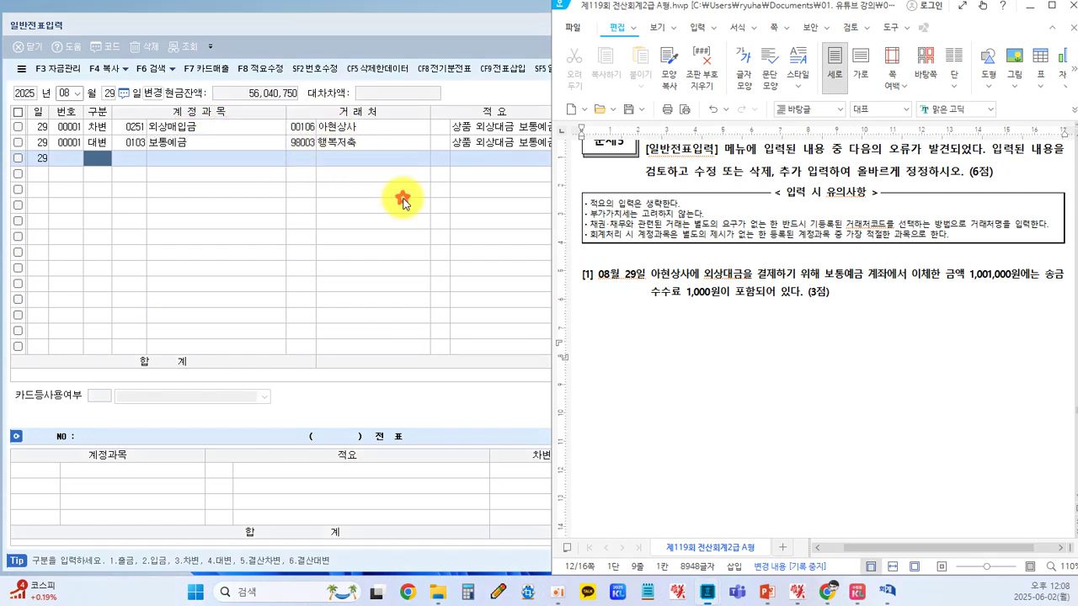
- Set the debit amount of the August 29 외상매입금 line for 아현상사 to 1,000,000
{"action": "left_click", "coordinate": [402, 200]}
{"action": "left_click", "coordinate": [647, 128]}
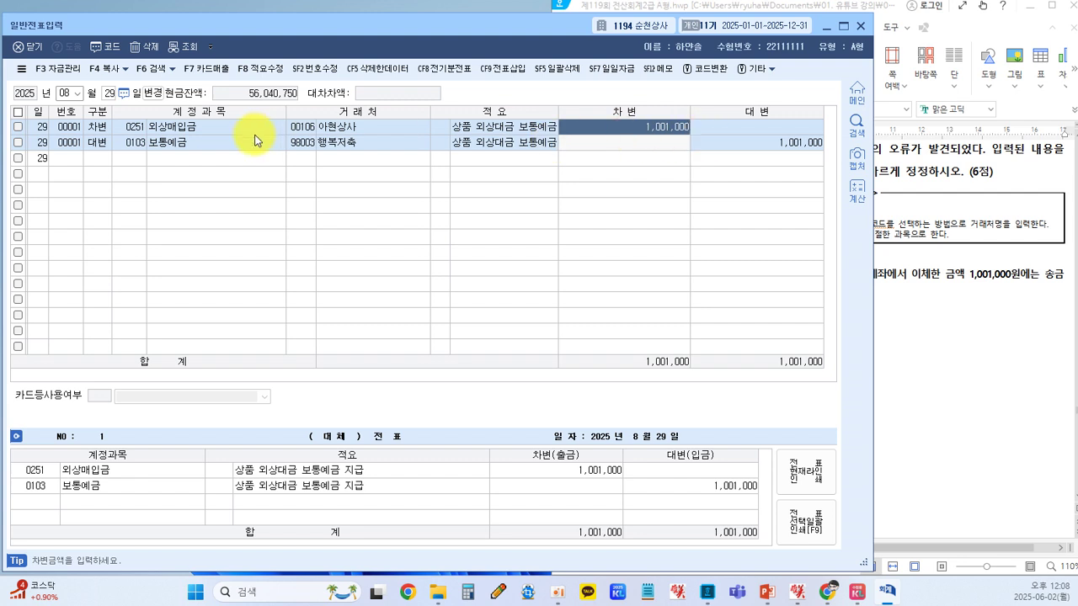
{"action": "type", "text": "1000"}
{"action": "key", "text": "Return"}
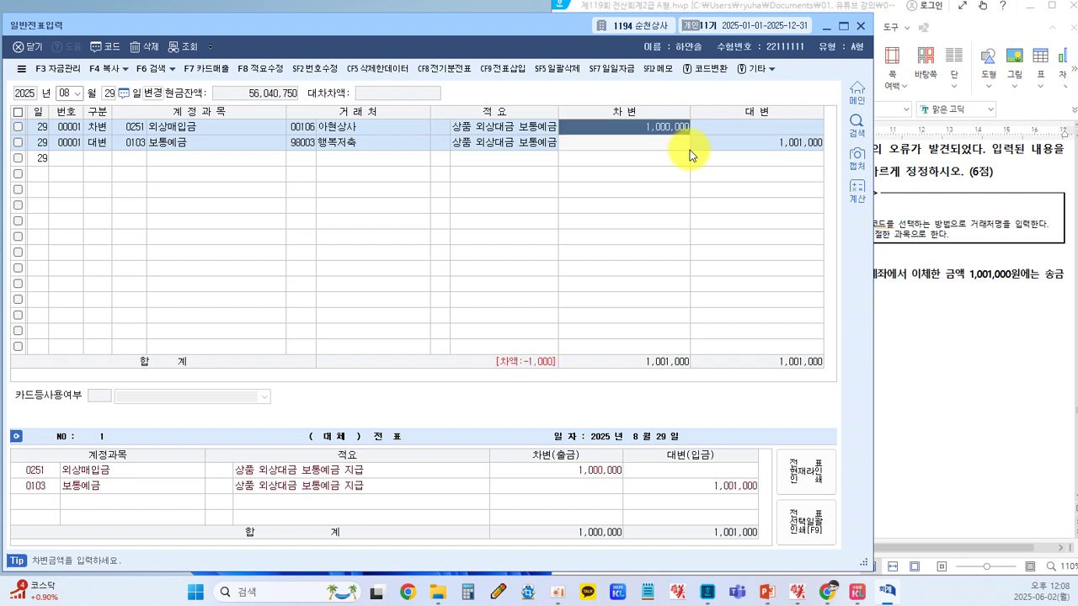
- Confirm the 외상매입금 amount and begin a new debit (차변) line below the existing August 29 voucher lines
{"action": "key", "text": "Return"}
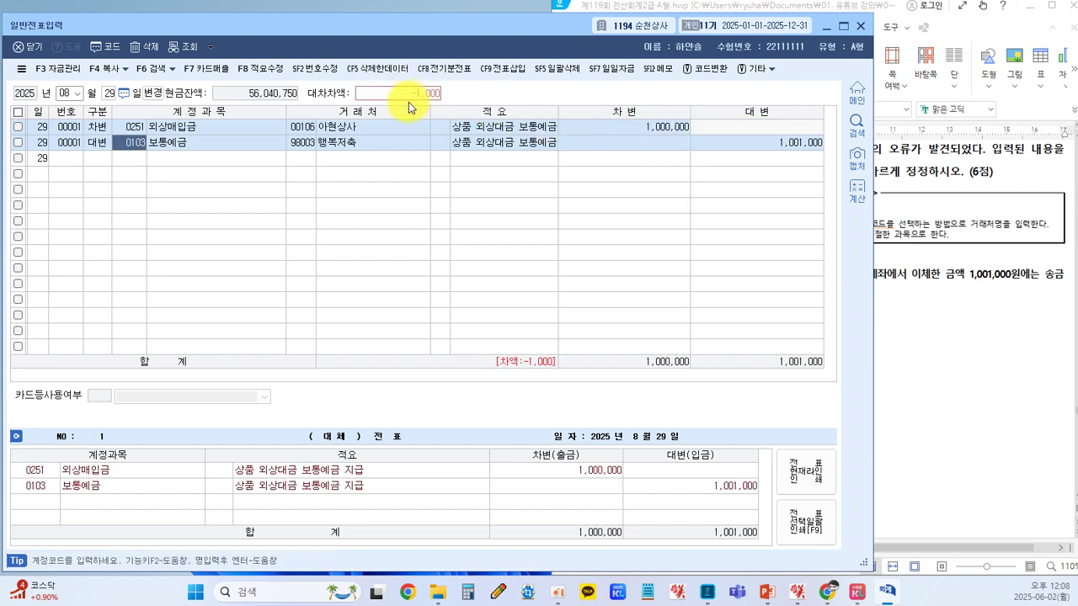
{"action": "key", "text": "Return"}
{"action": "key", "text": "Return"}
{"action": "key", "text": "Return"}
{"action": "key", "text": "Return"}
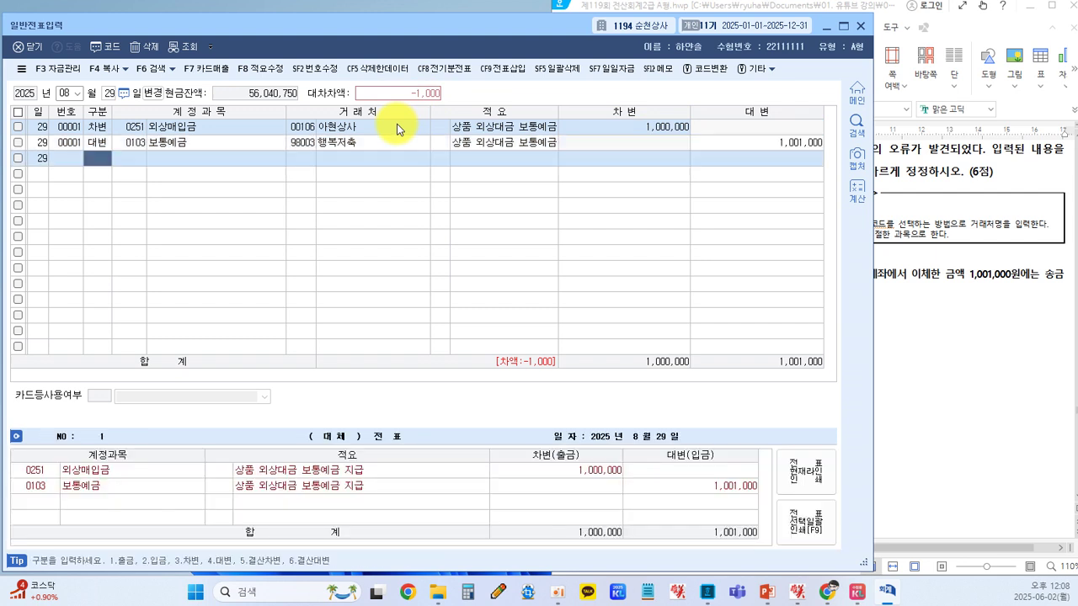
{"action": "type", "text": "3"}
{"action": "key", "text": "Return"}
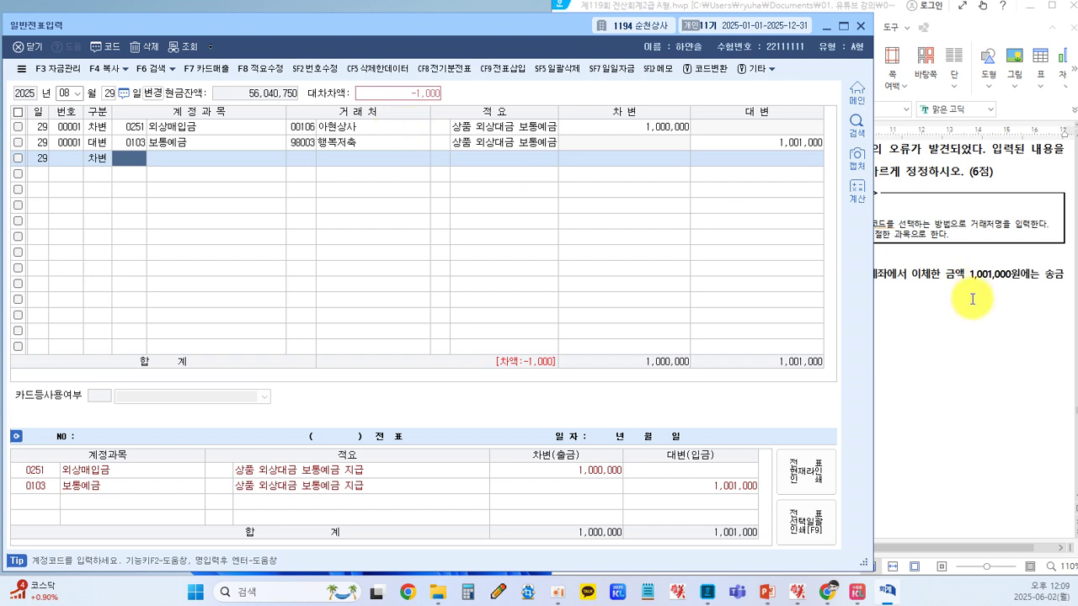
- Fill the new August 29 debit line with account 0831 수수료비용 (판매관리비) and amount 1,000, leaving 거래처 and 적요 blank
{"action": "left_click", "coordinate": [896, 308]}
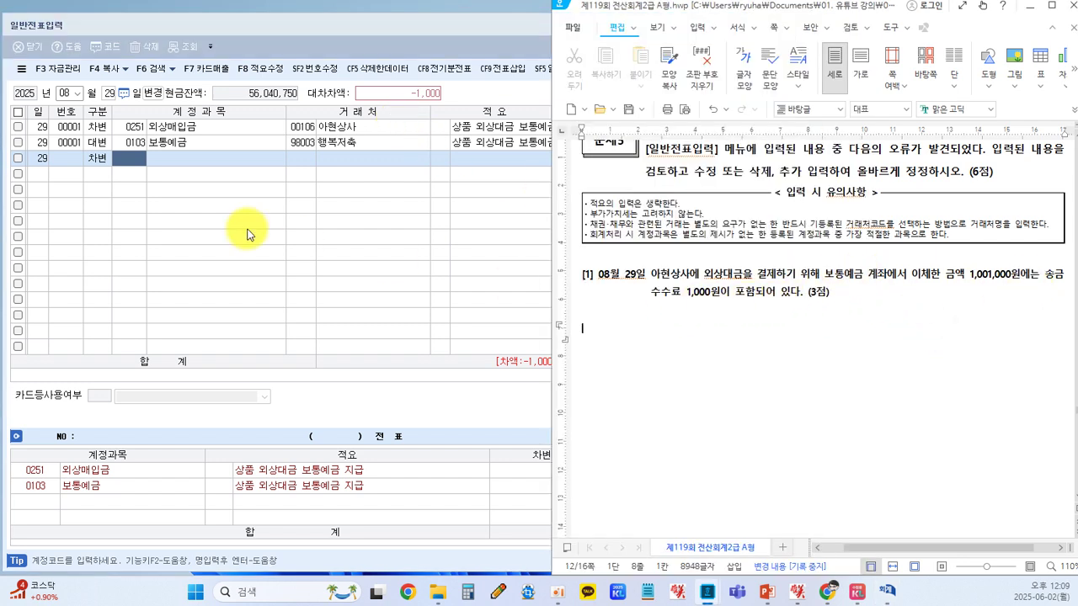
{"action": "key", "text": "Hangul"}
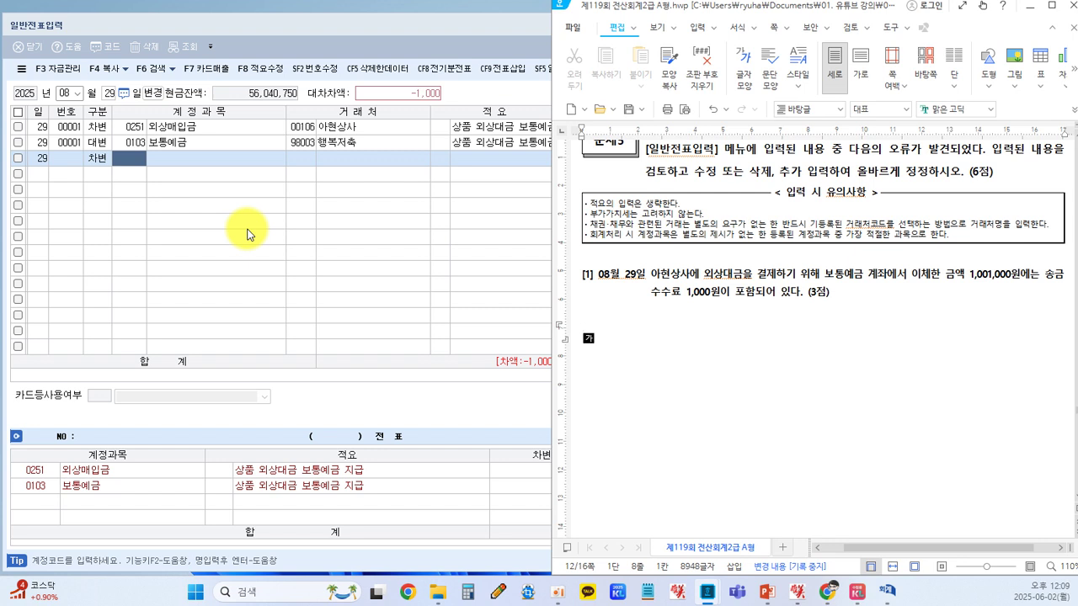
{"action": "left_click", "coordinate": [127, 160]}
{"action": "key", "text": "F2"}
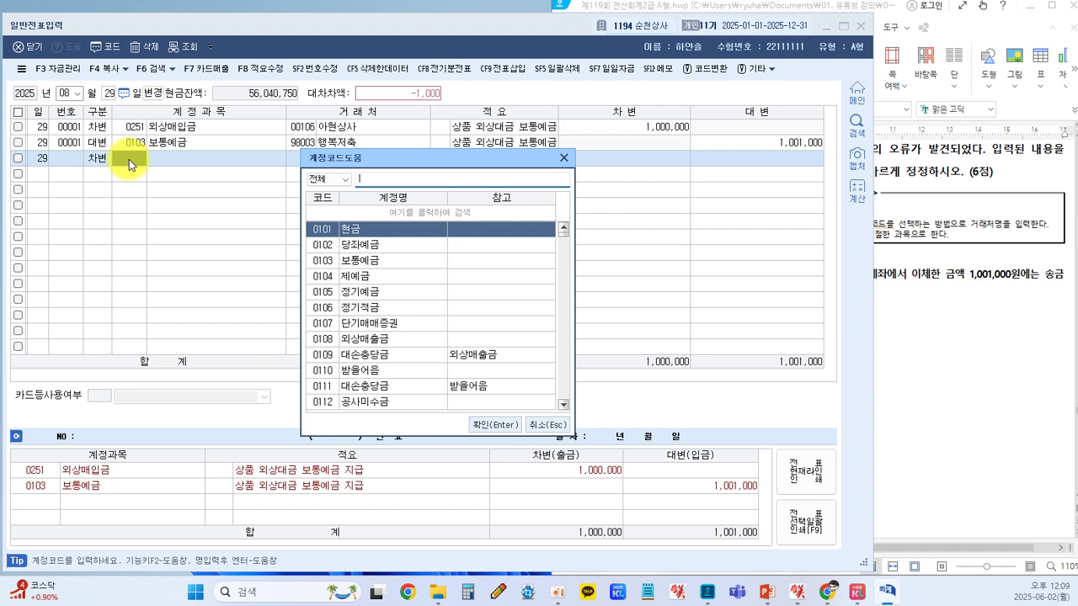
{"action": "type", "text": "수수료"}
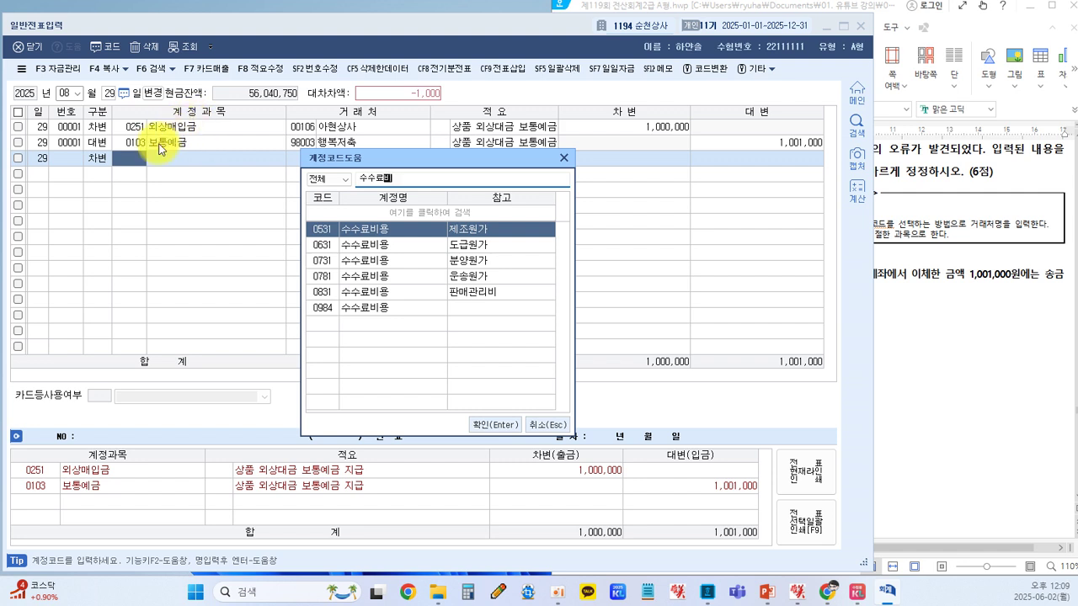
{"action": "left_click", "coordinate": [354, 290]}
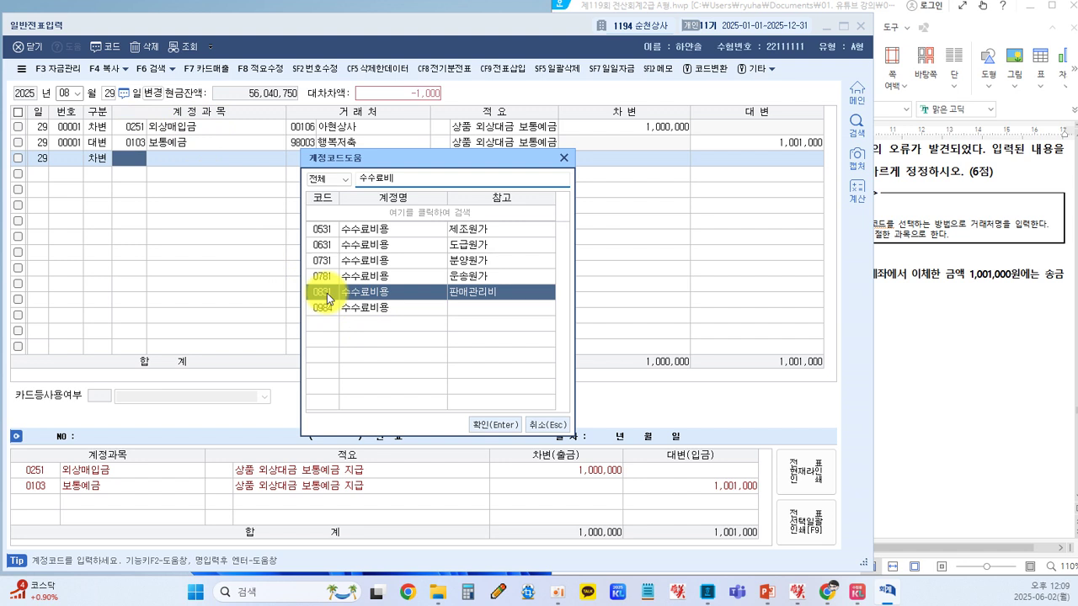
{"action": "left_click", "coordinate": [388, 293]}
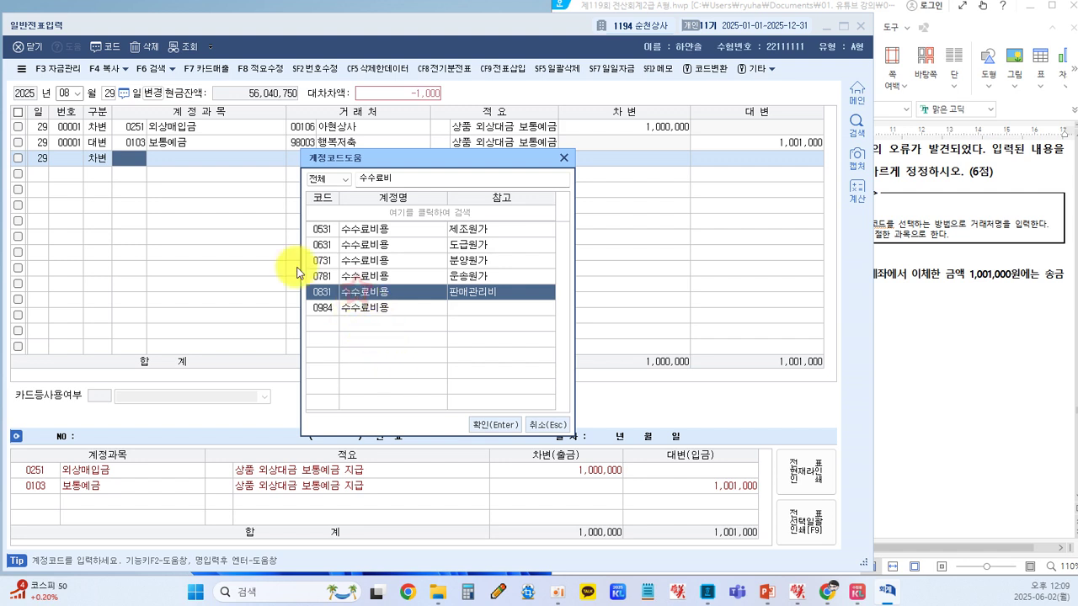
{"action": "left_click", "coordinate": [494, 425]}
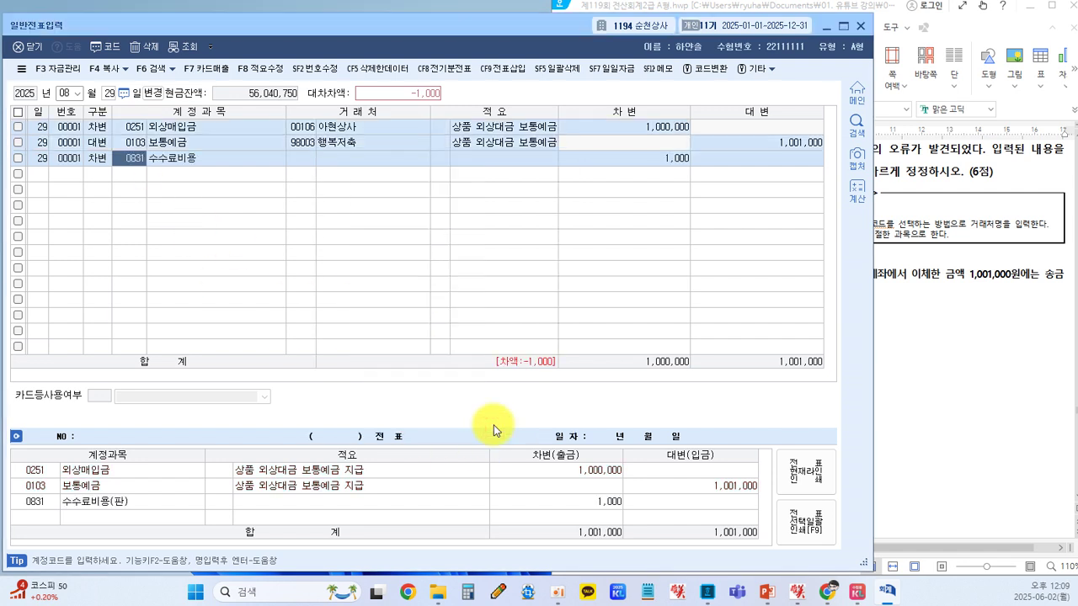
{"action": "key", "text": "Return"}
{"action": "key", "text": "Return"}
{"action": "key", "text": "Return"}
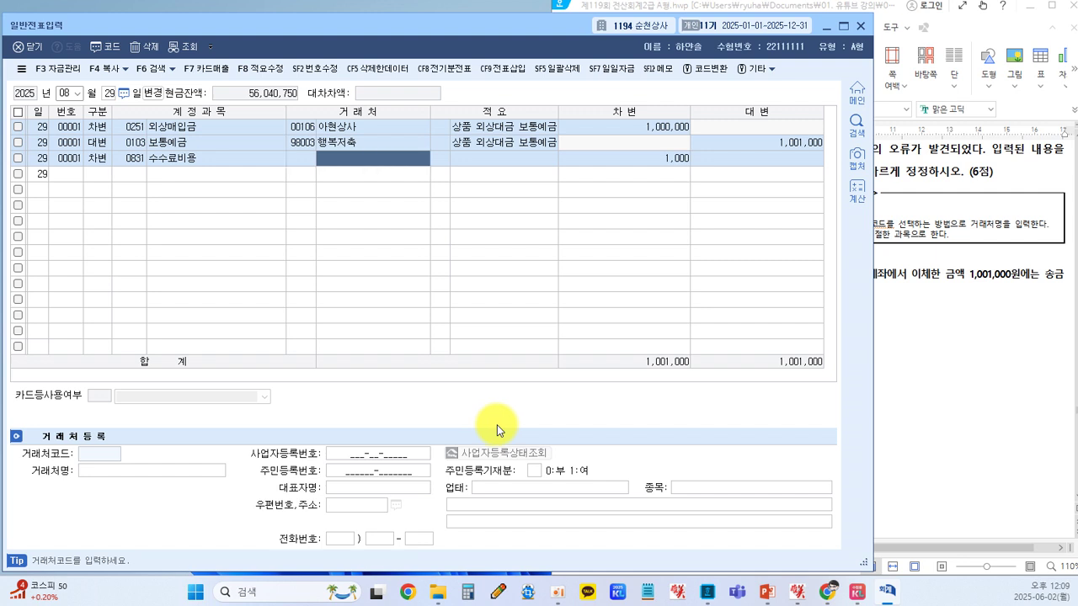
{"action": "key", "text": "Return"}
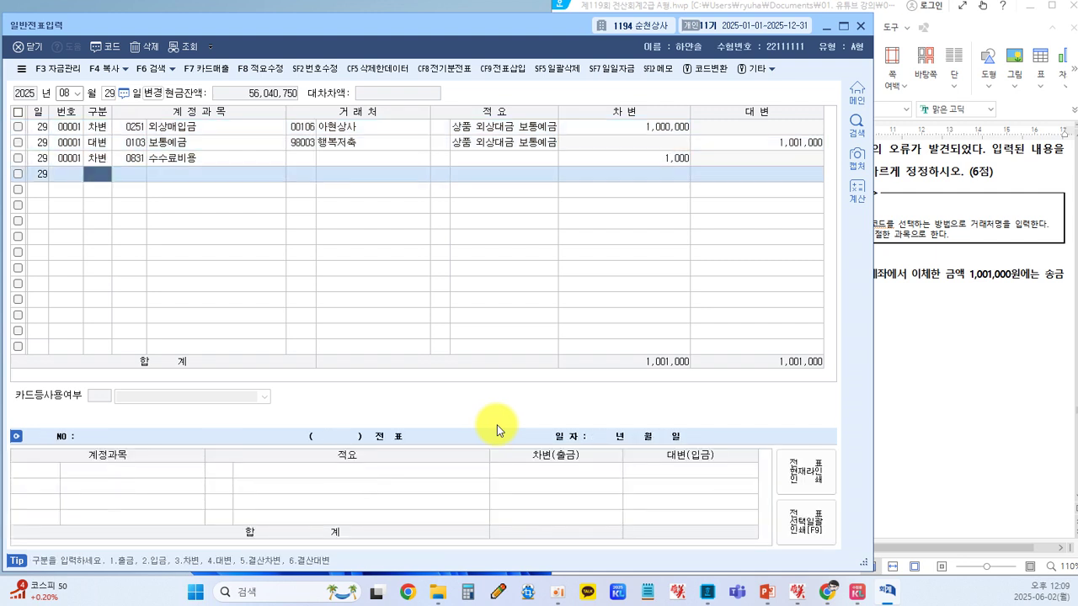
{"action": "left_click", "coordinate": [662, 126]}
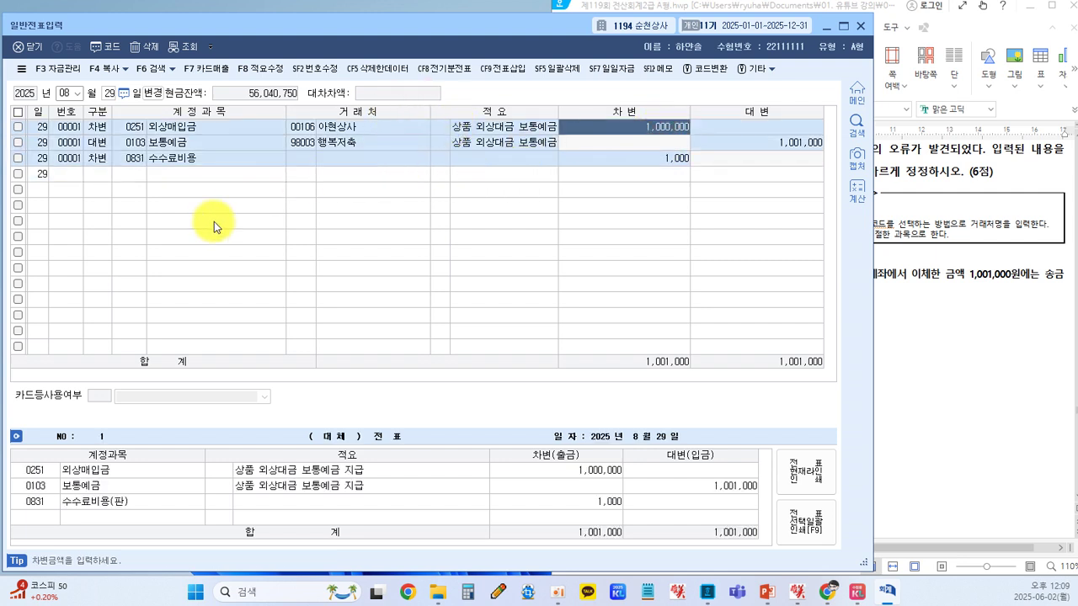
- Go on to 문제5 question [2] in the exam document and load the existing November 25 voucher in 일반전표입력
{"action": "left_click", "coordinate": [895, 407]}
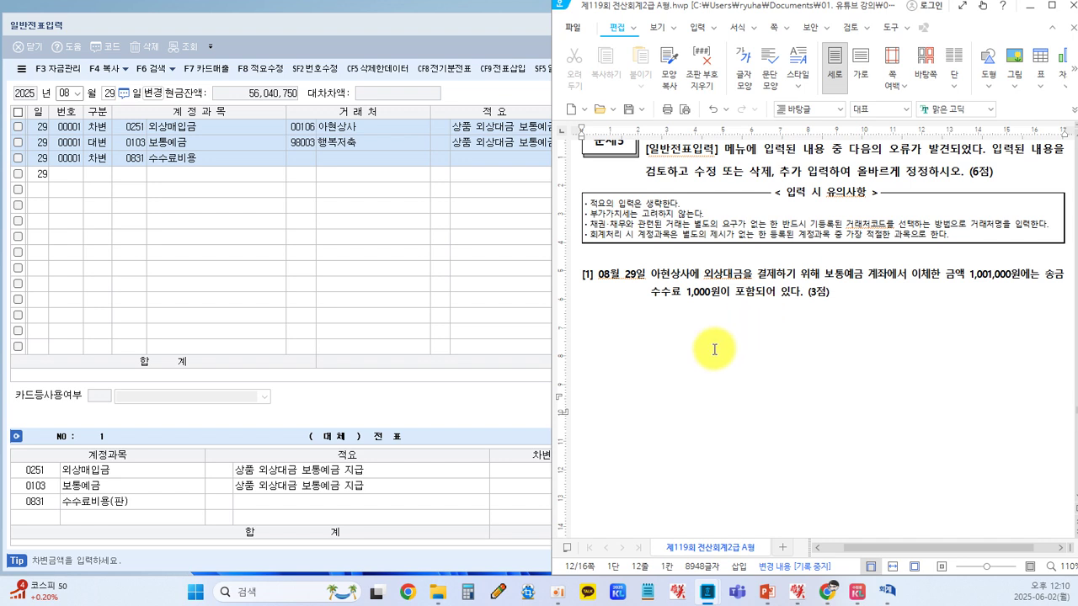
{"action": "scroll", "coordinate": [714, 350], "scroll_direction": "down", "scroll_amount": 5}
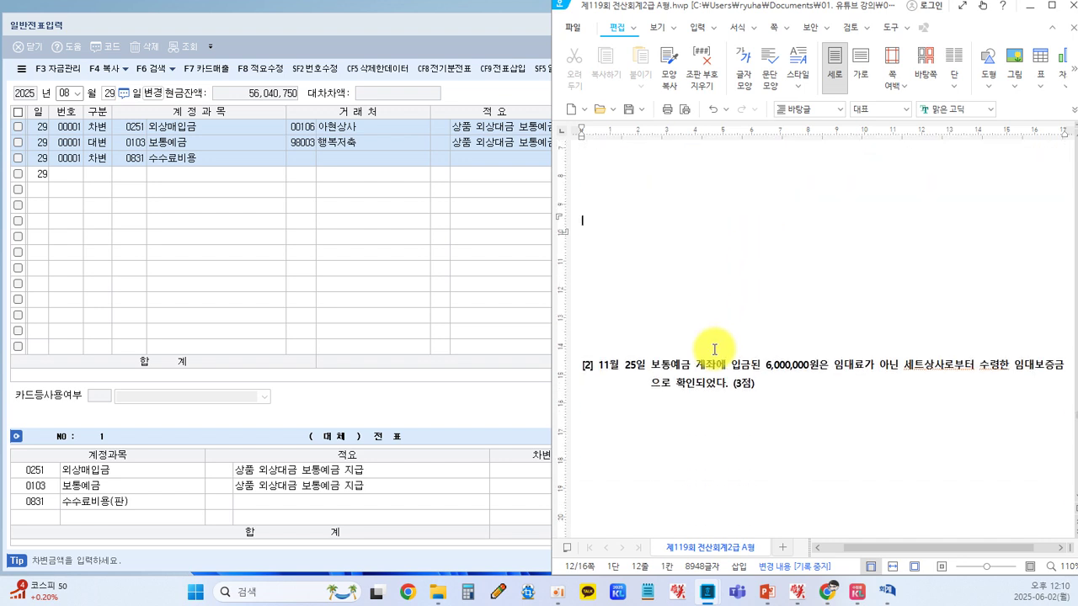
{"action": "scroll", "coordinate": [713, 349], "scroll_direction": "down", "scroll_amount": 2}
{"action": "scroll", "coordinate": [714, 349], "scroll_direction": "up", "scroll_amount": 1}
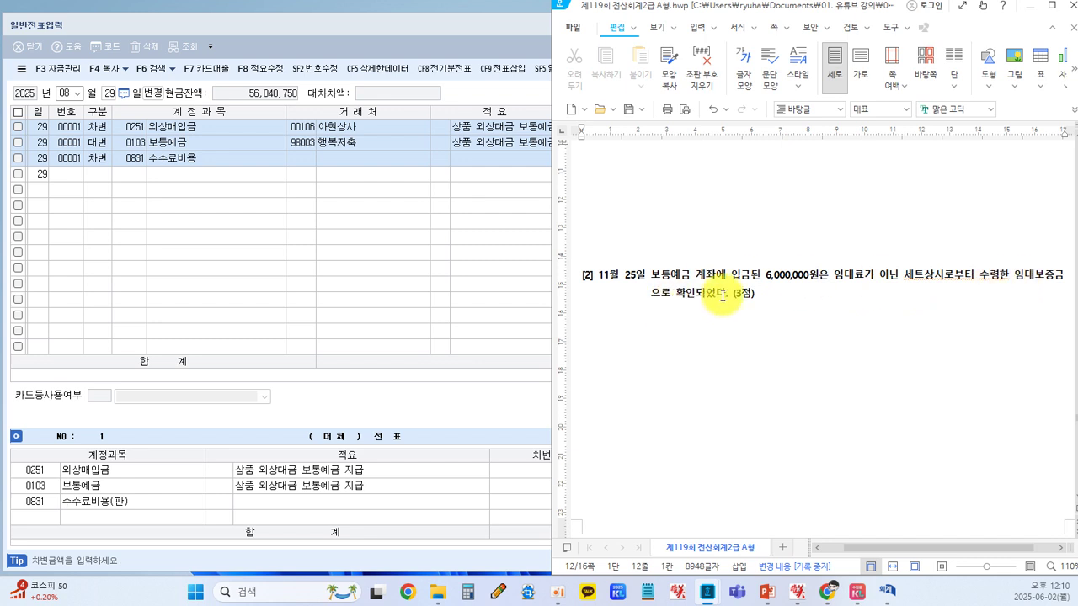
{"action": "left_click", "coordinate": [127, 257]}
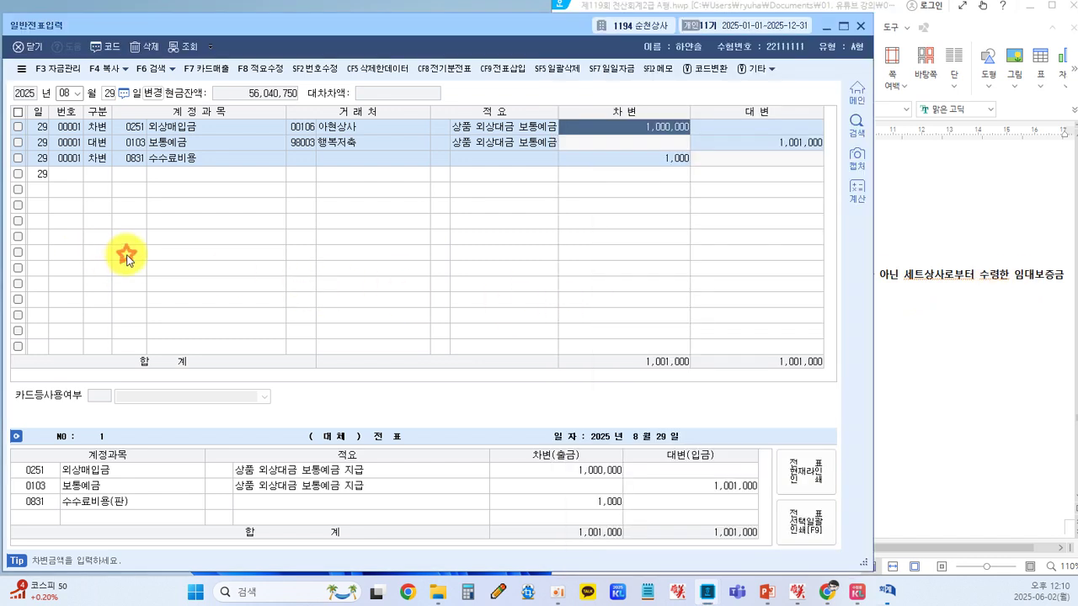
{"action": "left_click", "coordinate": [76, 93]}
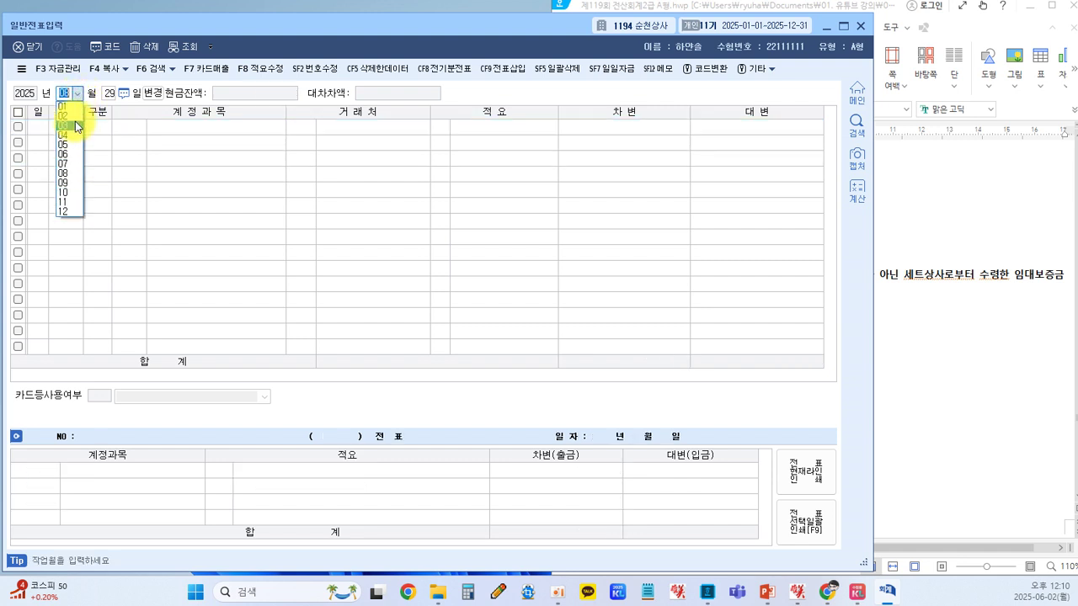
{"action": "left_click", "coordinate": [66, 202]}
{"action": "type", "text": "2"}
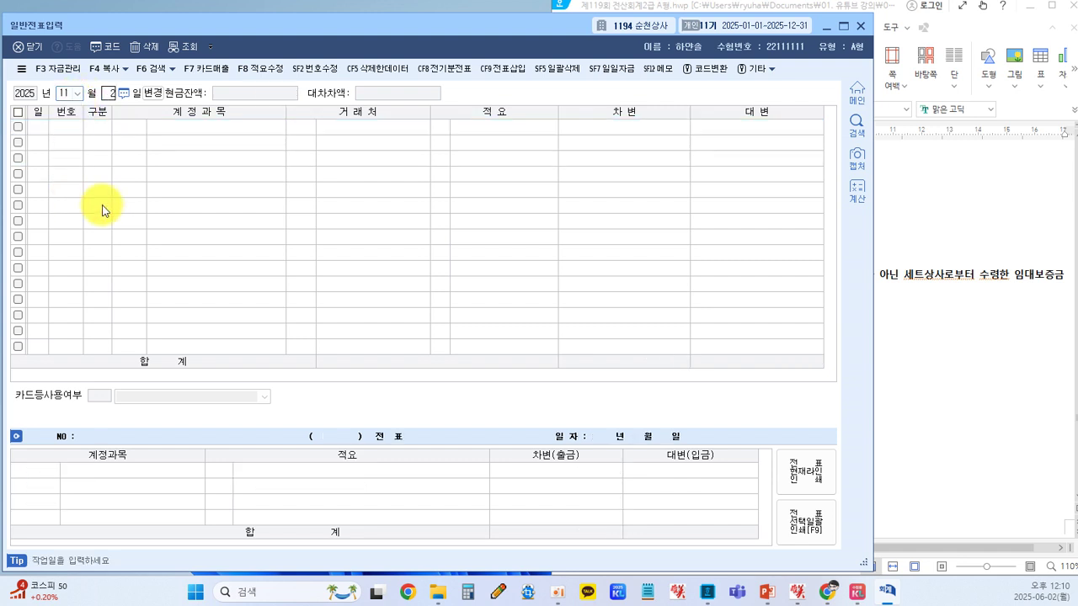
{"action": "type", "text": "5"}
{"action": "key", "text": "Return"}
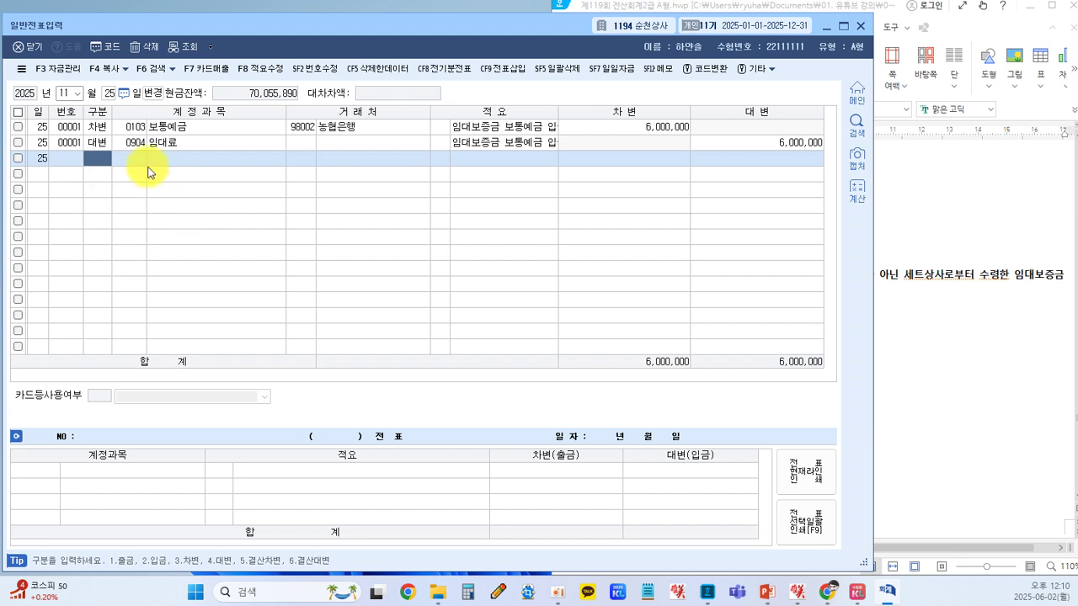
- Change the account of the November 25 voucher's credit (대변) line to 0294 임대보증금
{"action": "left_click", "coordinate": [133, 143]}
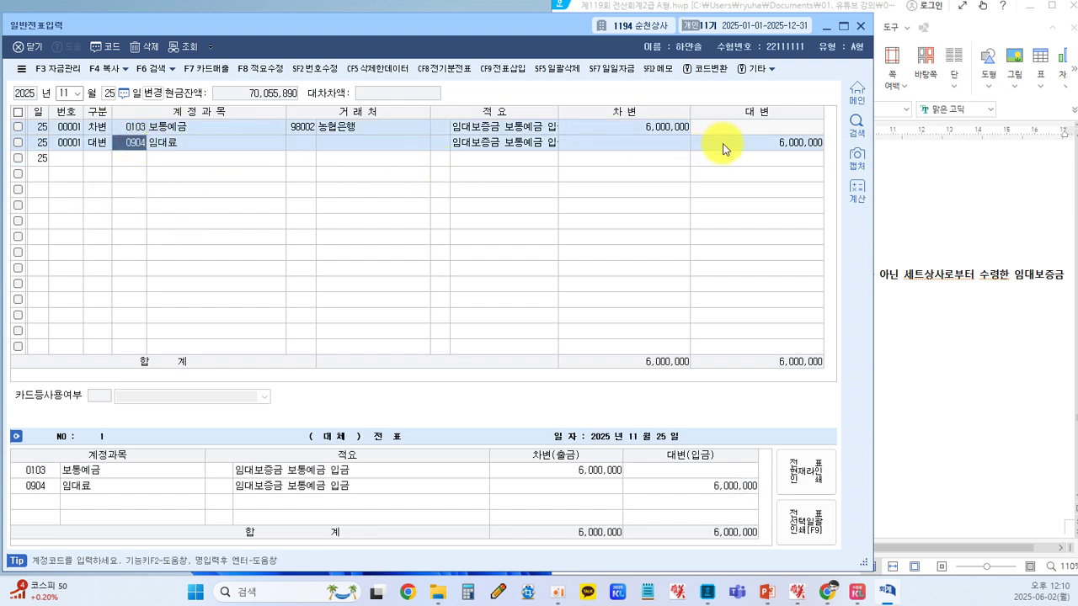
{"action": "double_click", "coordinate": [136, 143]}
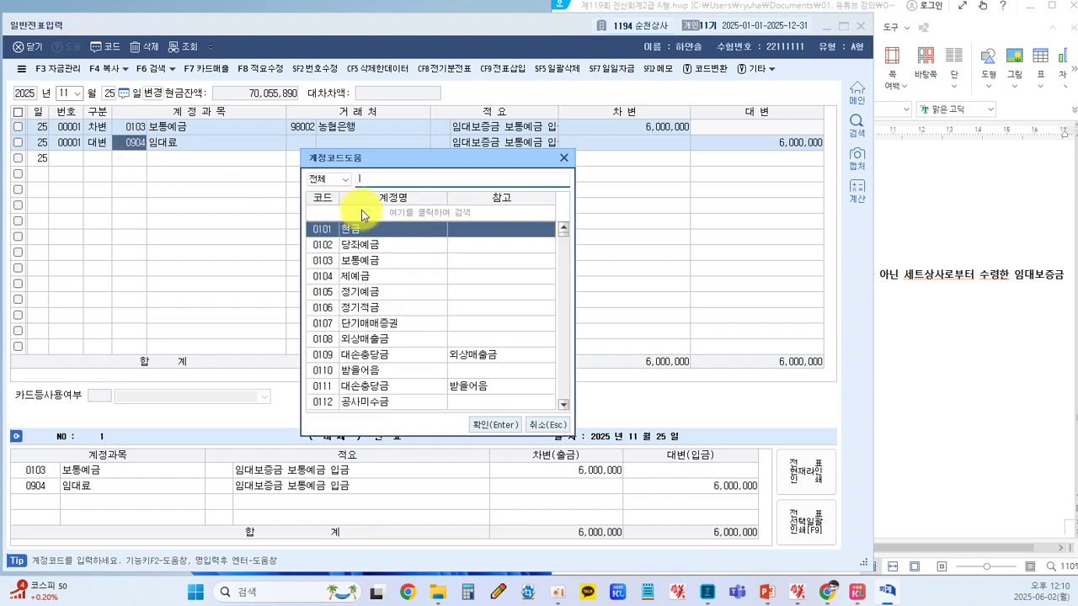
{"action": "type", "text": "임대보"}
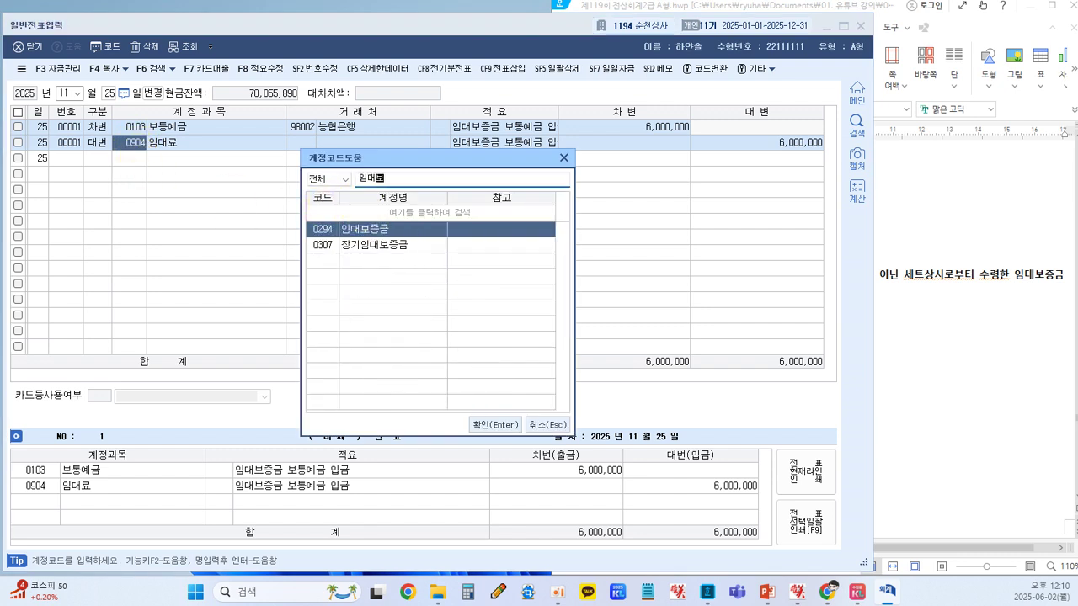
{"action": "key", "text": "Return"}
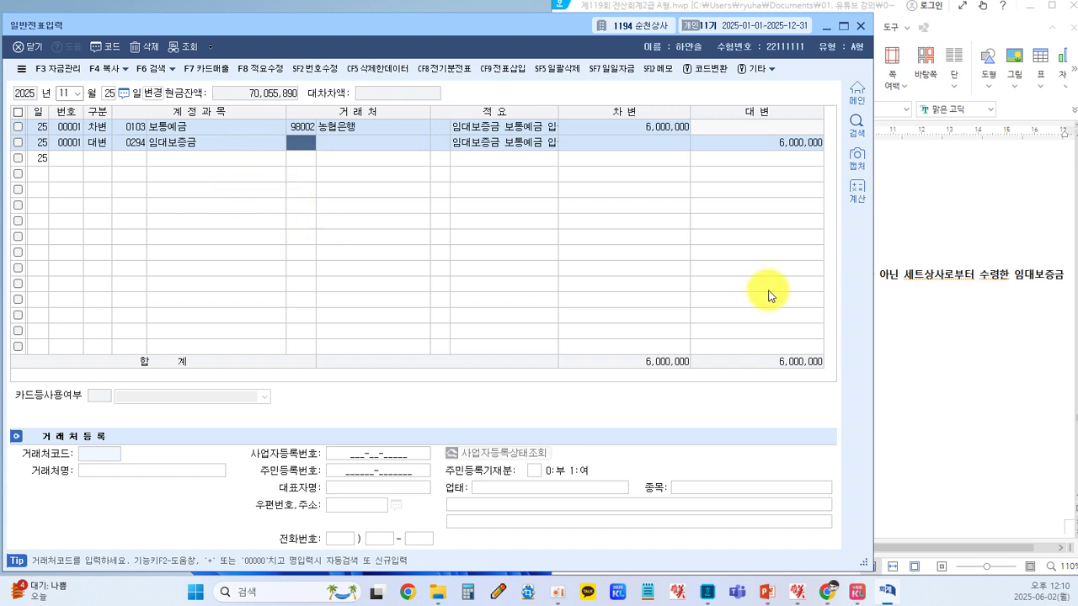
- Assign 거래처 00643 세트상사 to the 임대보증금 line and complete the line with its 적요 and amount unchanged
{"action": "key", "text": "F2"}
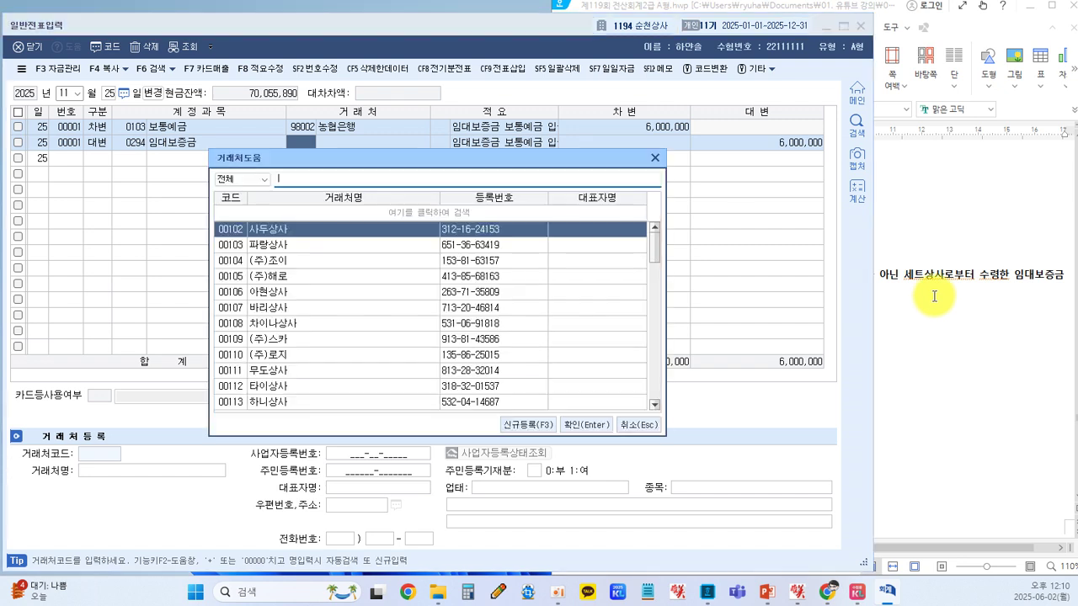
{"action": "type", "text": "세트"}
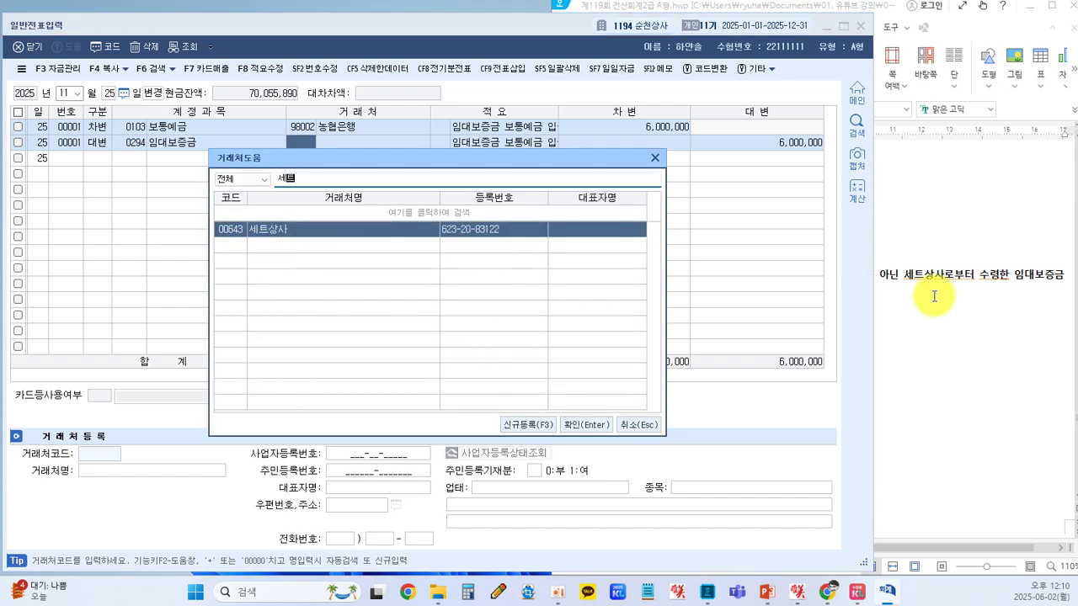
{"action": "key", "text": "Return"}
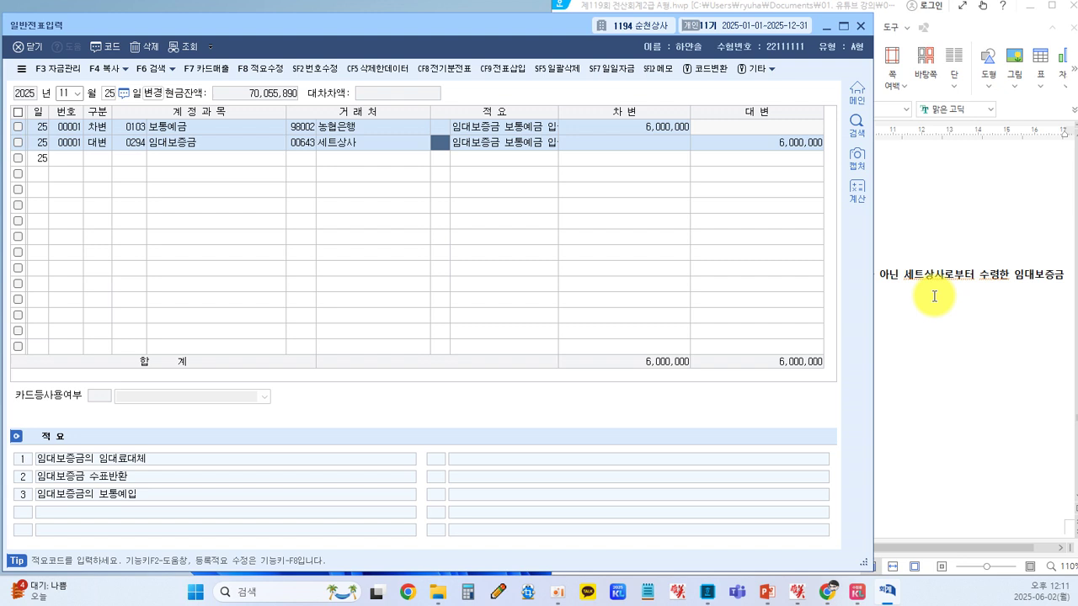
{"action": "key", "text": "Return"}
{"action": "key", "text": "Return"}
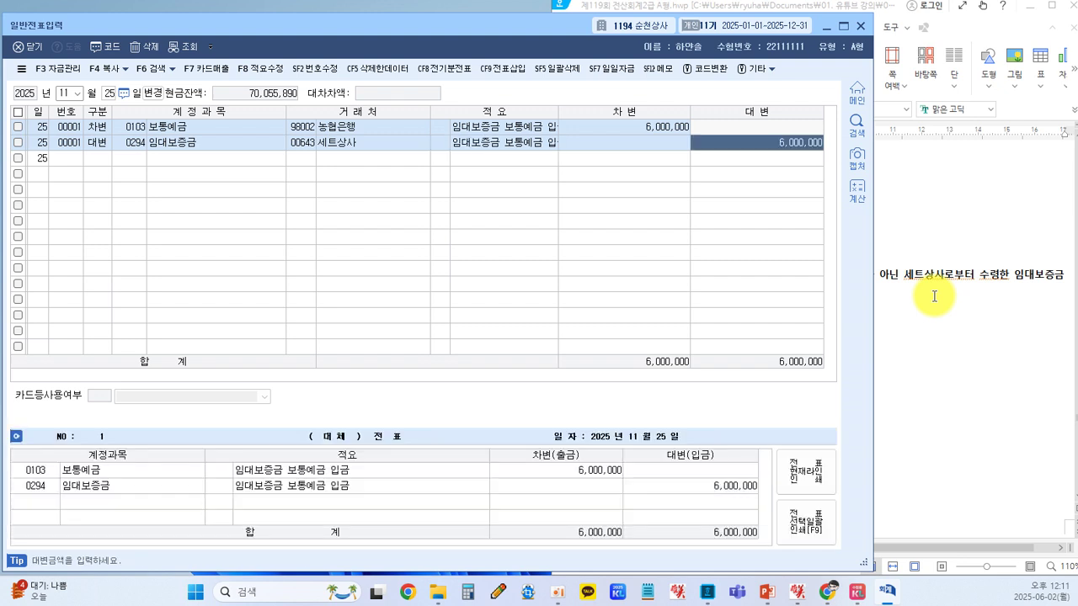
{"action": "key", "text": "Return"}
- Go on to the 문제6 closing adjustment questions in the exam document, starting with question [1] on accrued deposit interest
{"action": "left_click", "coordinate": [960, 376]}
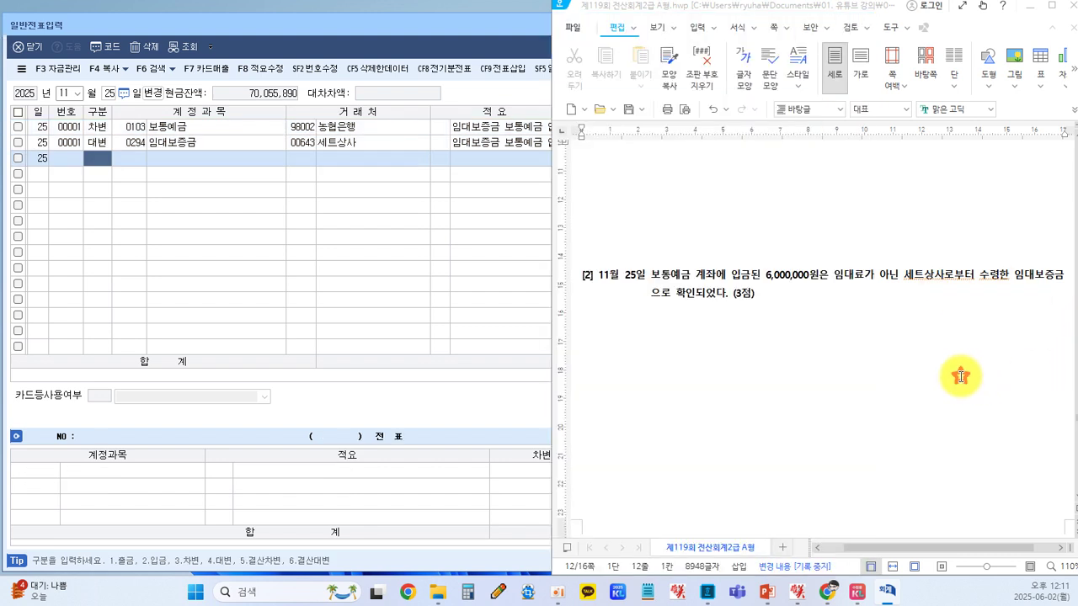
{"action": "scroll", "coordinate": [741, 344], "scroll_direction": "up", "scroll_amount": 5}
{"action": "scroll", "coordinate": [741, 348], "scroll_direction": "down", "scroll_amount": 5}
{"action": "scroll", "coordinate": [741, 347], "scroll_direction": "down", "scroll_amount": 3}
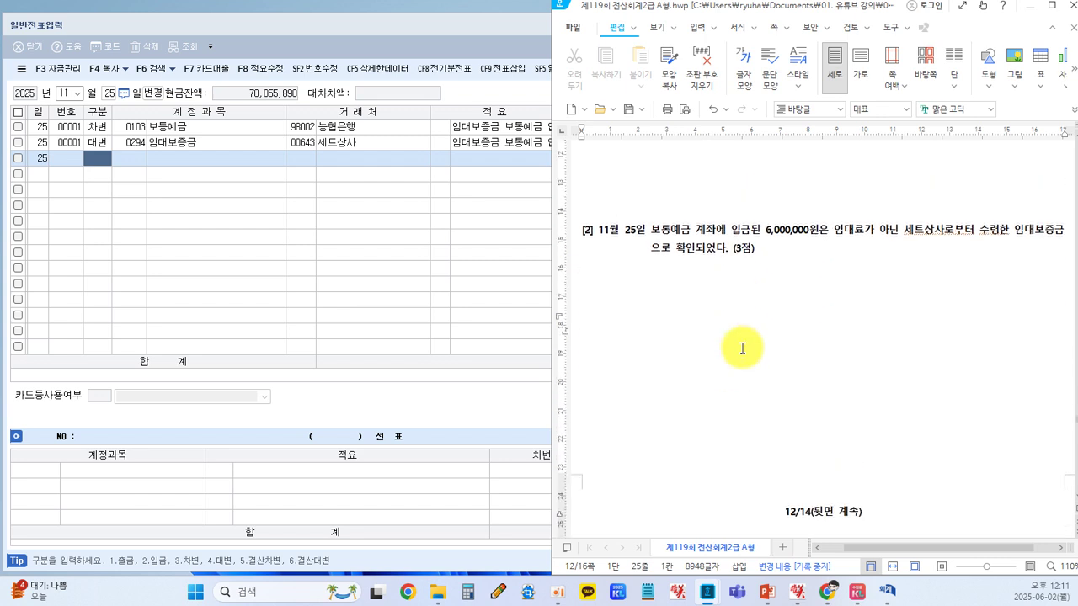
{"action": "scroll", "coordinate": [742, 348], "scroll_direction": "up", "scroll_amount": 1}
{"action": "scroll", "coordinate": [742, 348], "scroll_direction": "down", "scroll_amount": 12}
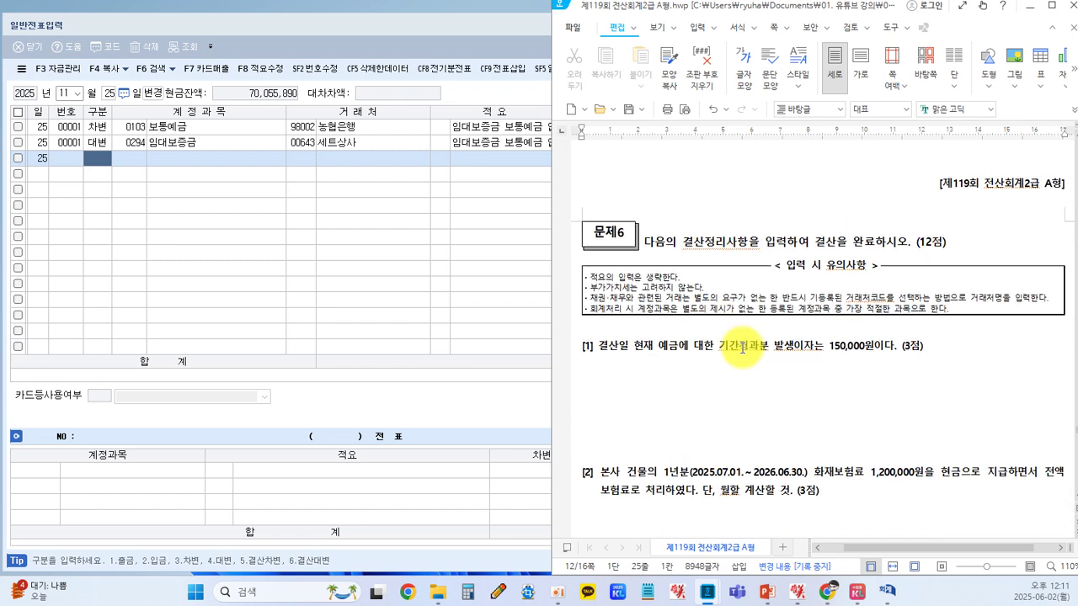
{"action": "scroll", "coordinate": [654, 286], "scroll_direction": "down", "scroll_amount": 2}
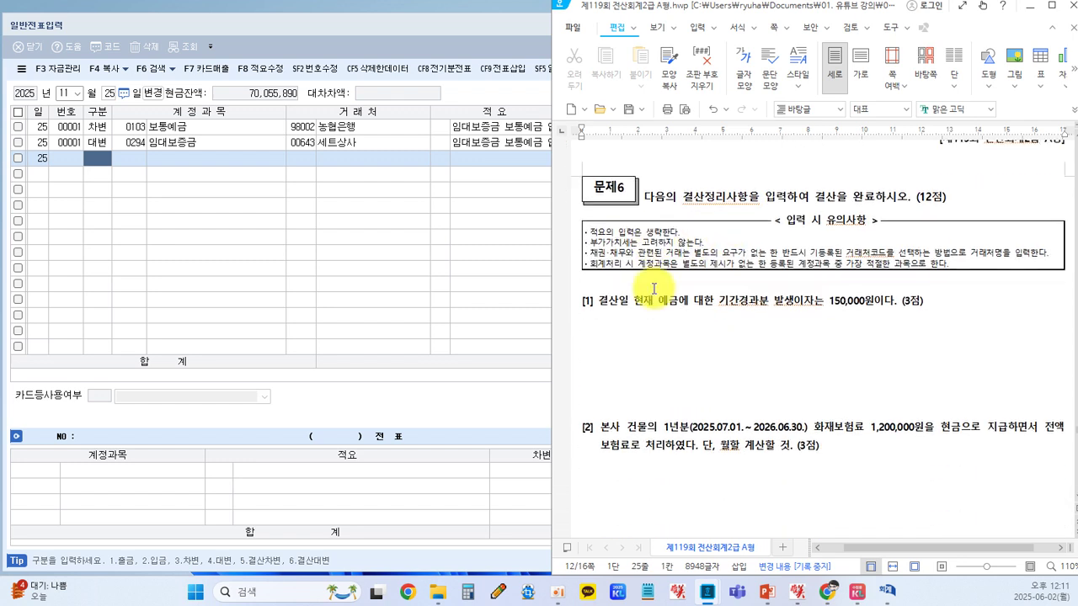